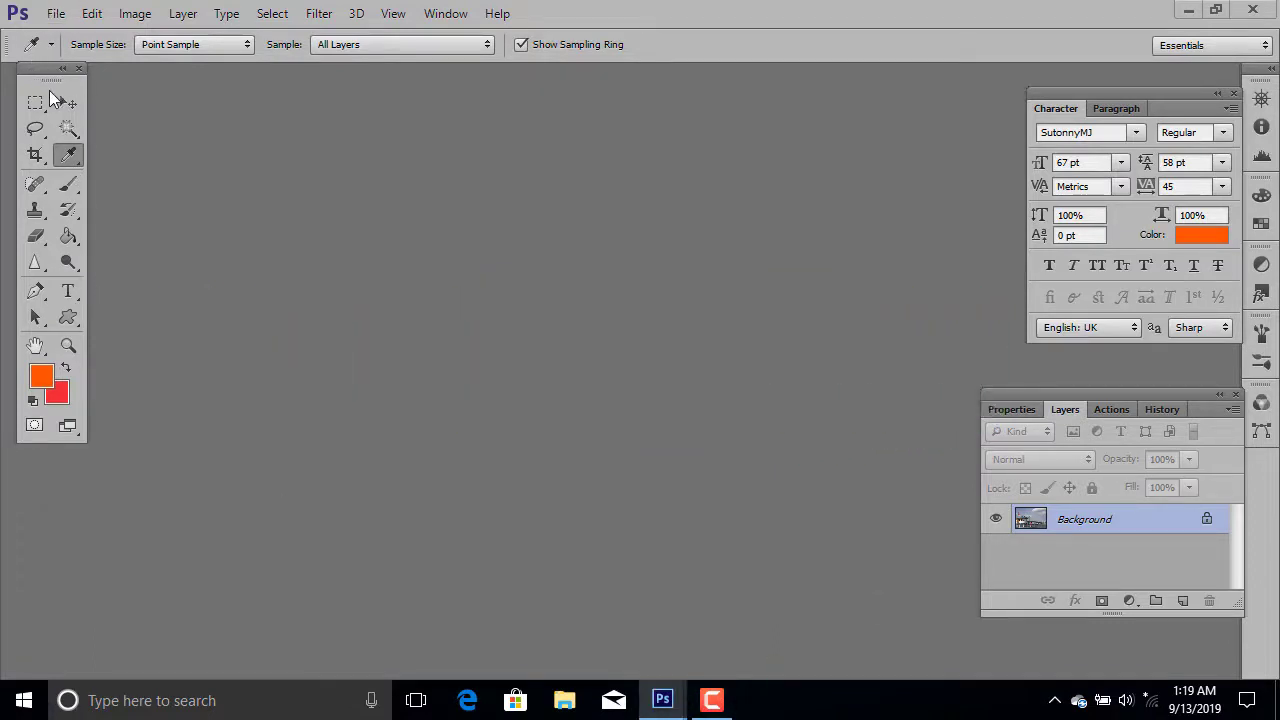
Move the floating Tools panel slightly down and to the right.
drag(47, 64, 54, 89)
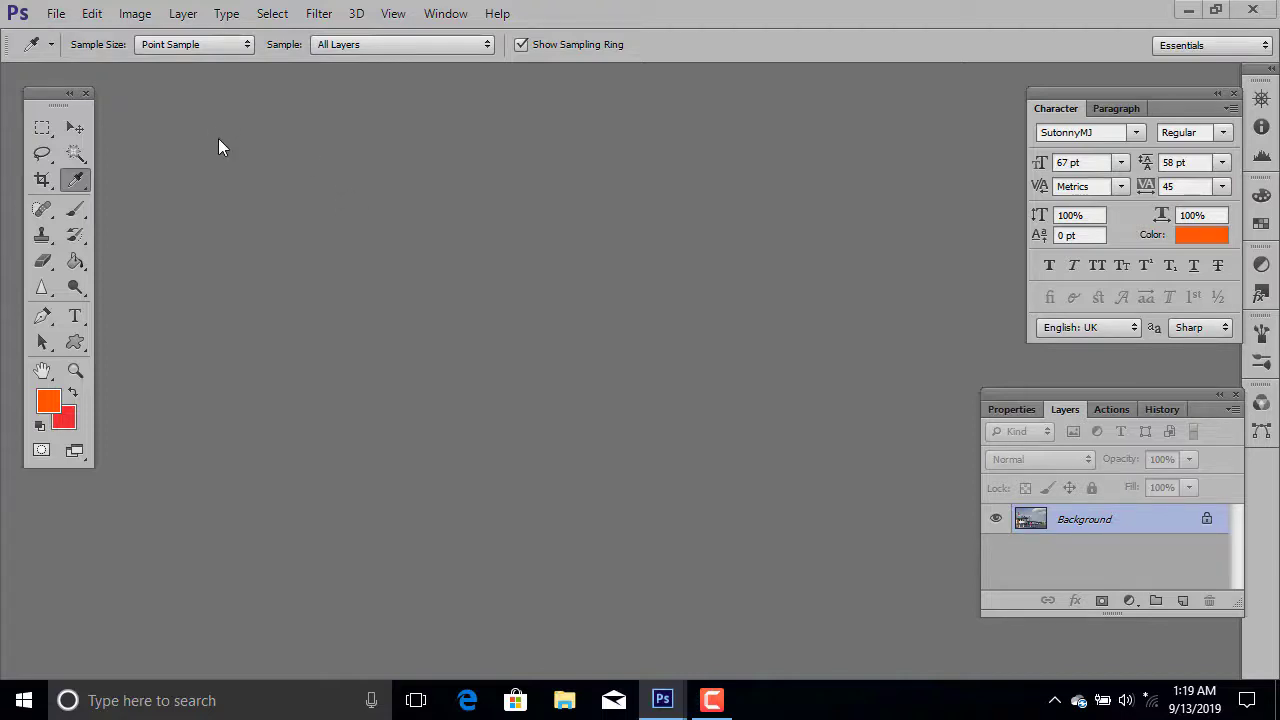
Create a new International Paper A4 document at 300 ppi, sized in inches, with White background.
click(56, 14)
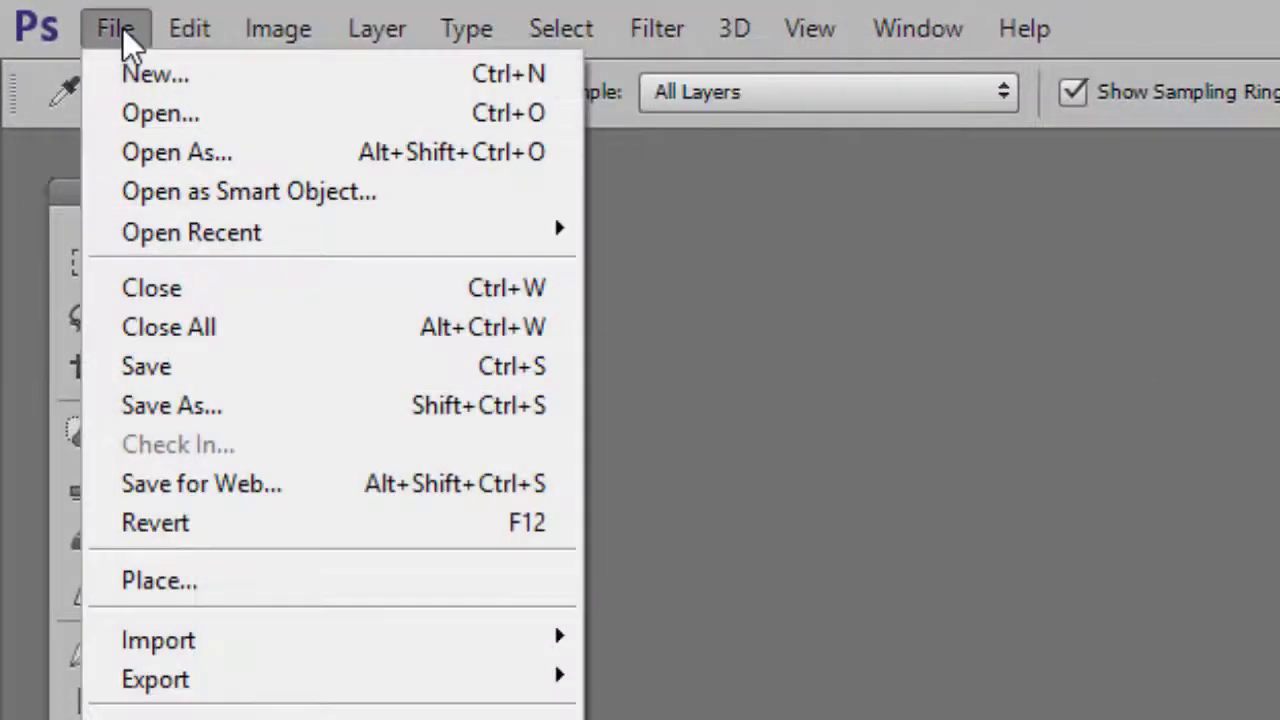
click(213, 75)
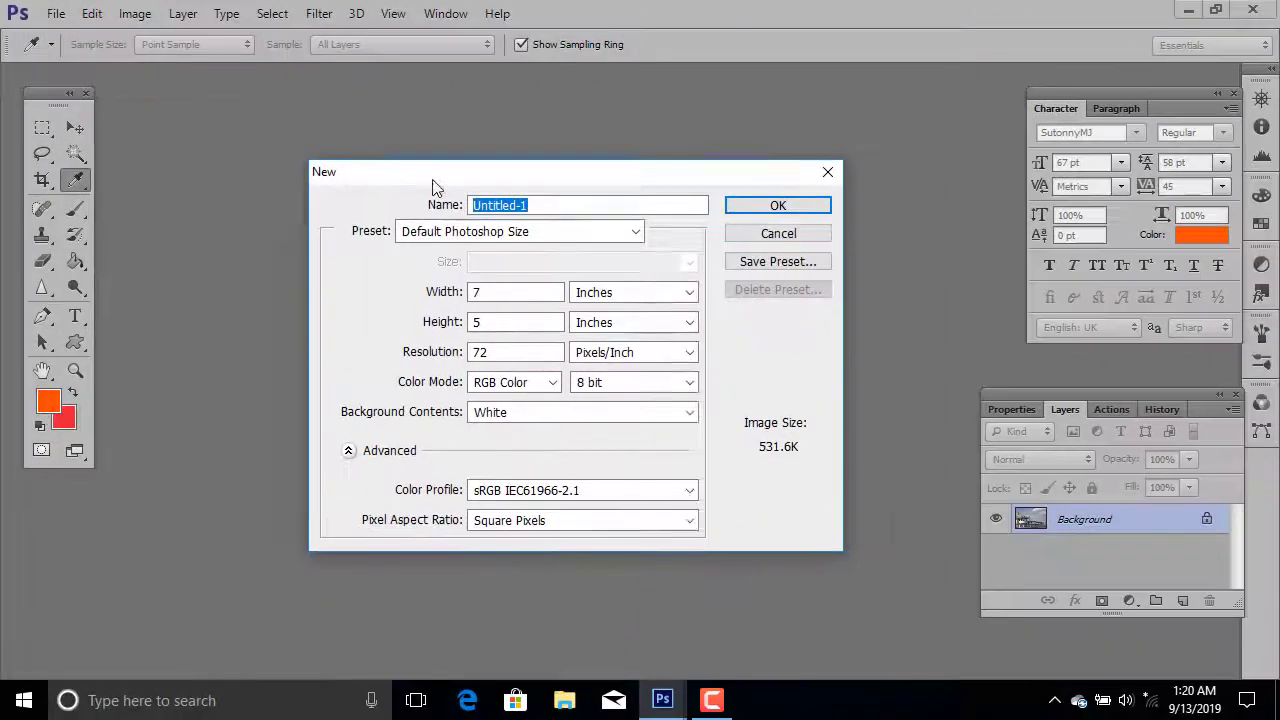
drag(433, 187, 380, 147)
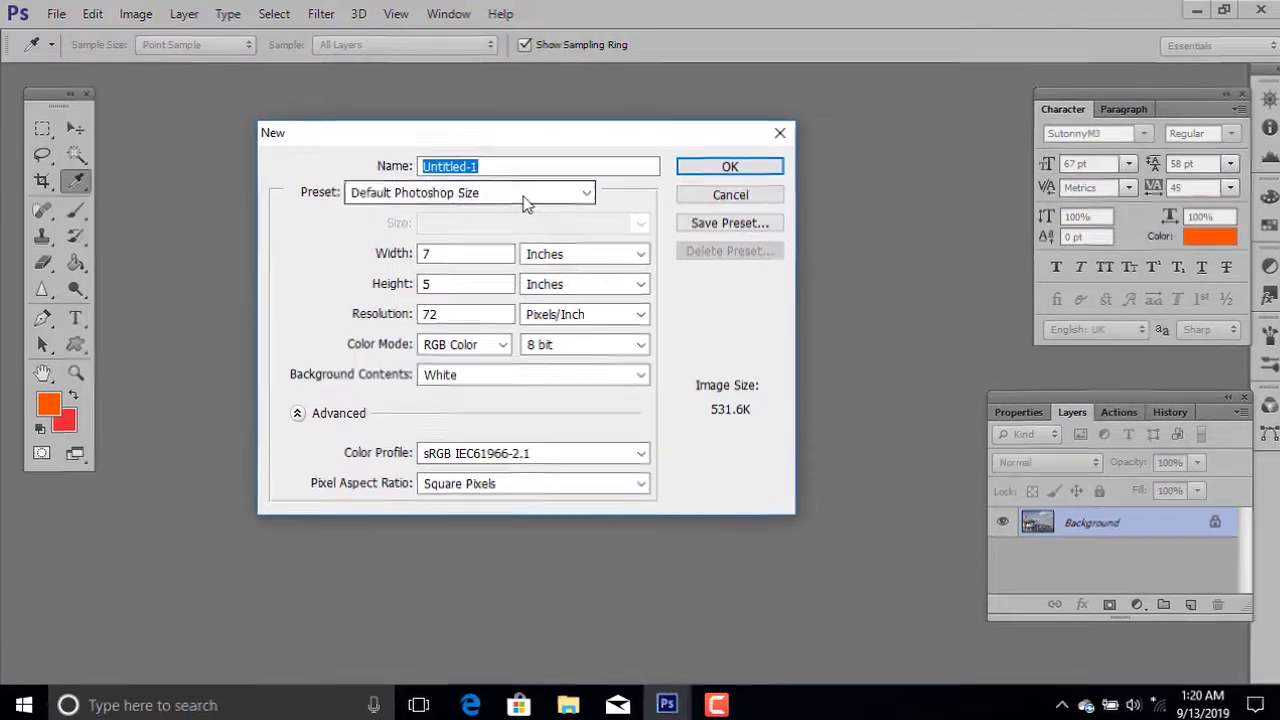
click(502, 201)
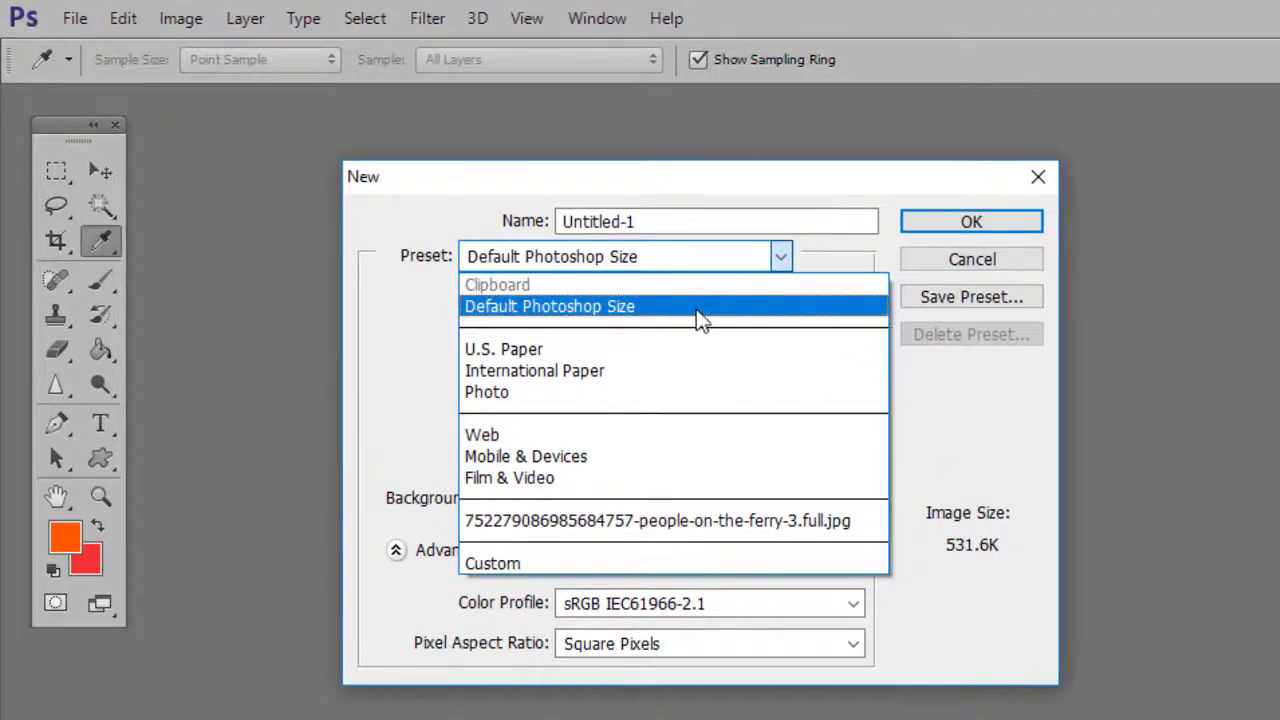
click(643, 371)
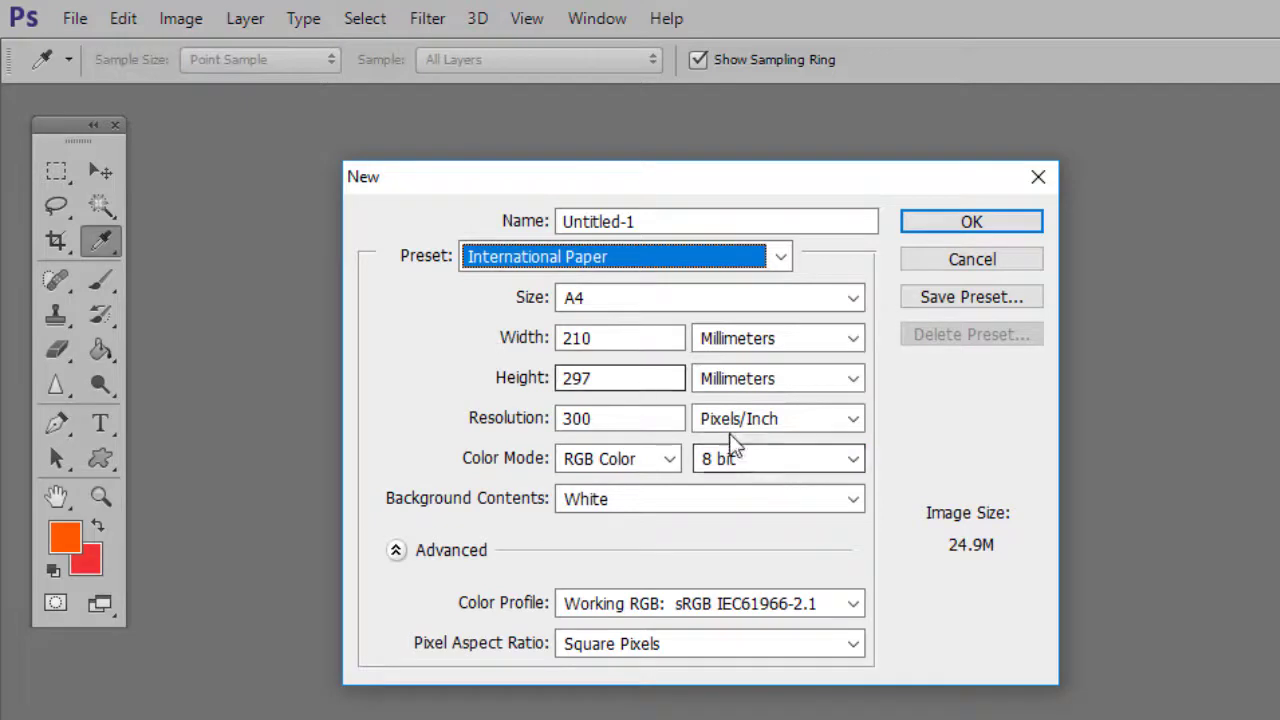
click(798, 338)
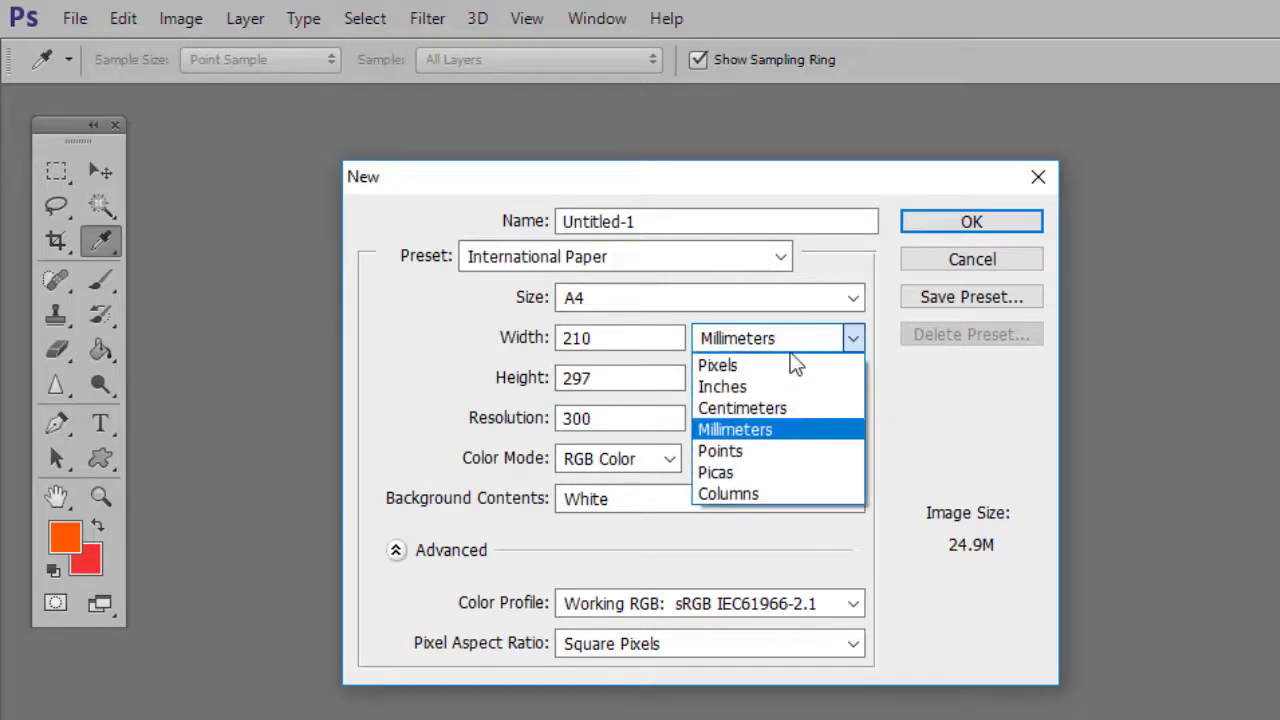
click(802, 370)
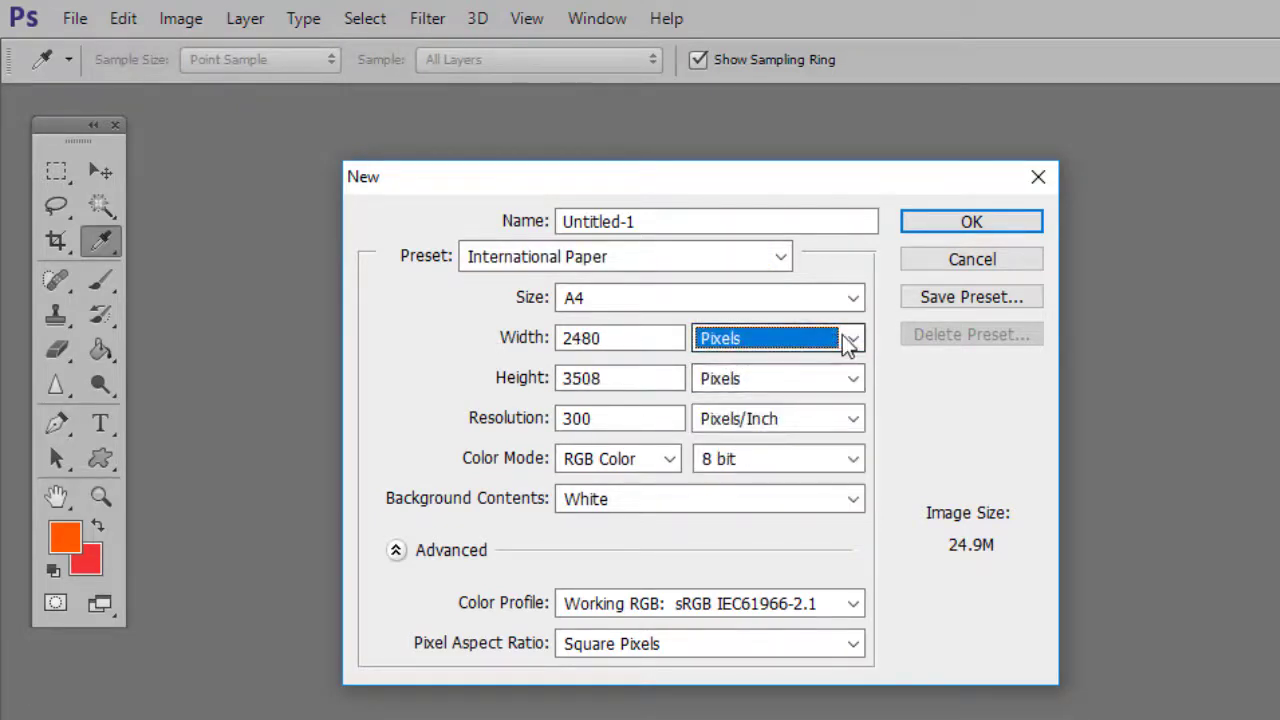
click(846, 338)
click(818, 397)
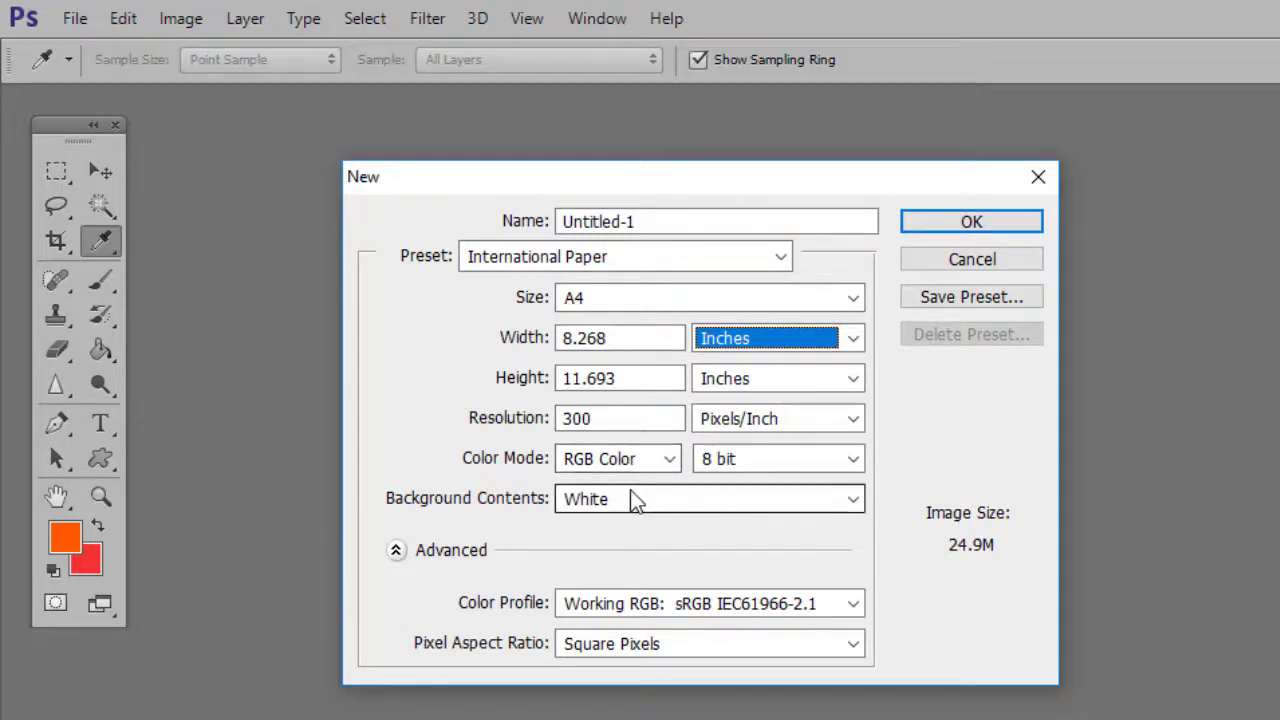
click(694, 502)
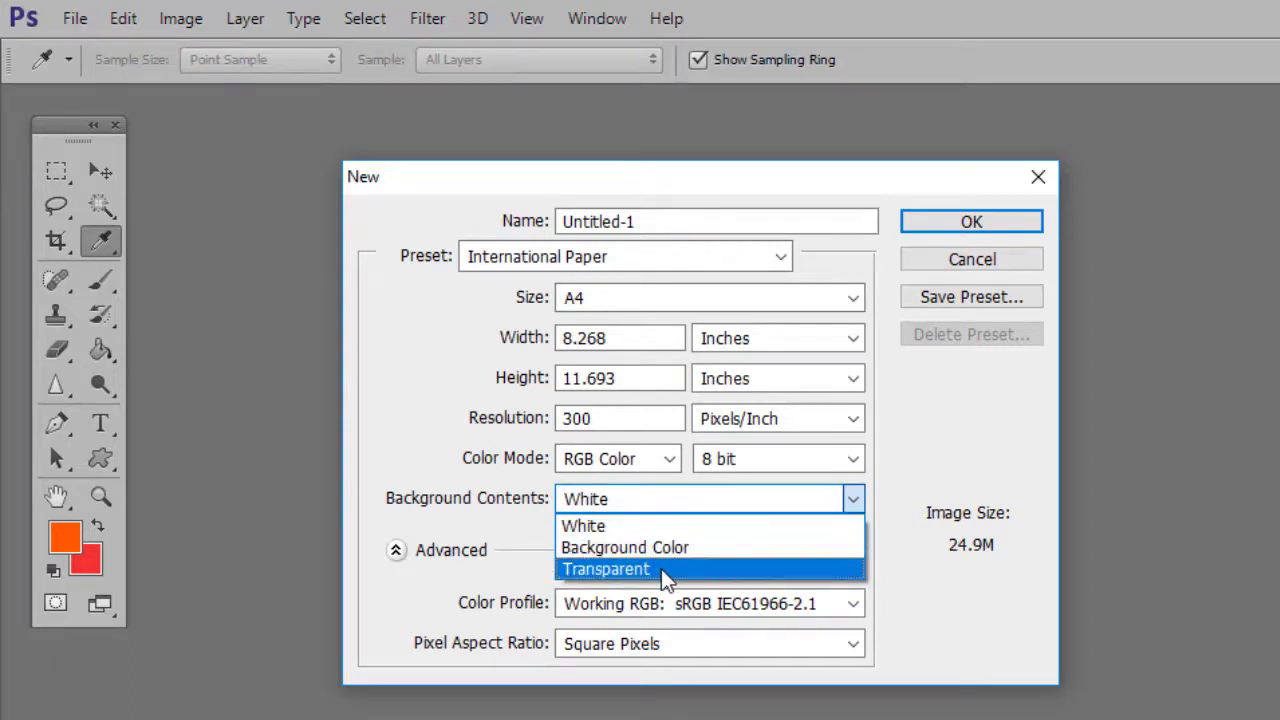
click(641, 528)
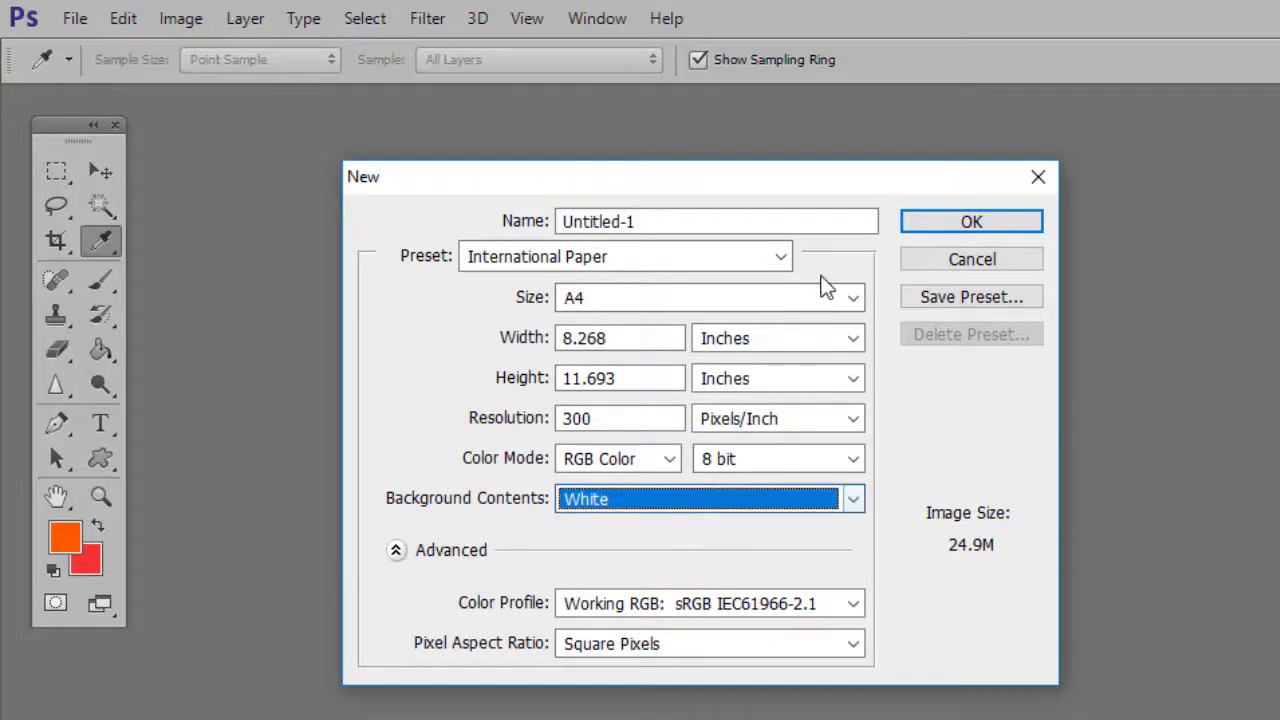
click(1022, 223)
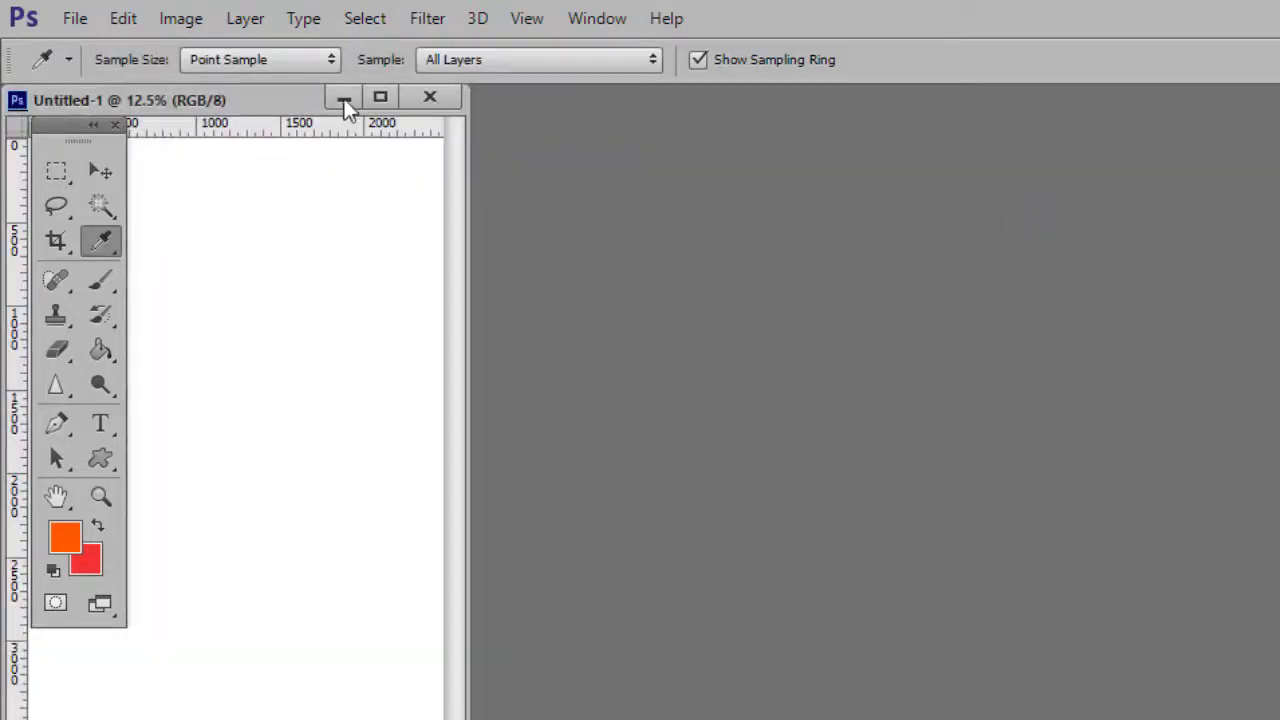
Close the white document, then create and close an A4 document filled with Background Color.
drag(312, 110, 596, 155)
click(711, 140)
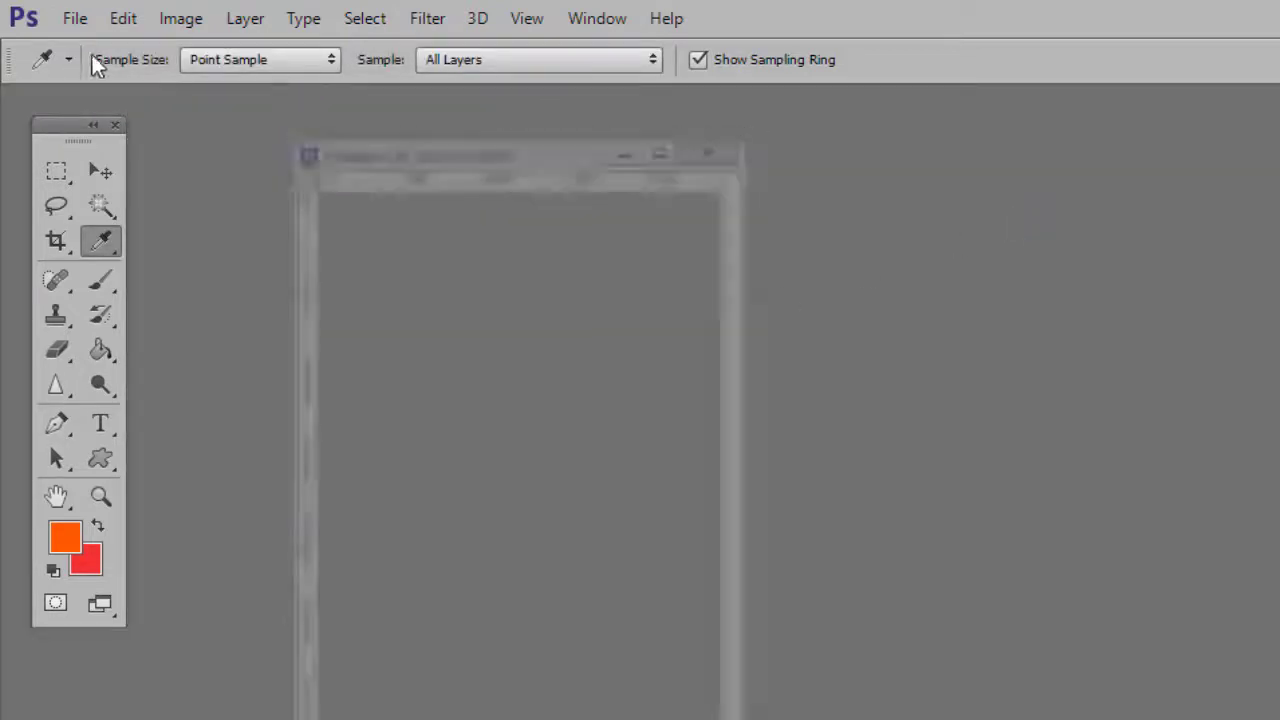
click(84, 20)
click(170, 46)
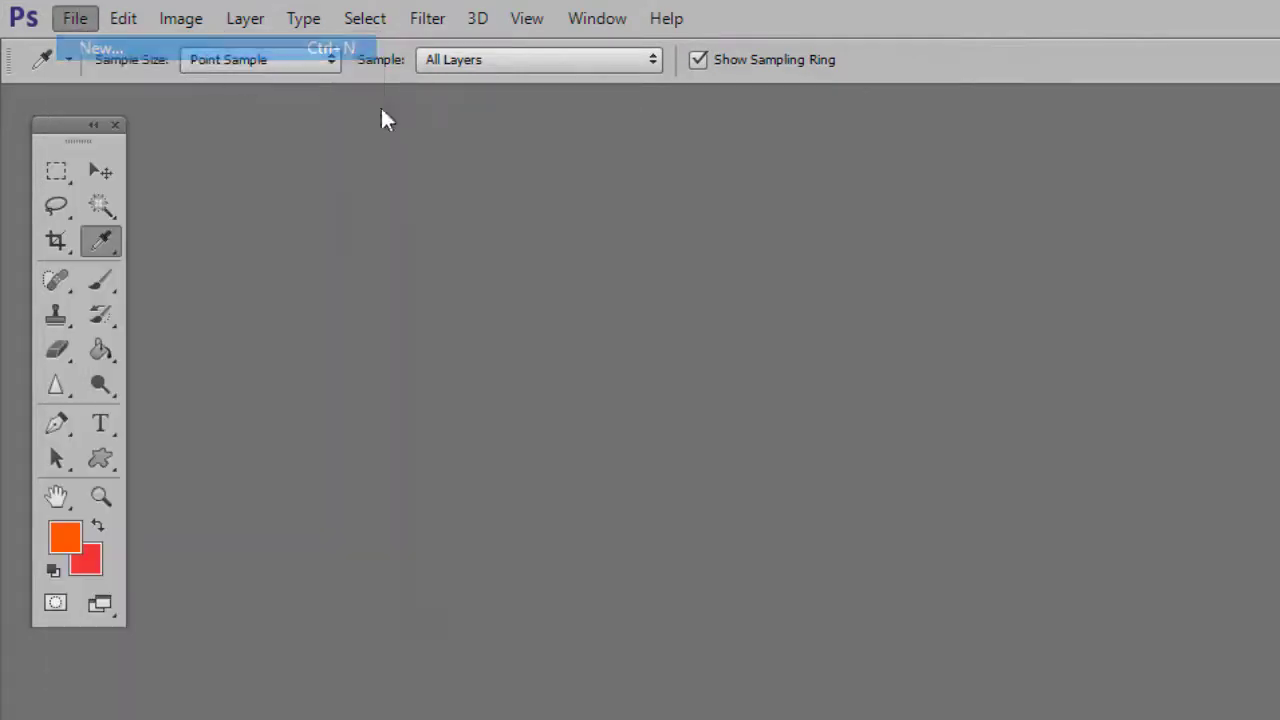
click(655, 499)
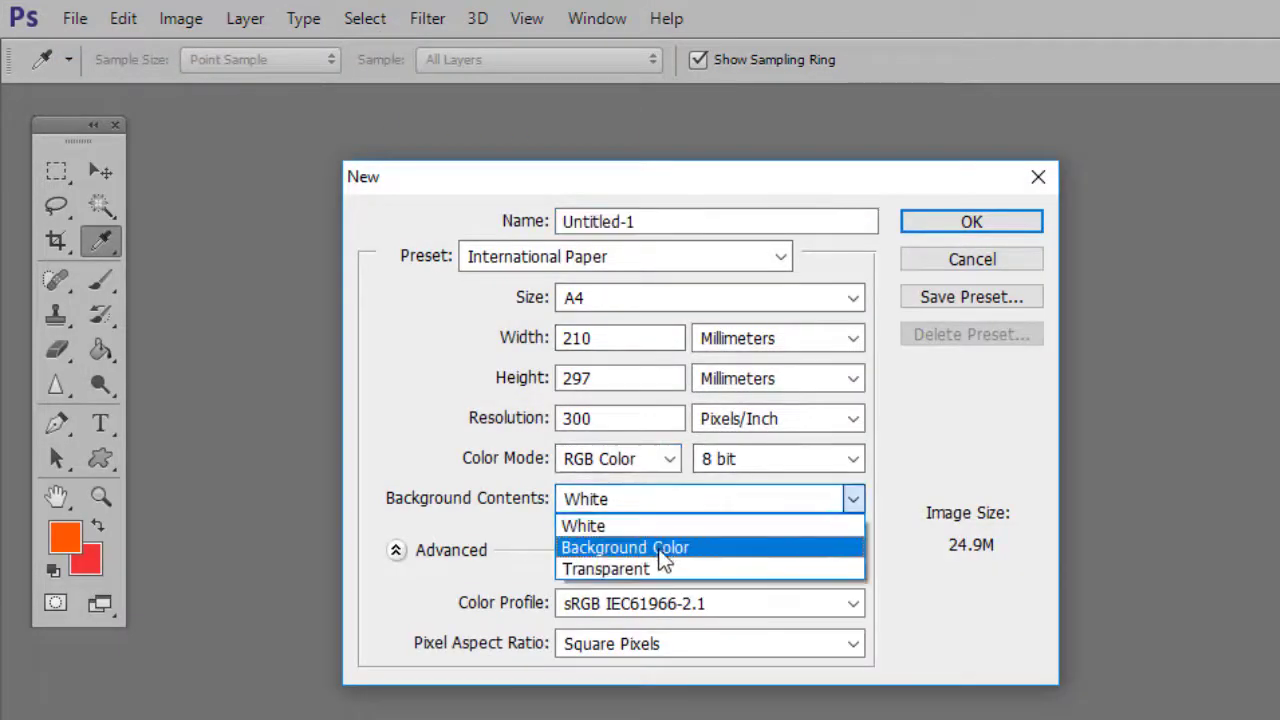
click(664, 547)
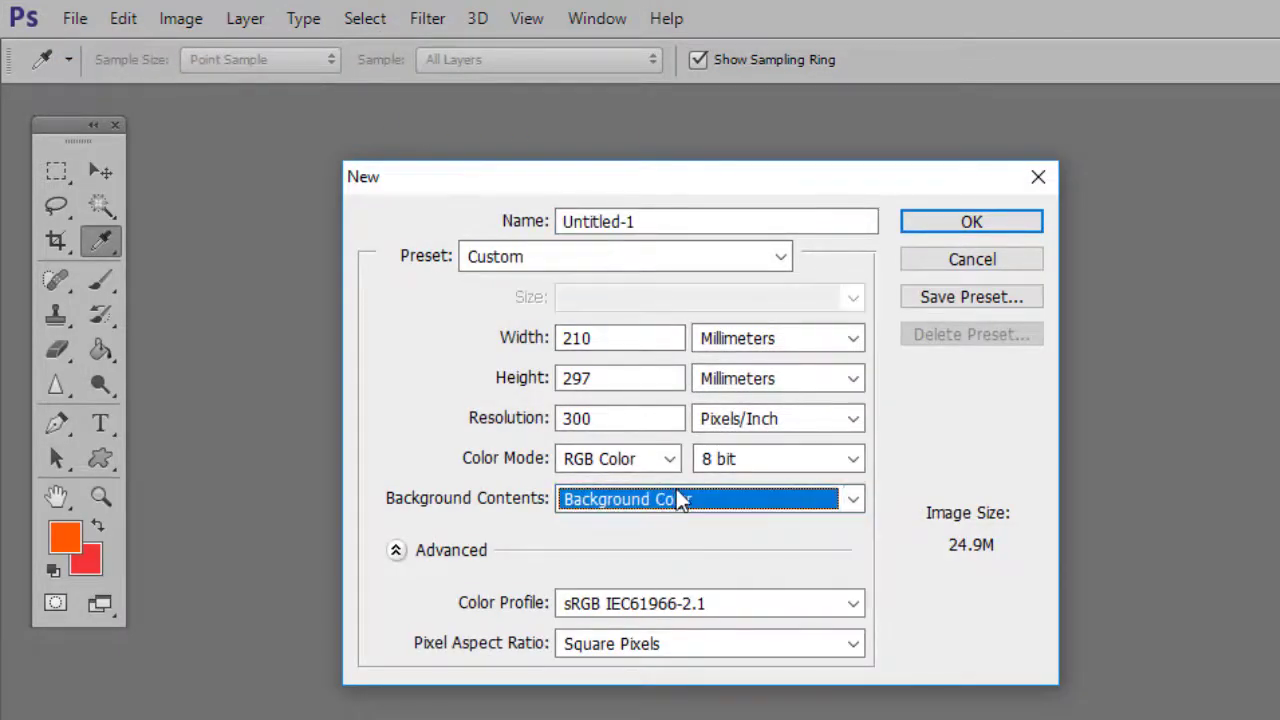
click(958, 222)
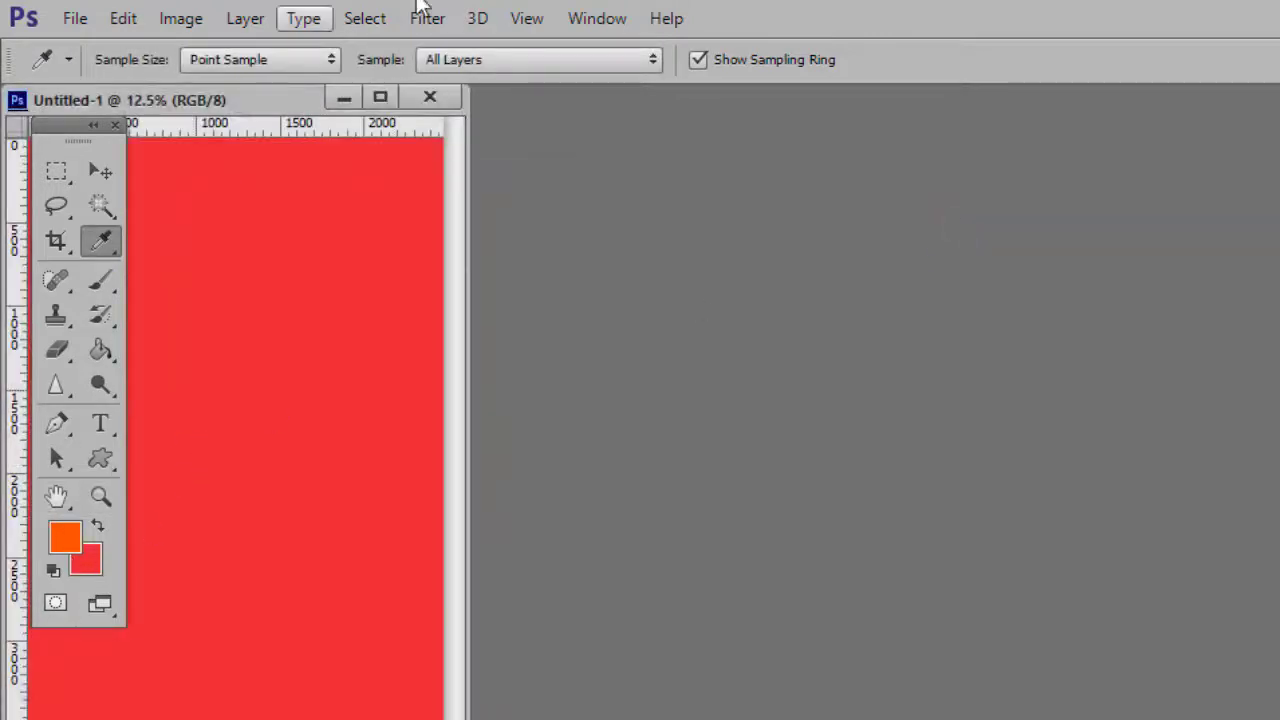
click(429, 97)
Create a Transparent-background A4 document, then close it.
click(75, 18)
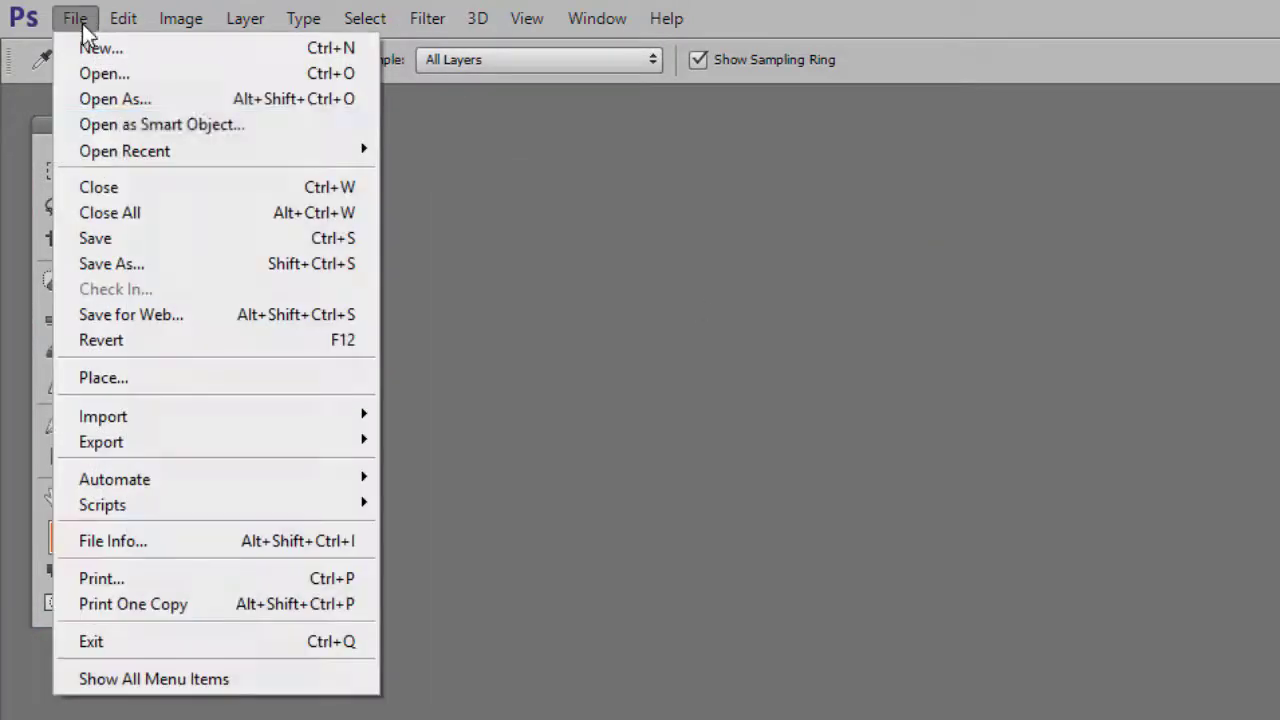
click(215, 52)
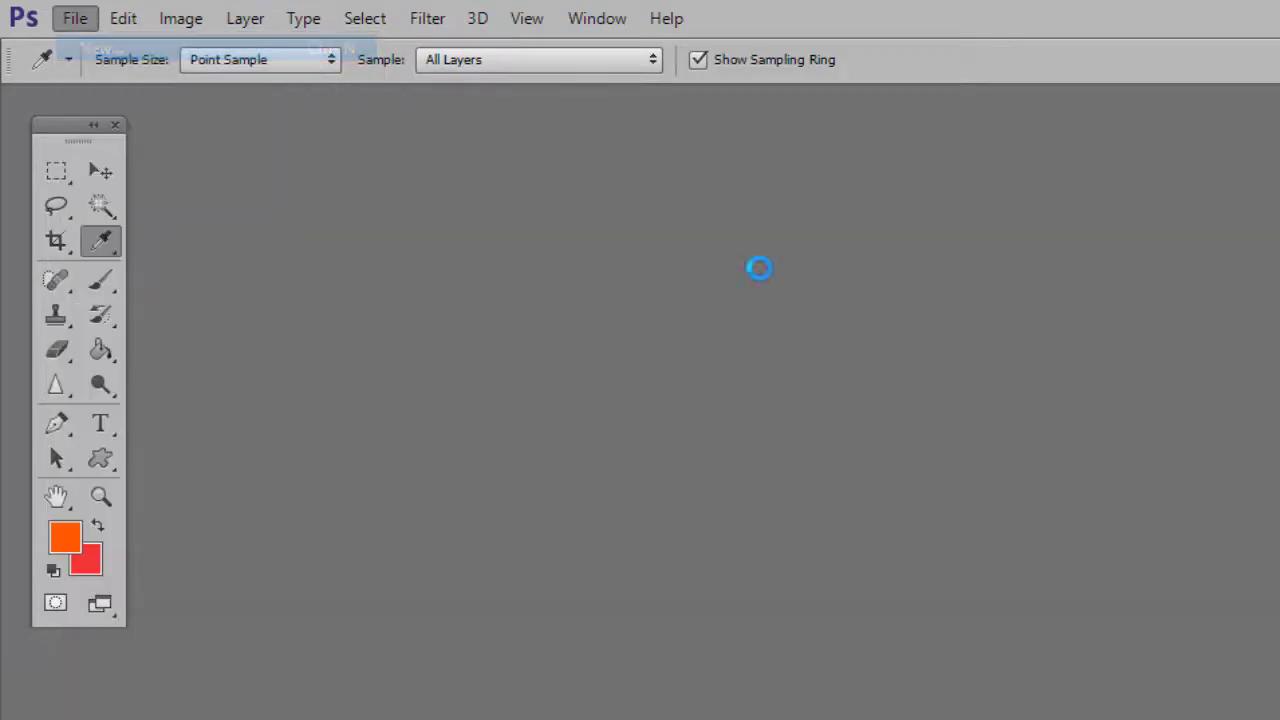
click(752, 498)
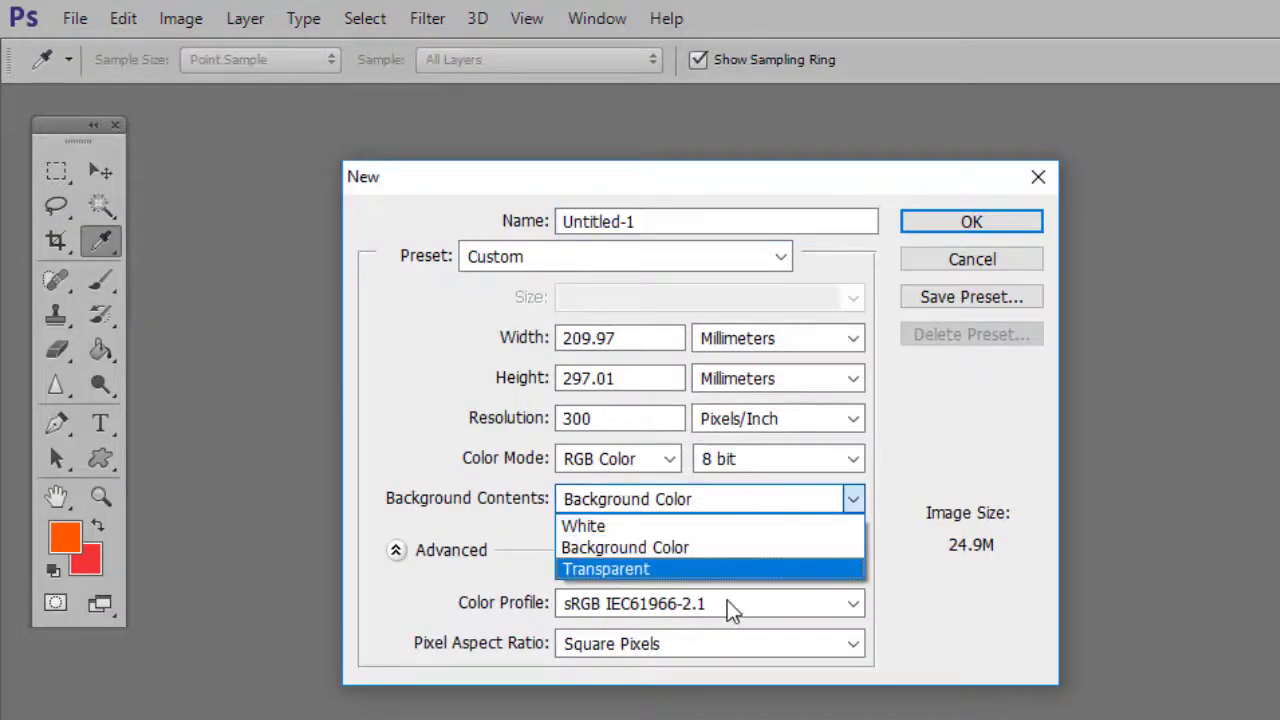
click(716, 566)
click(960, 222)
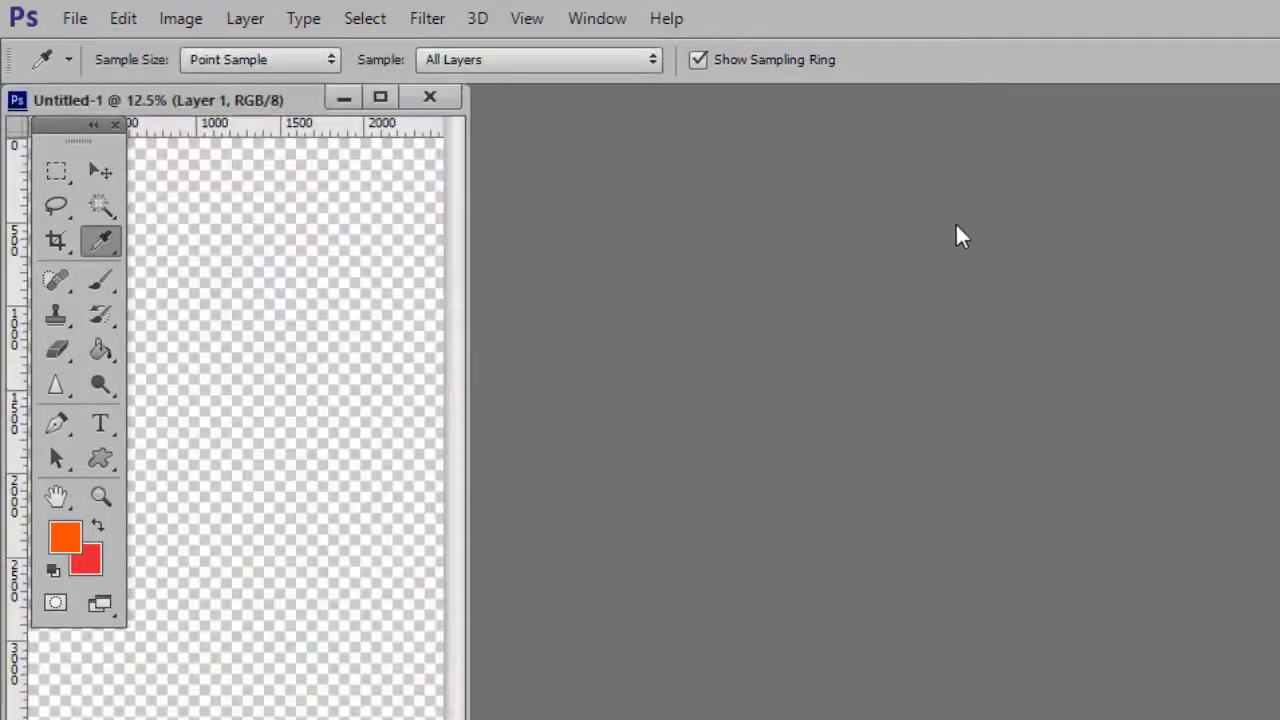
drag(290, 100, 582, 166)
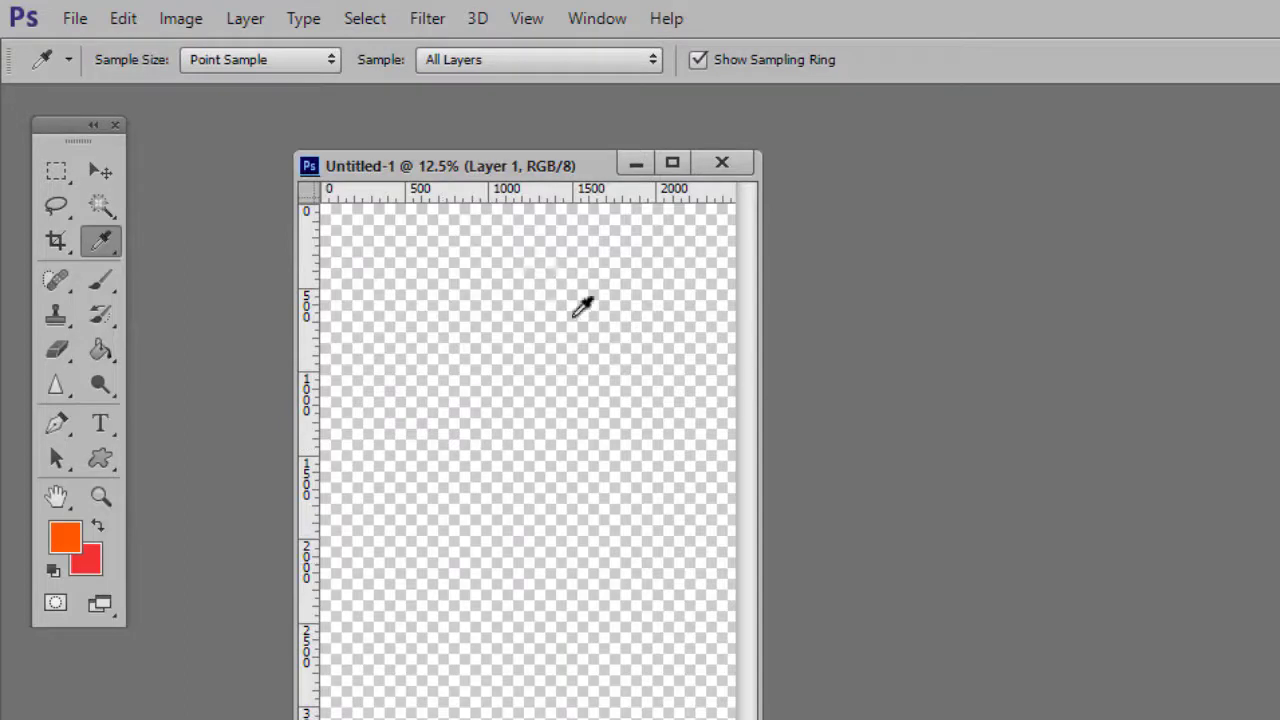
click(721, 162)
click(72, 18)
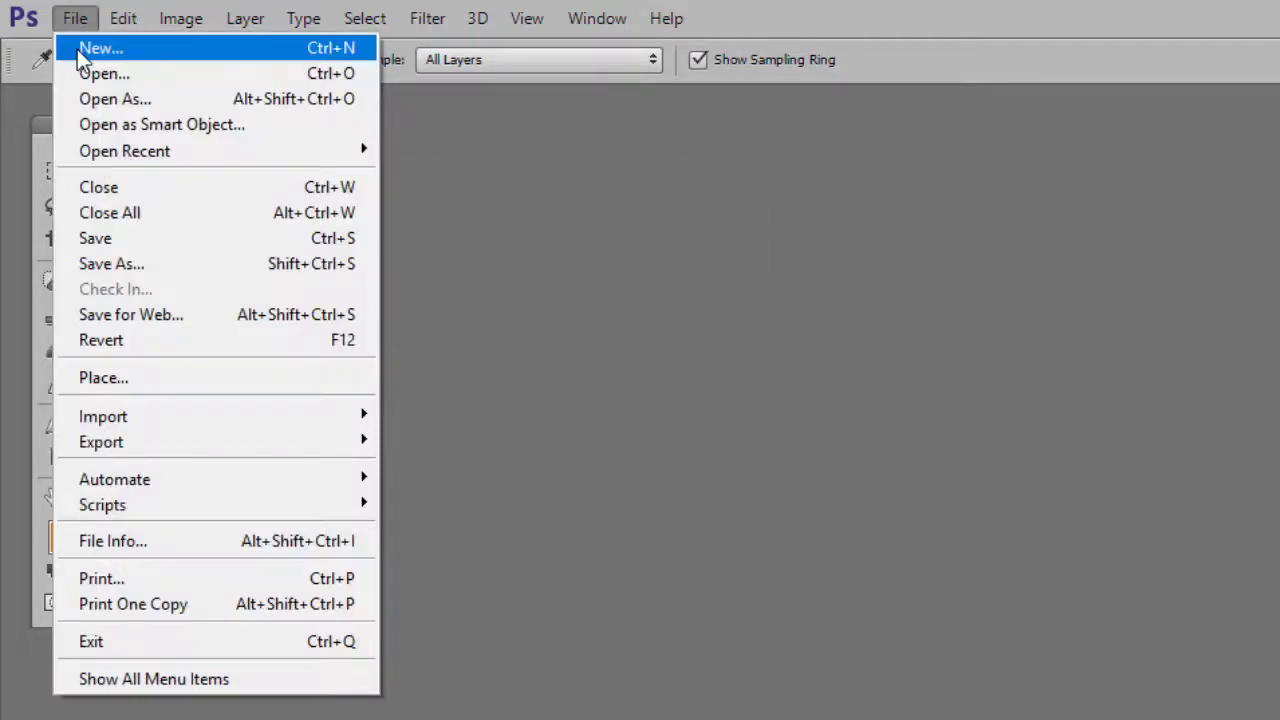
Preview the Default Photoshop Size preset in inches, then cancel without creating a document.
click(77, 49)
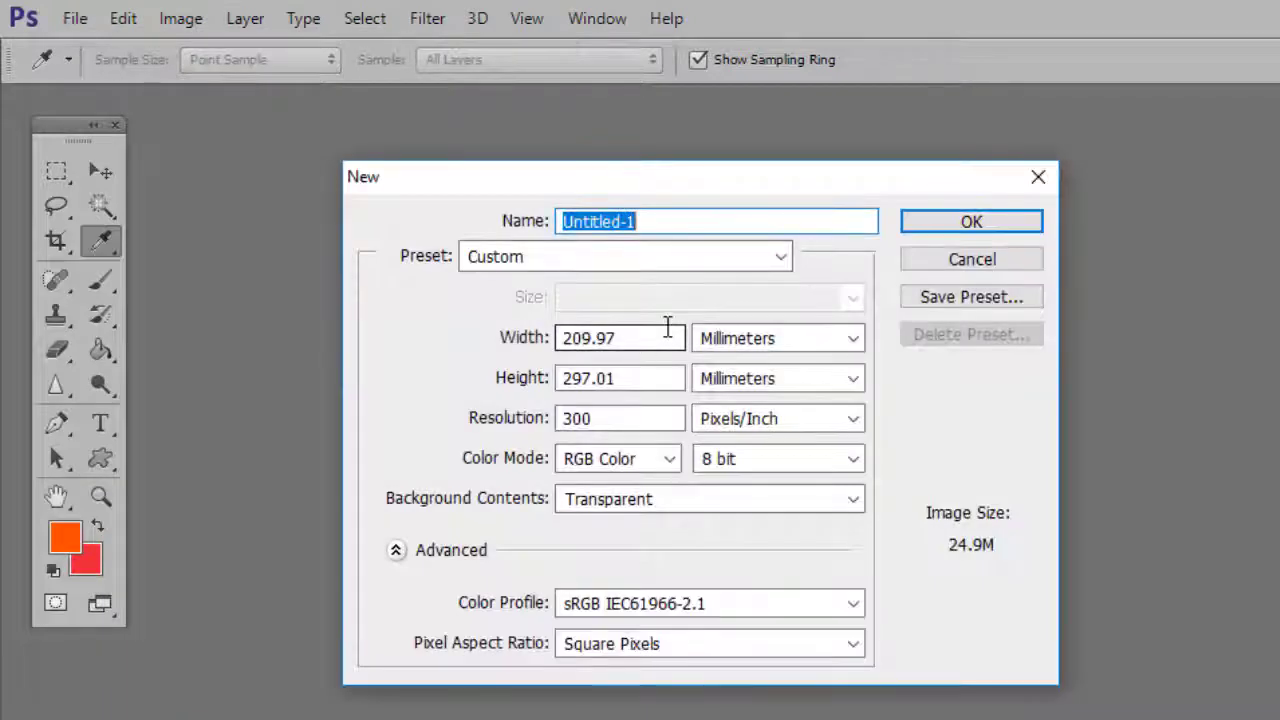
click(615, 249)
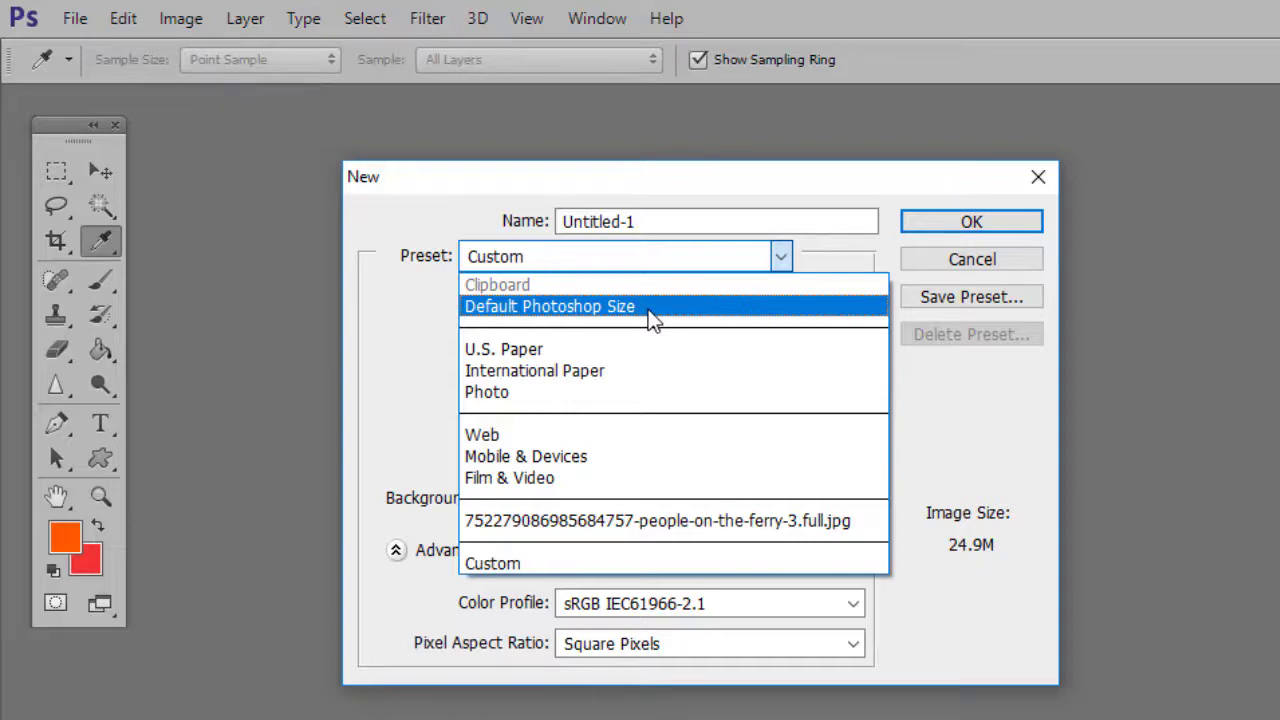
click(651, 310)
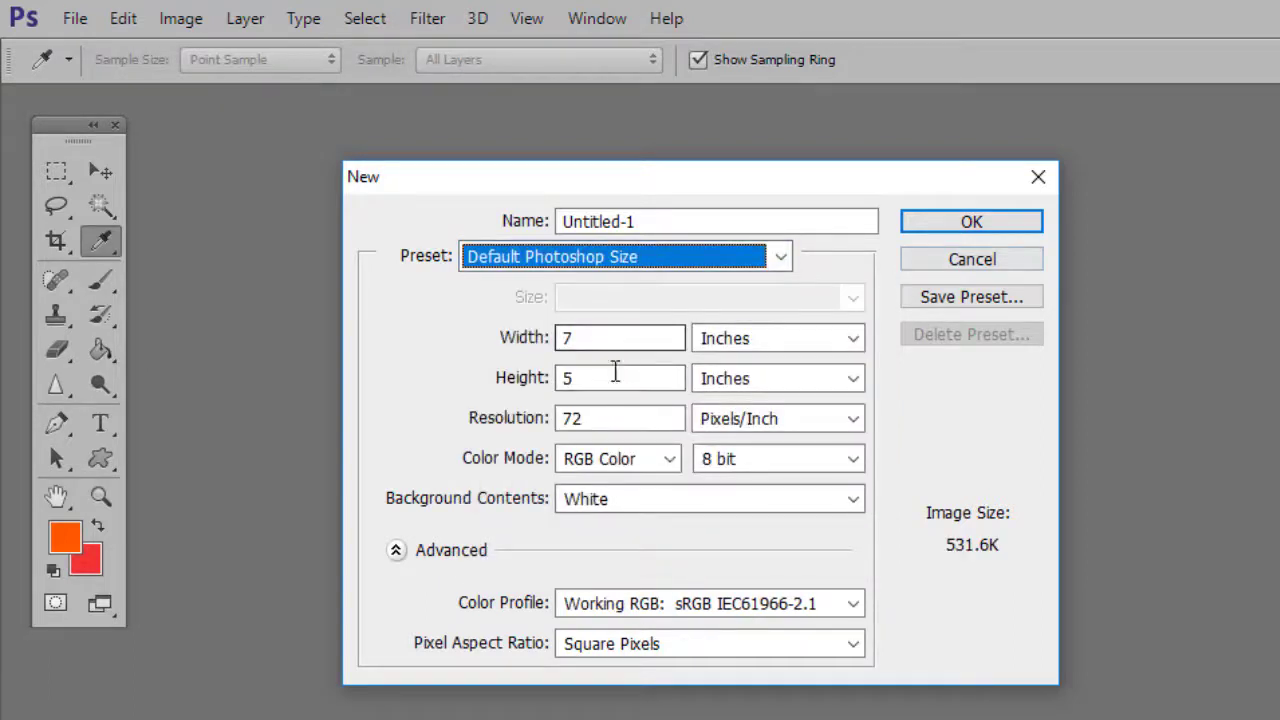
click(786, 341)
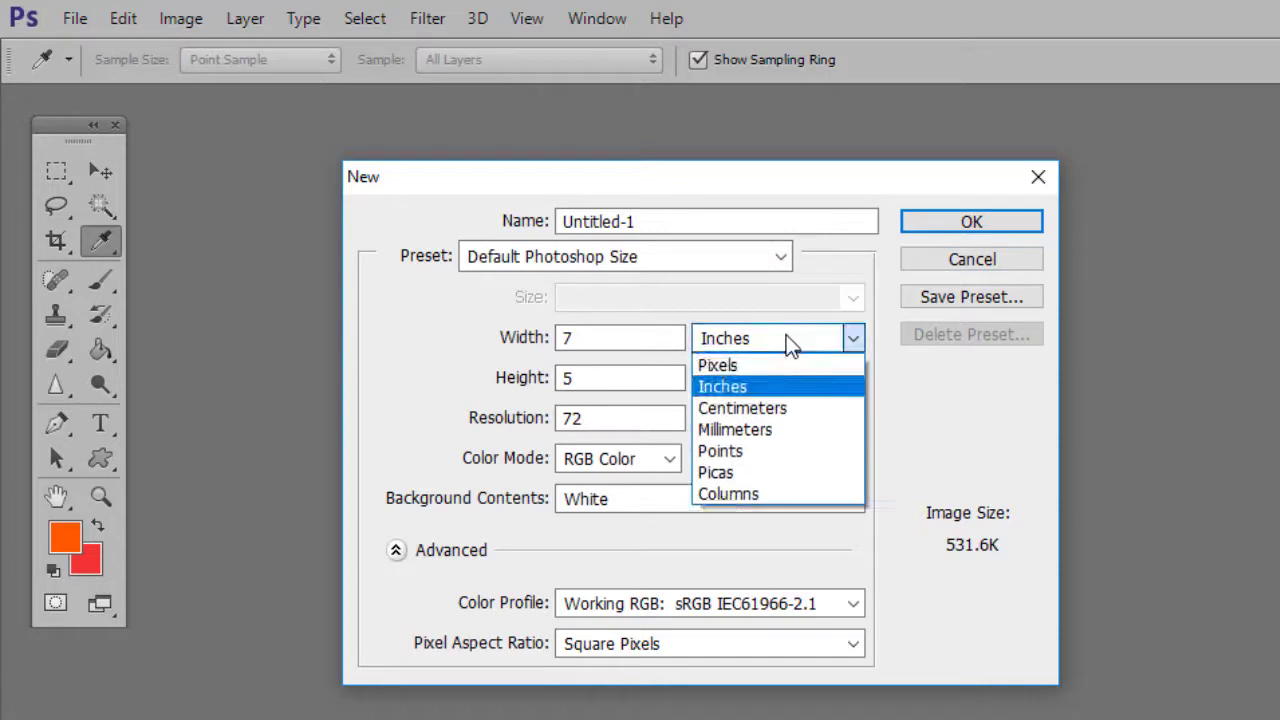
click(959, 415)
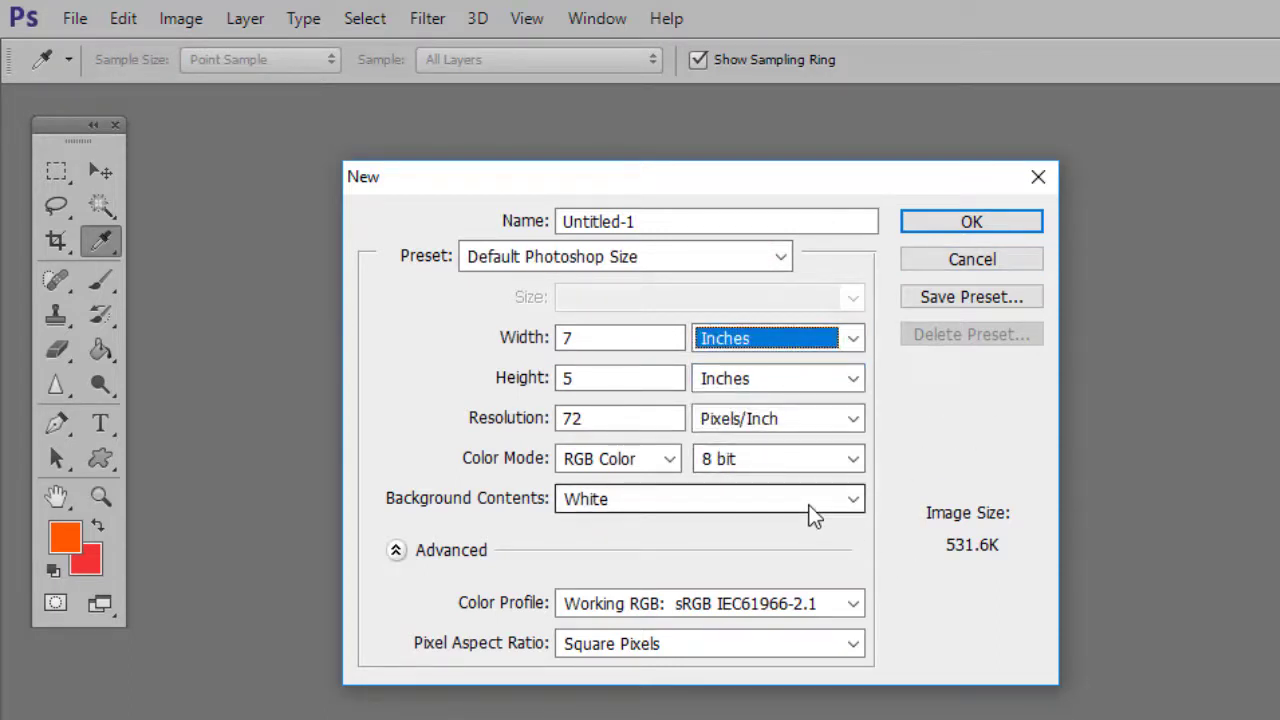
click(1002, 259)
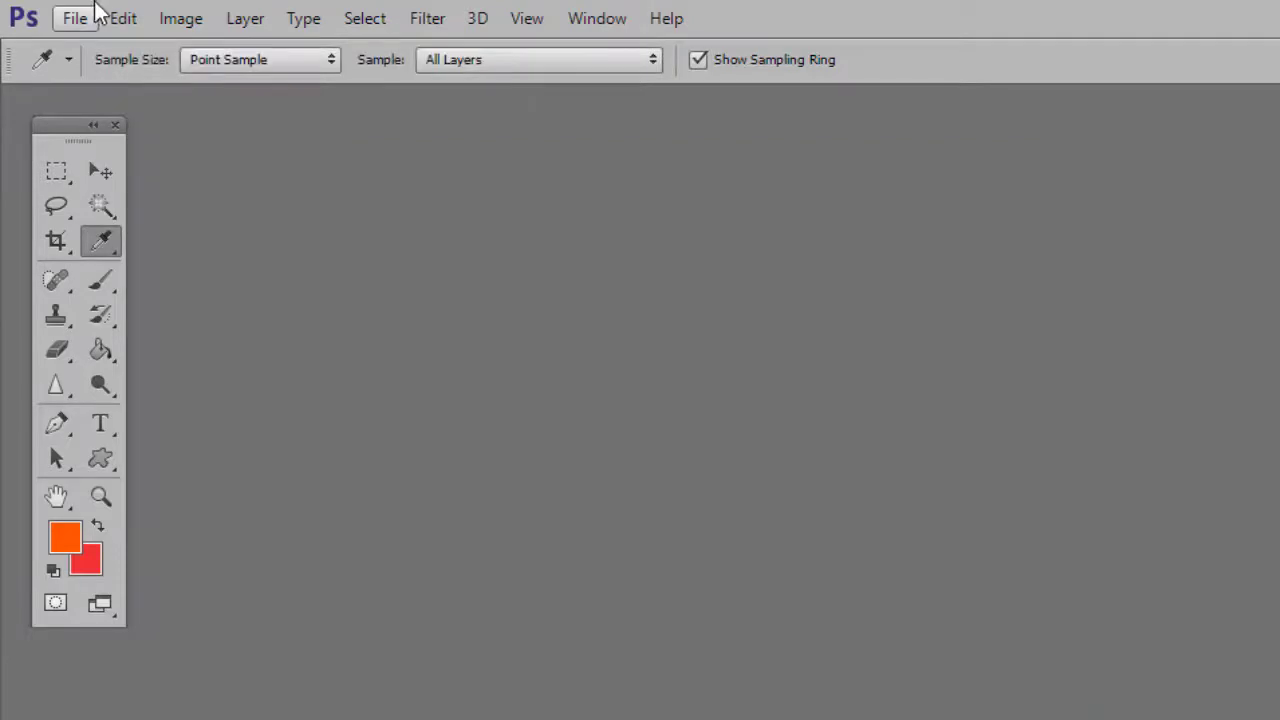
click(88, 21)
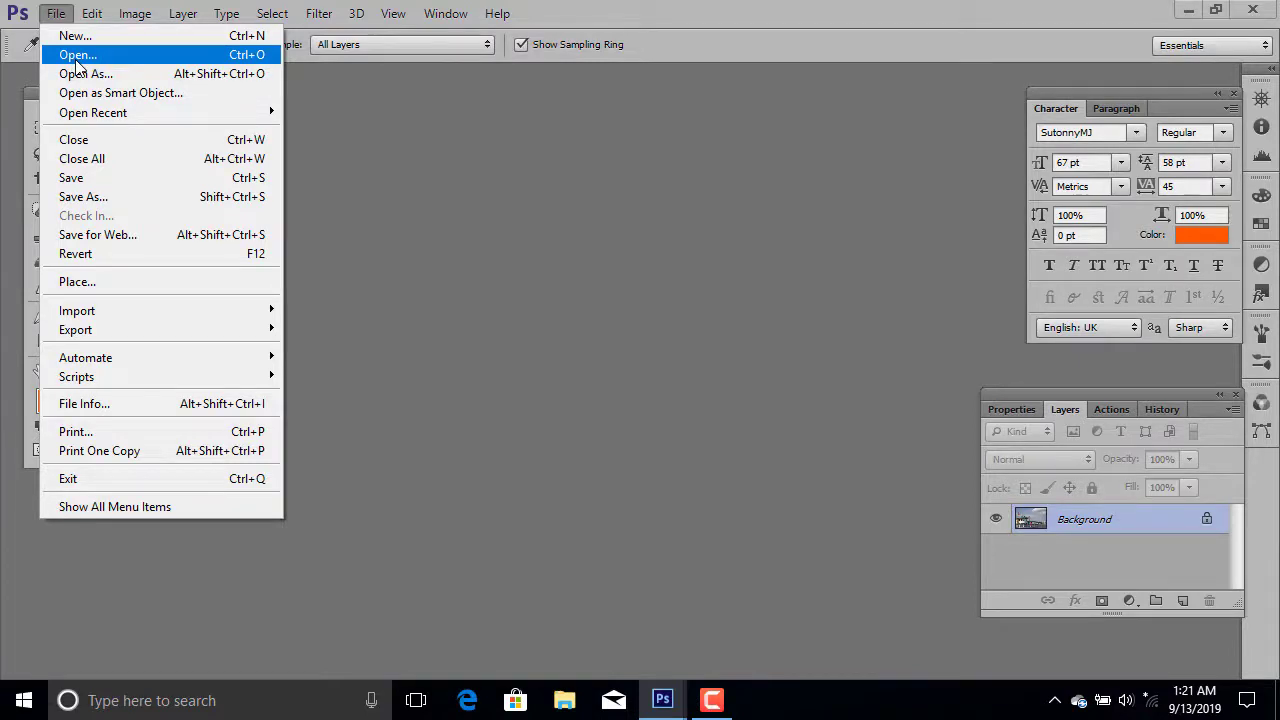
click(77, 56)
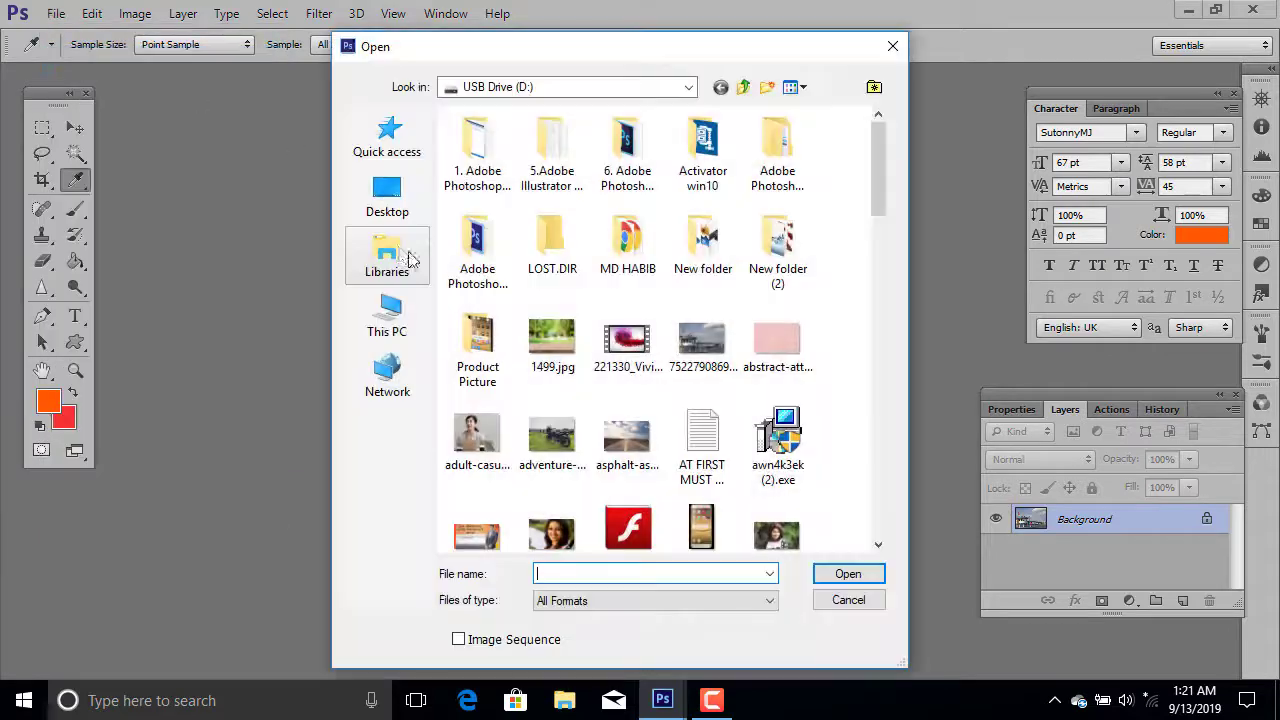
scroll(600, 294, down, 2)
scroll(640, 300, down, 5)
scroll(672, 305, down, 5)
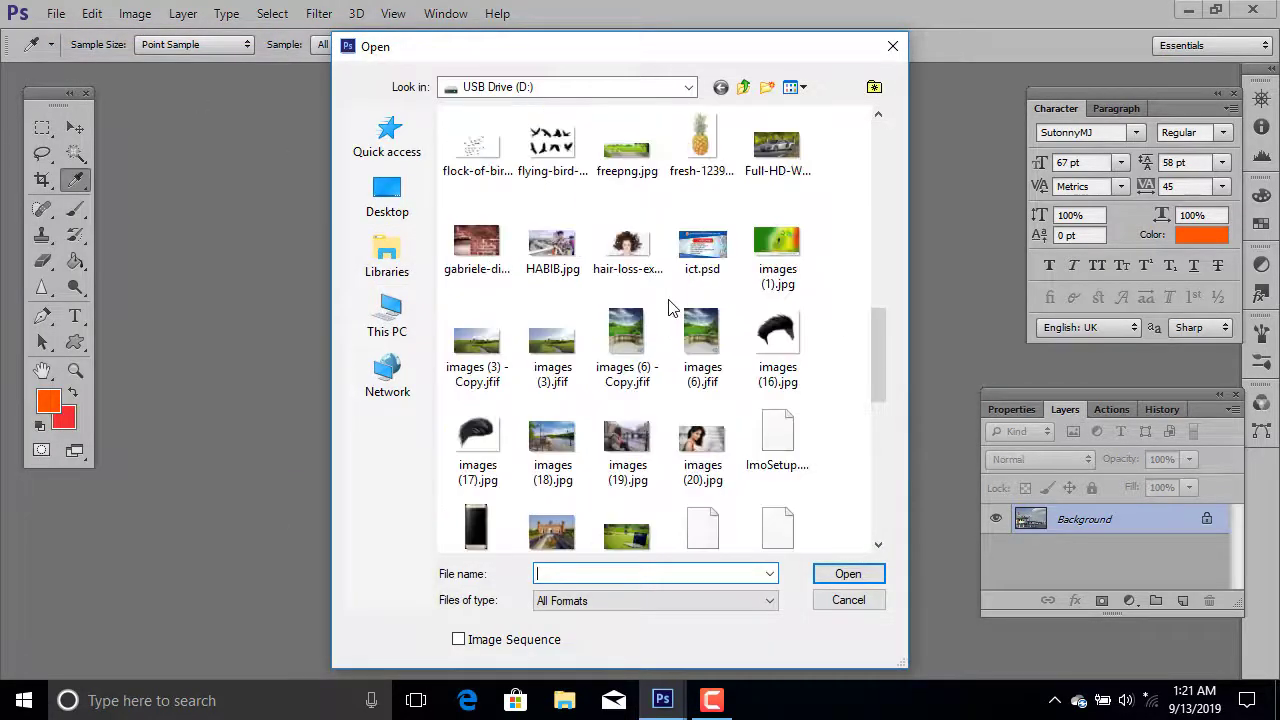
scroll(677, 306, down, 10)
scroll(670, 270, up, 5)
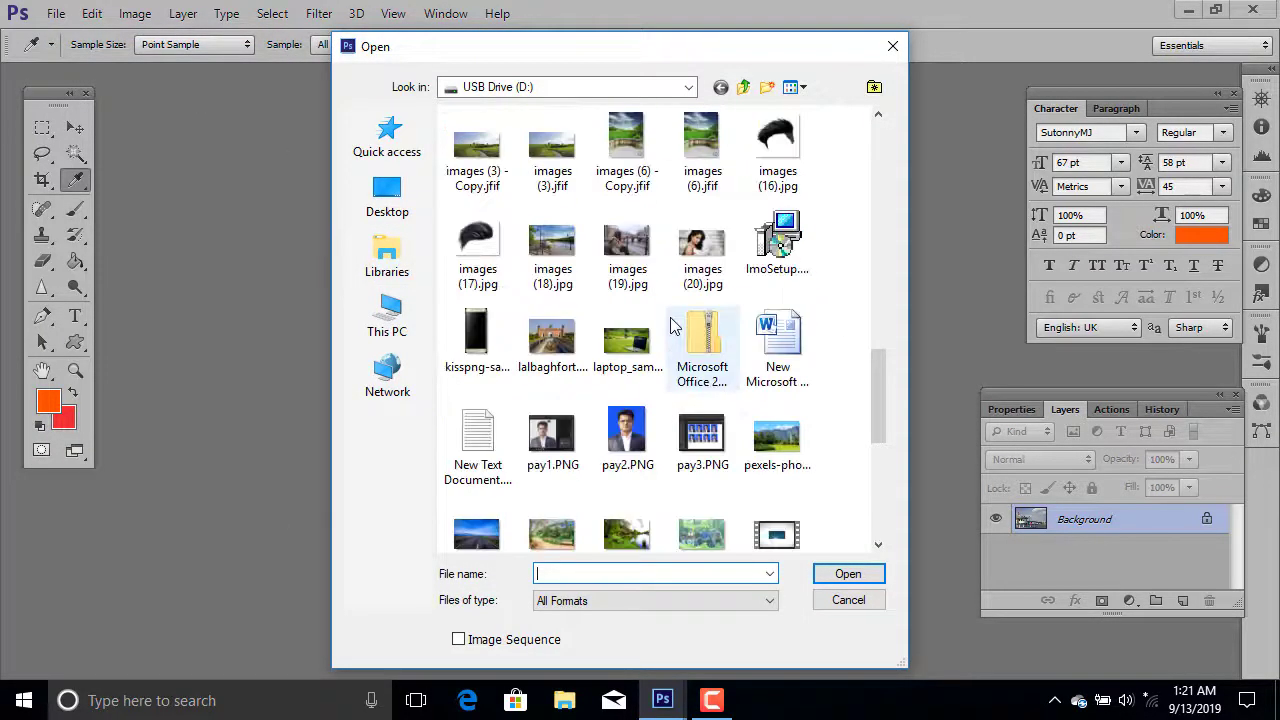
scroll(668, 270, up, 1)
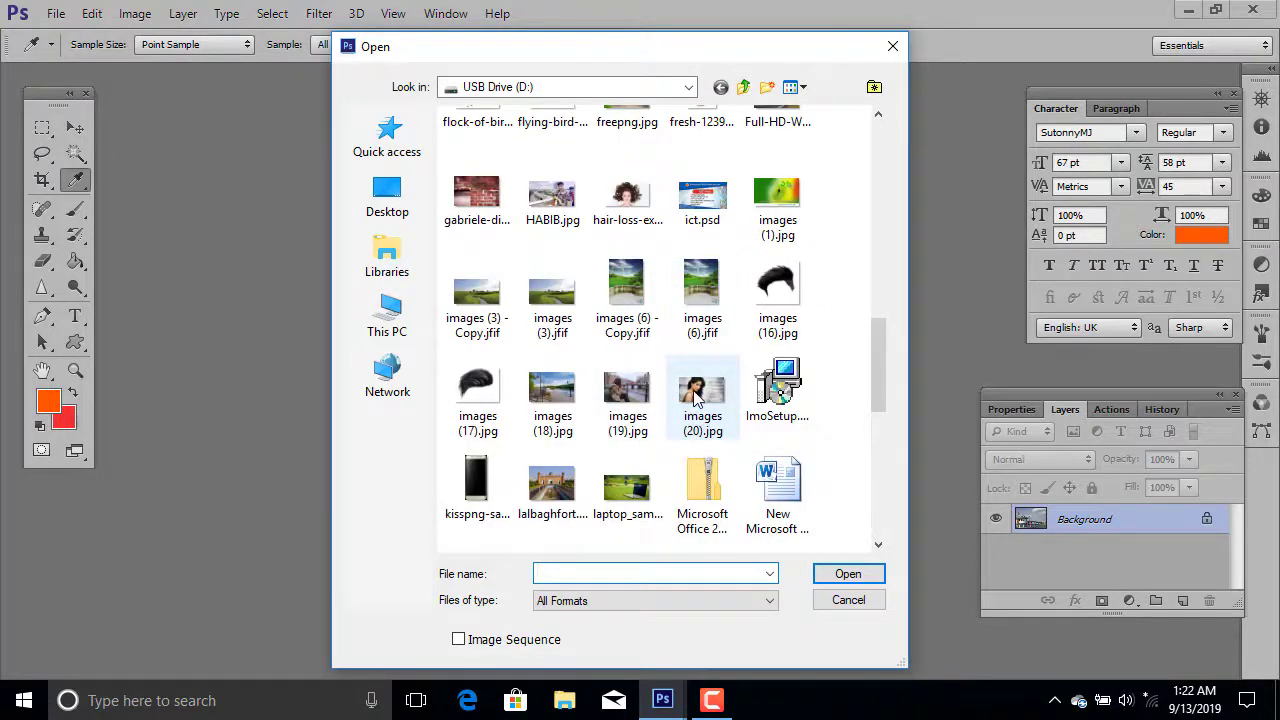
scroll(727, 320, up, 3)
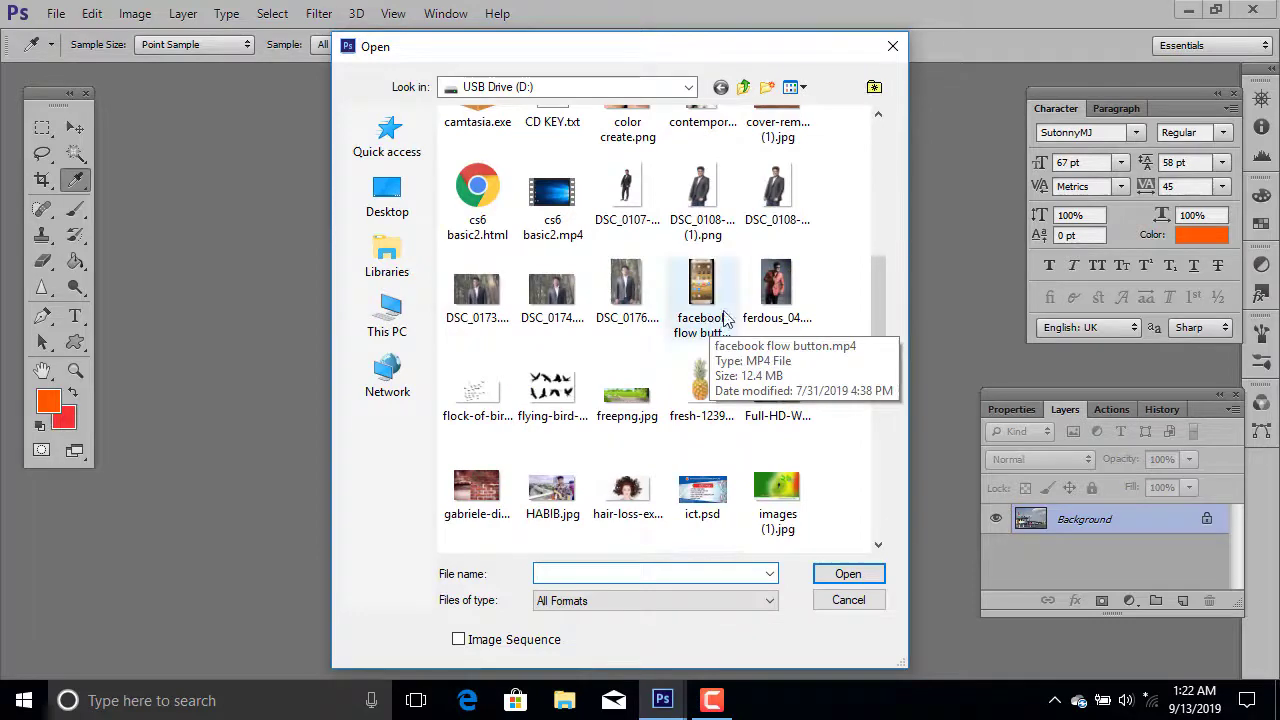
scroll(692, 415, up, 3)
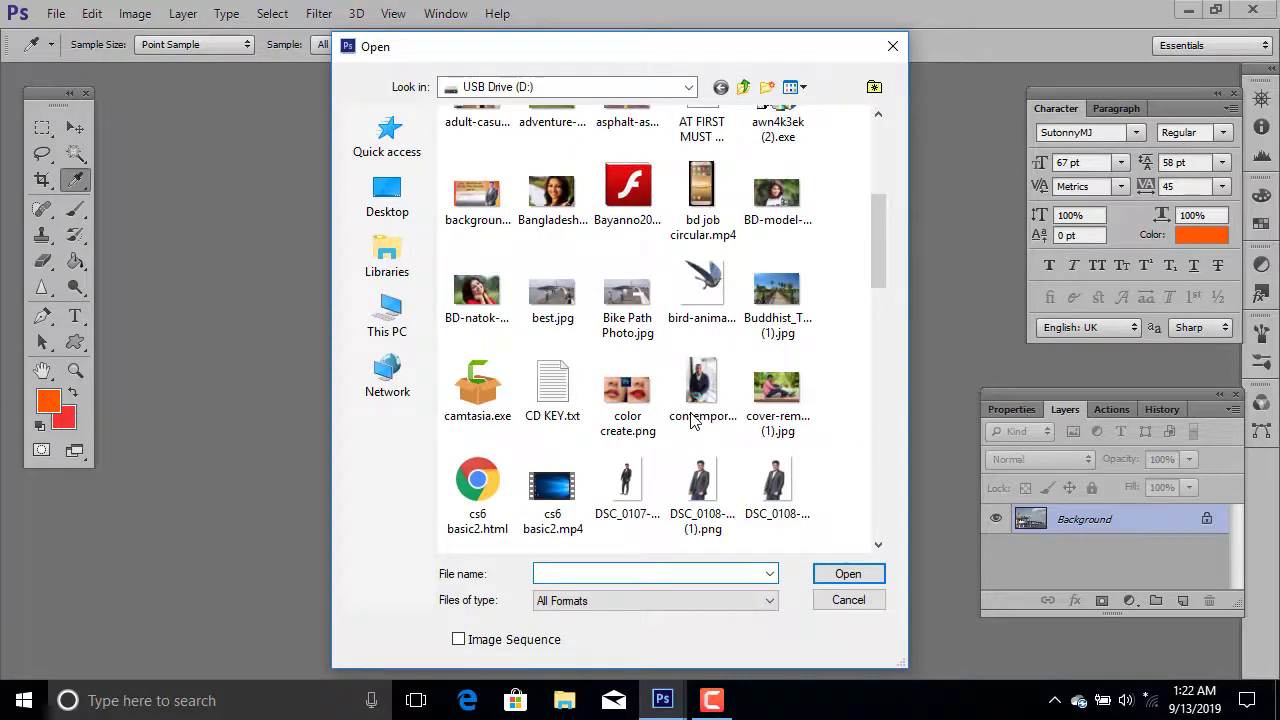
double_click(478, 288)
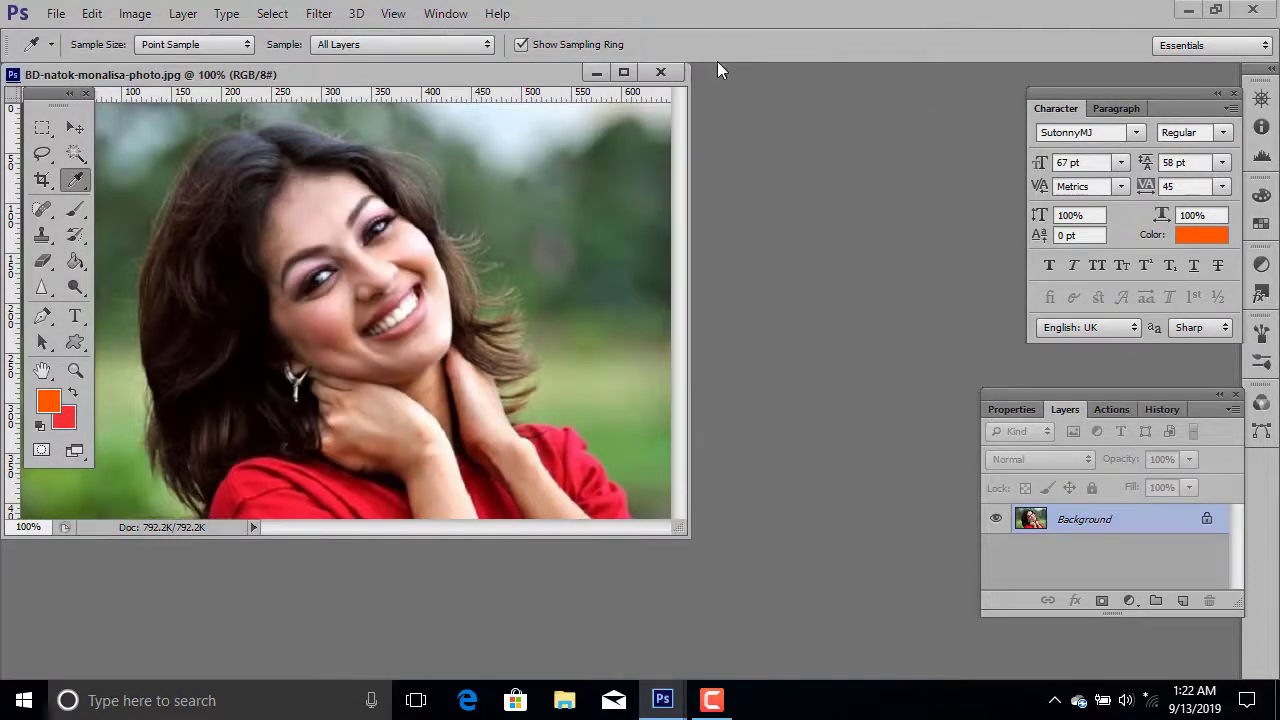
click(660, 72)
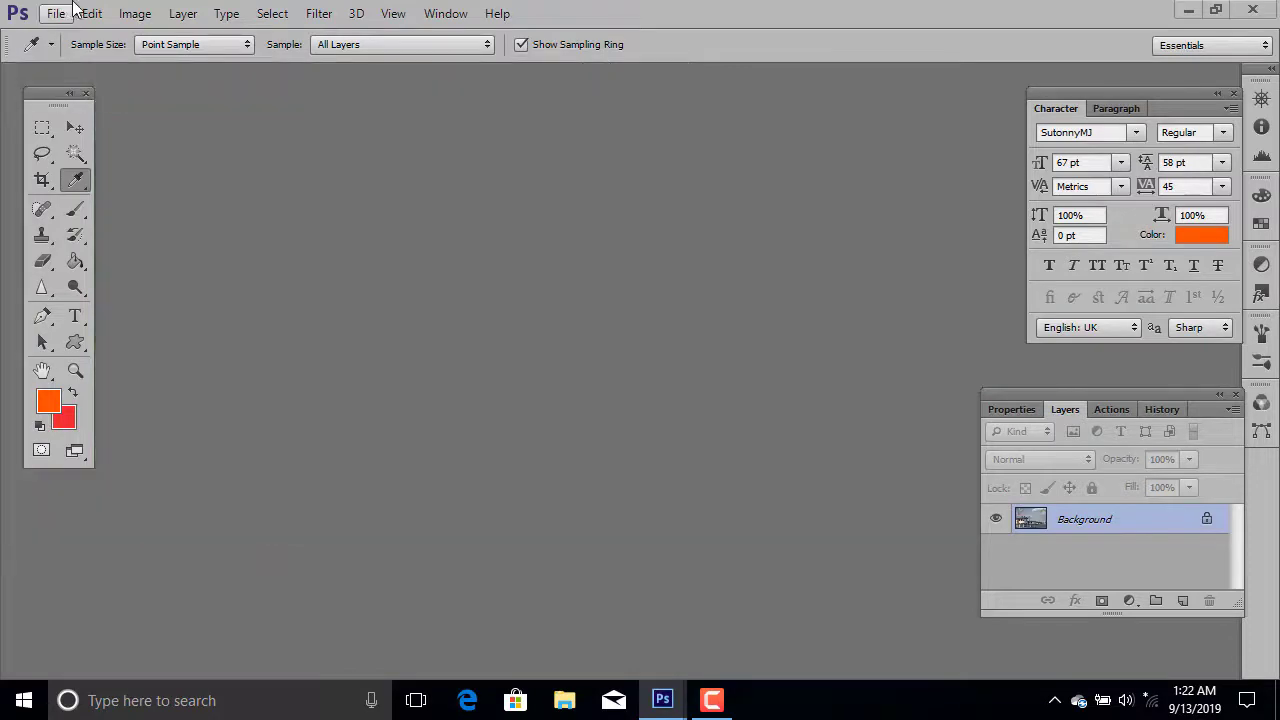
click(56, 14)
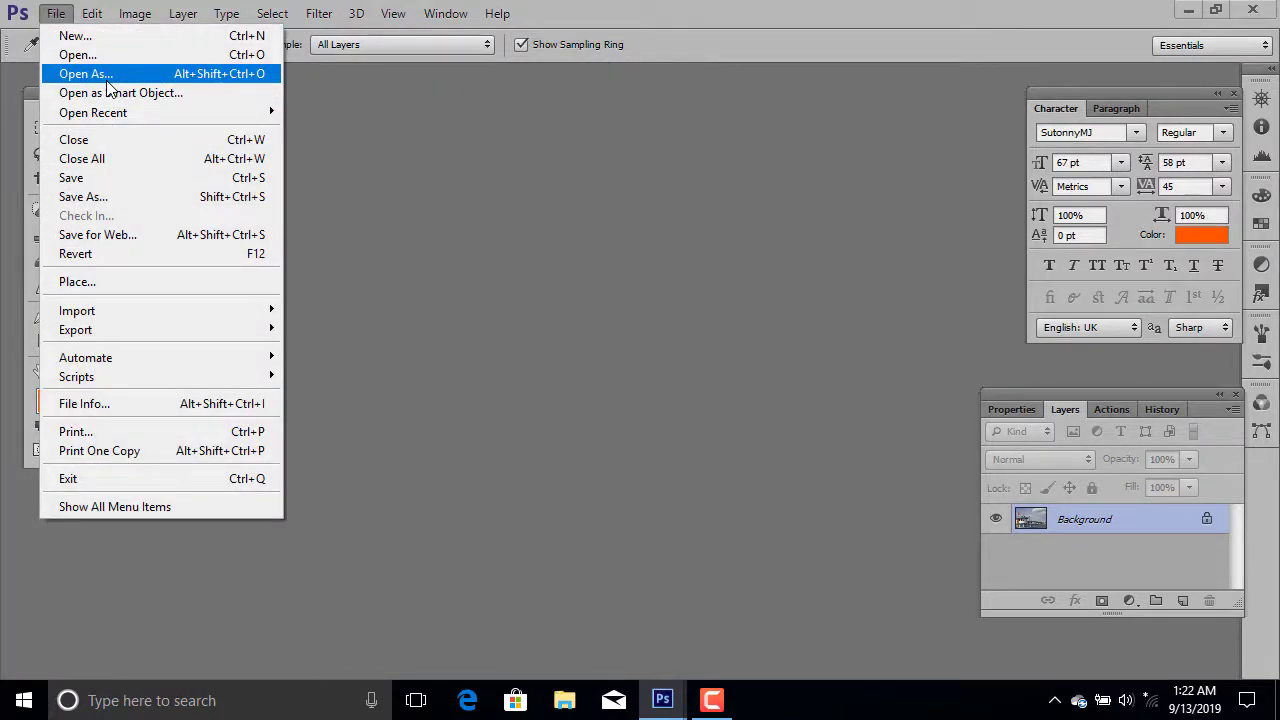
click(107, 80)
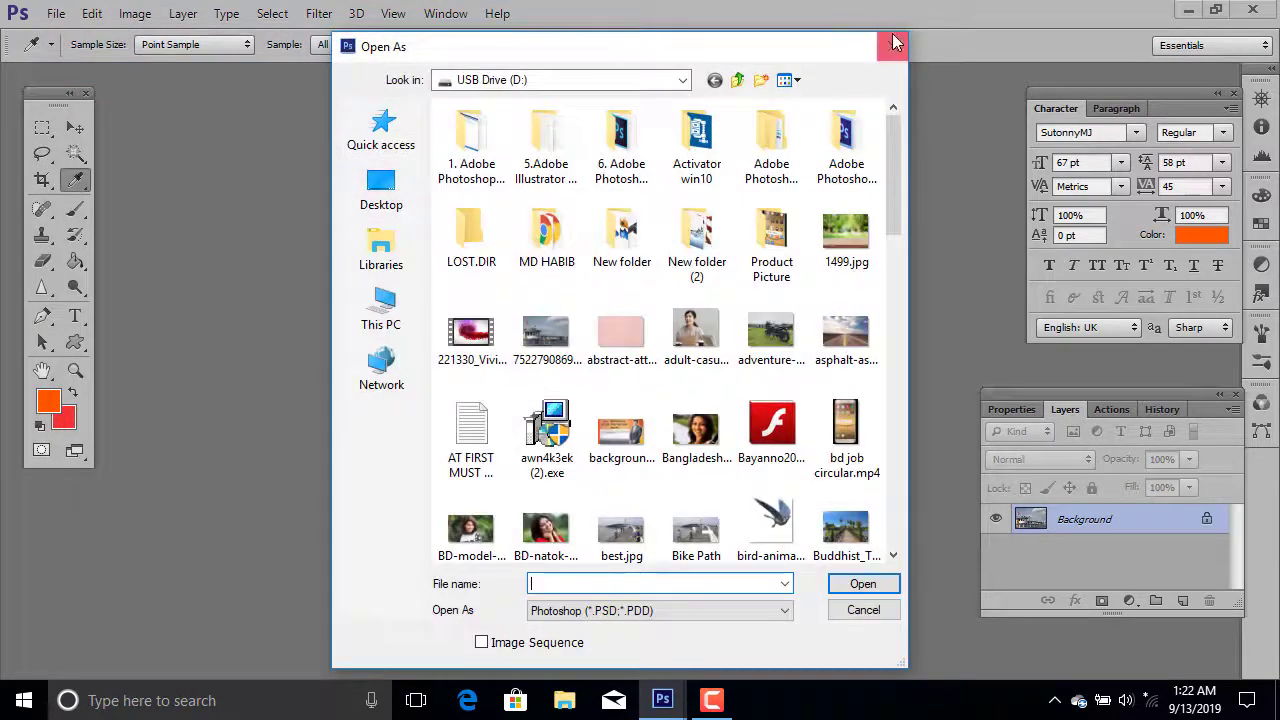
click(895, 42)
click(57, 14)
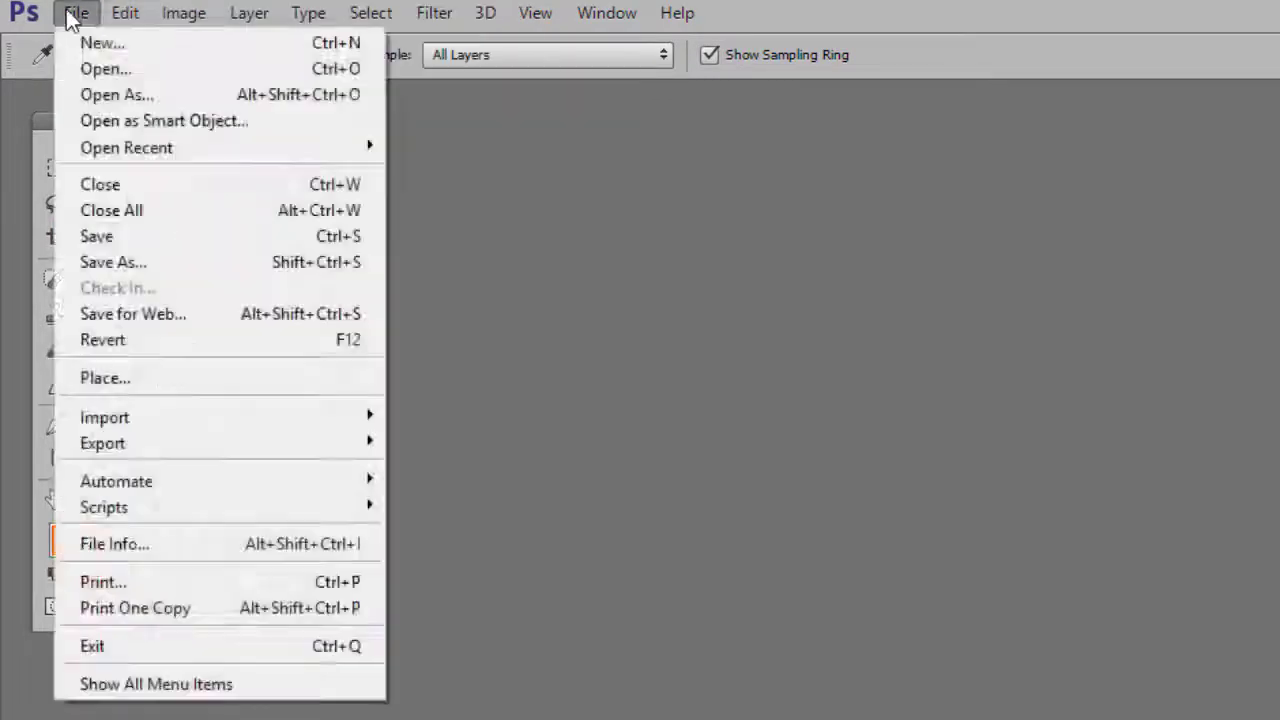
Bring up the Open dialog and browse the USB Drive (D:) list for the portrait JPG.
click(76, 13)
click(80, 68)
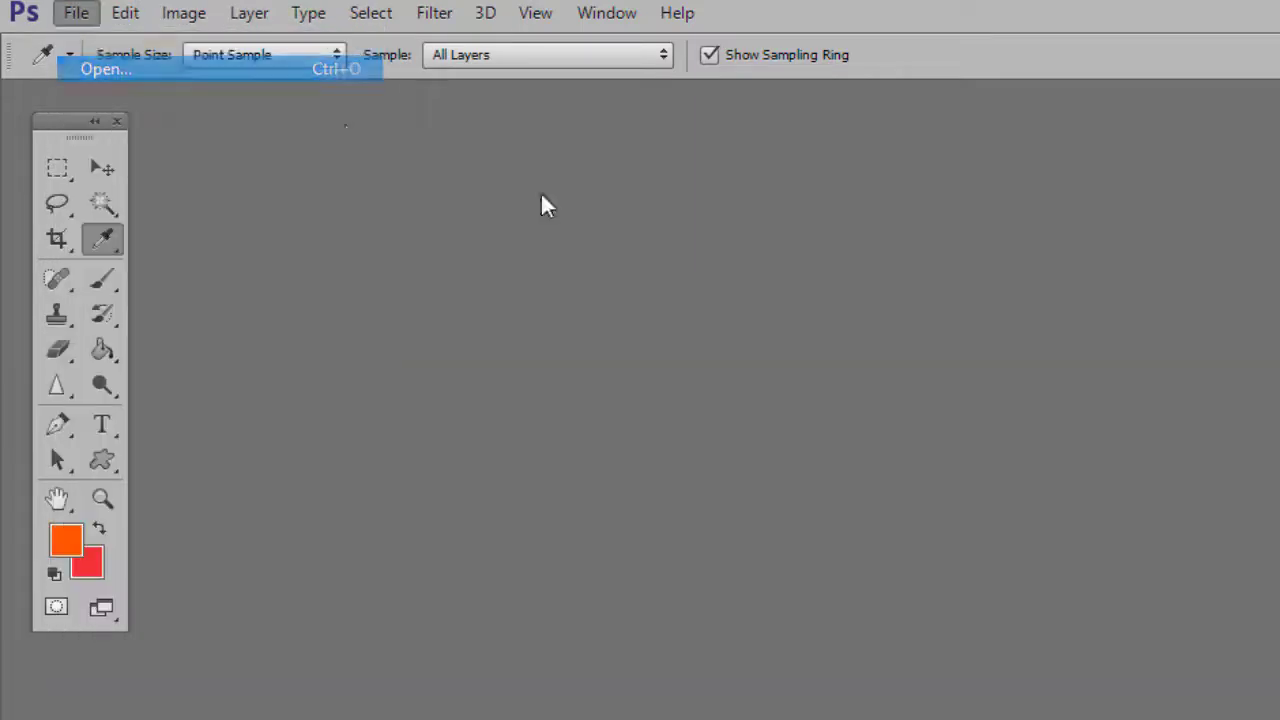
scroll(810, 500, down, 5)
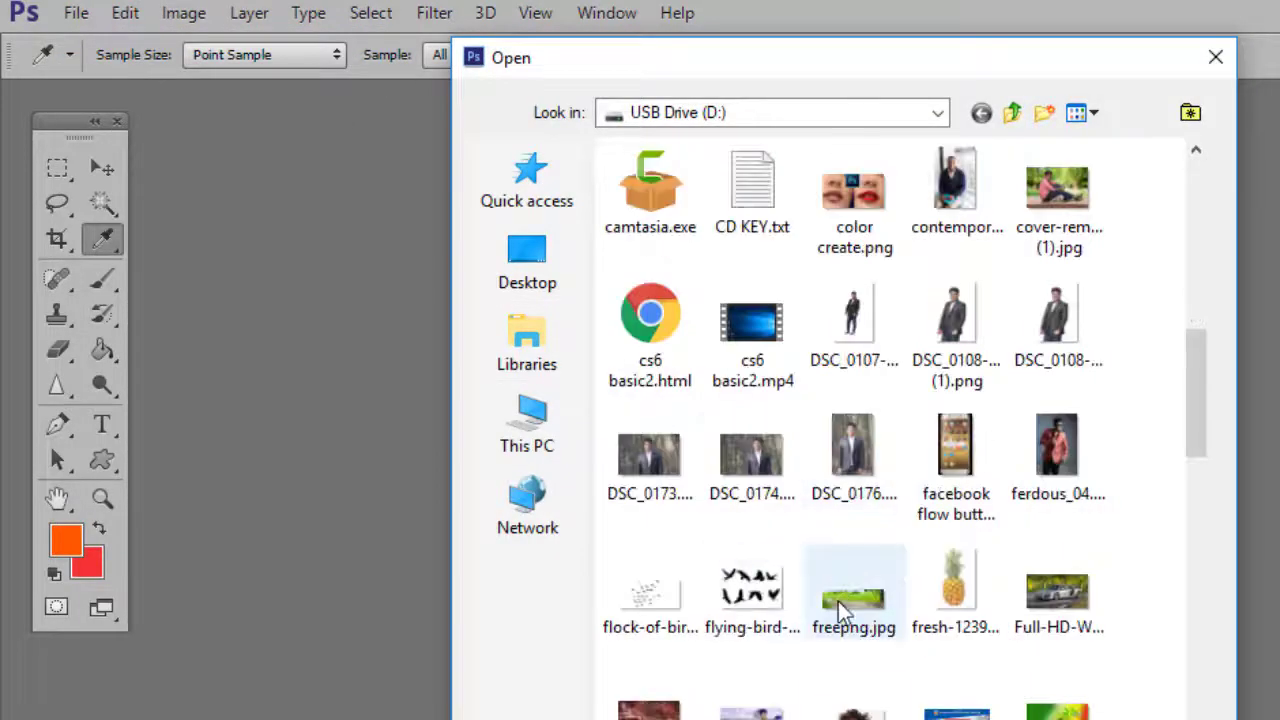
scroll(1063, 405, down, 5)
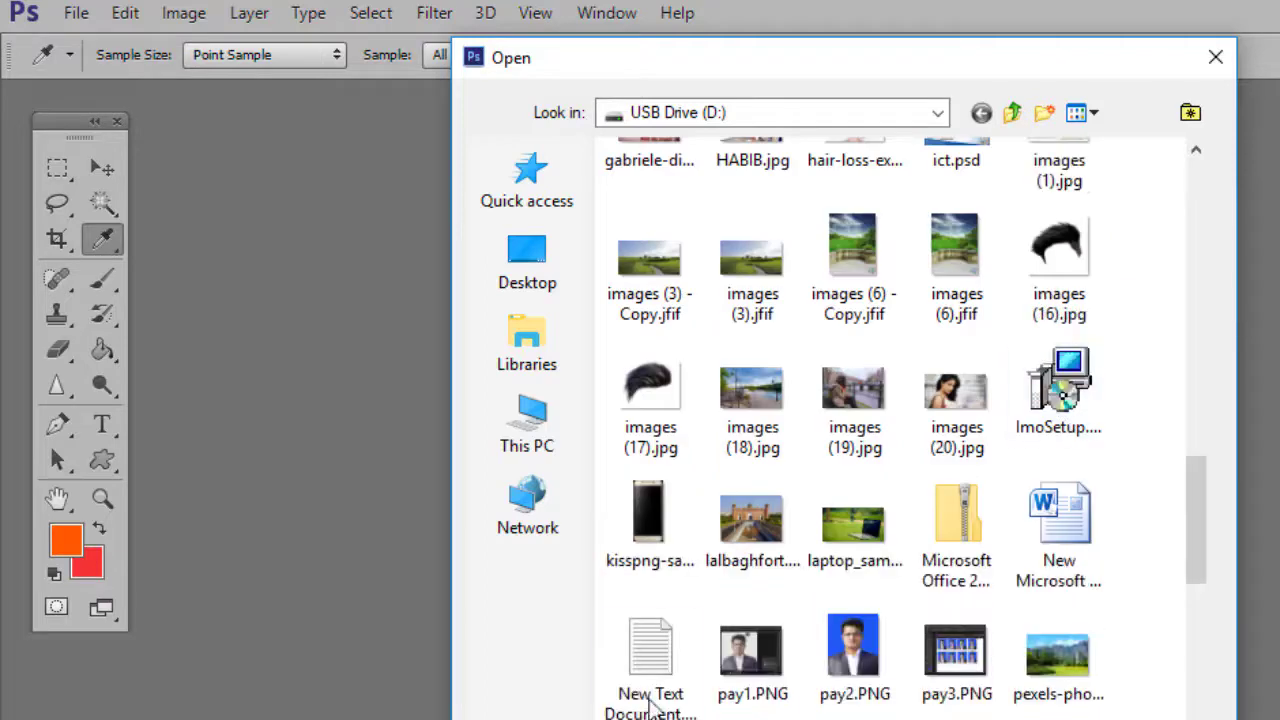
click(840, 655)
scroll(840, 655, down, 3)
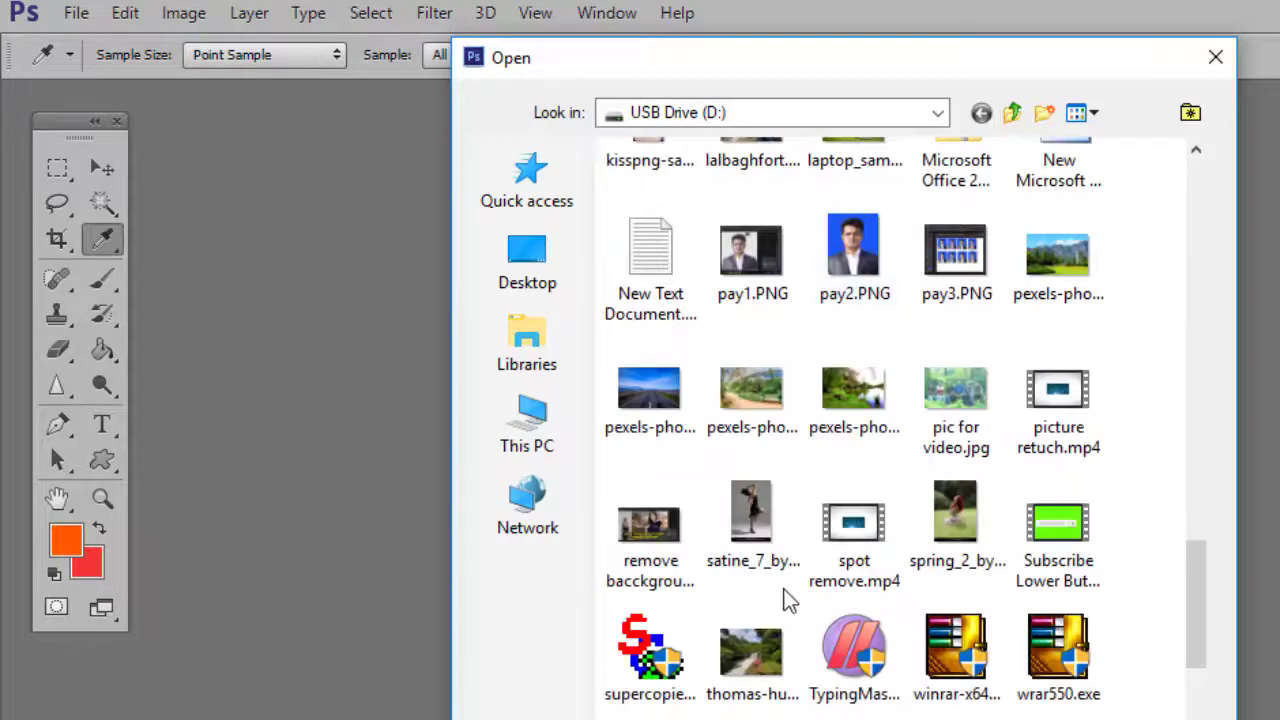
scroll(850, 640, down, 2)
scroll(900, 676, up, 4)
scroll(915, 630, up, 2)
scroll(930, 588, up, 2)
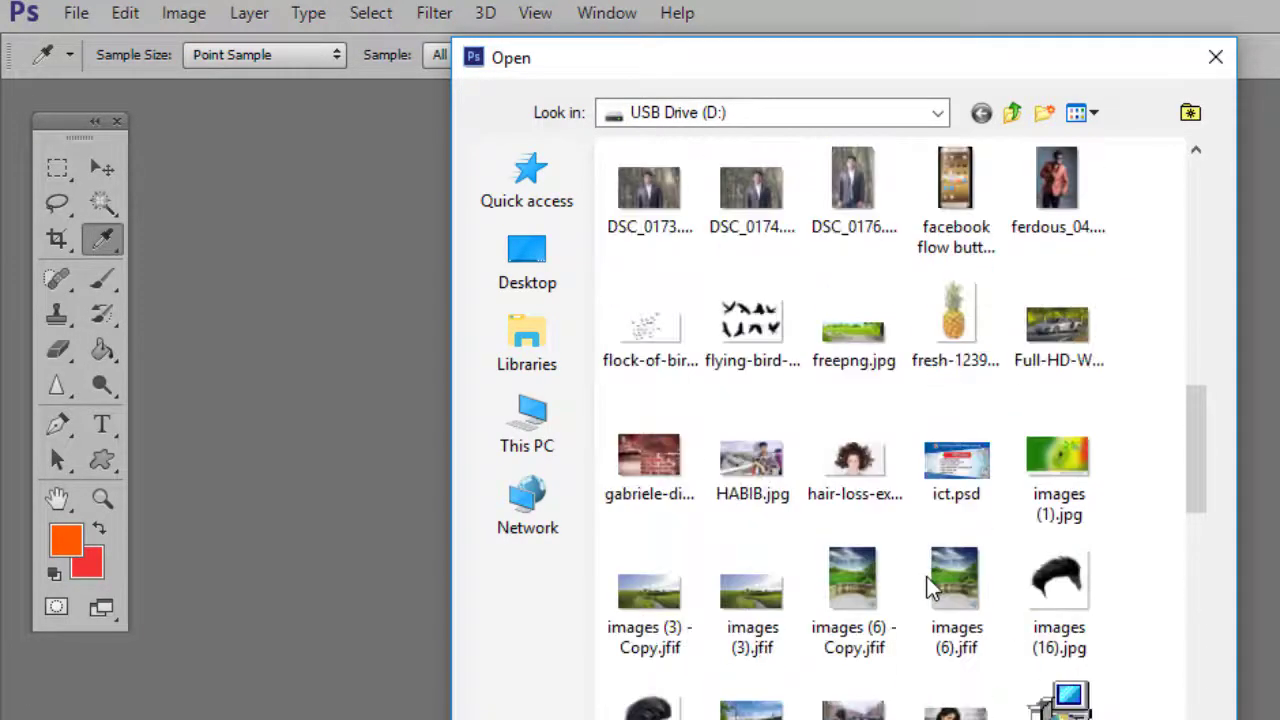
scroll(923, 260, up, 2)
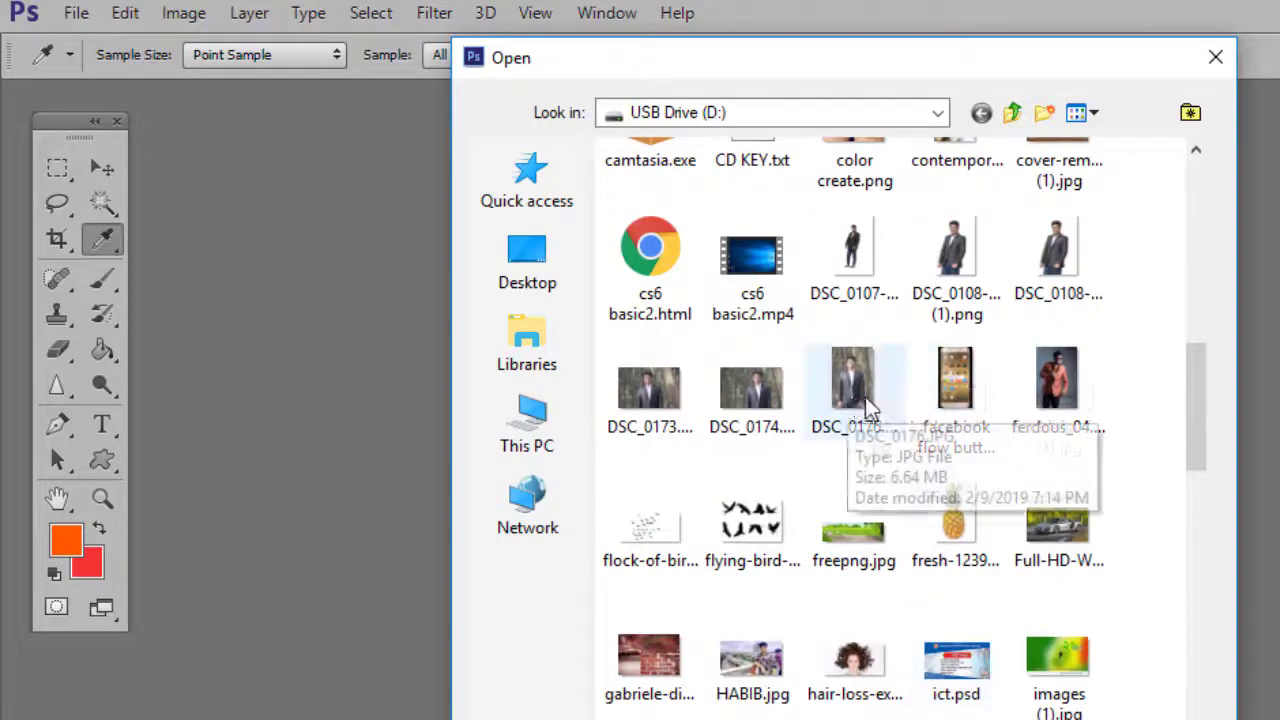
scroll(858, 410, up, 3)
Open the Monalisa portrait and crop it to roughly 535 × 533 px around the face and hair.
double_click(735, 260)
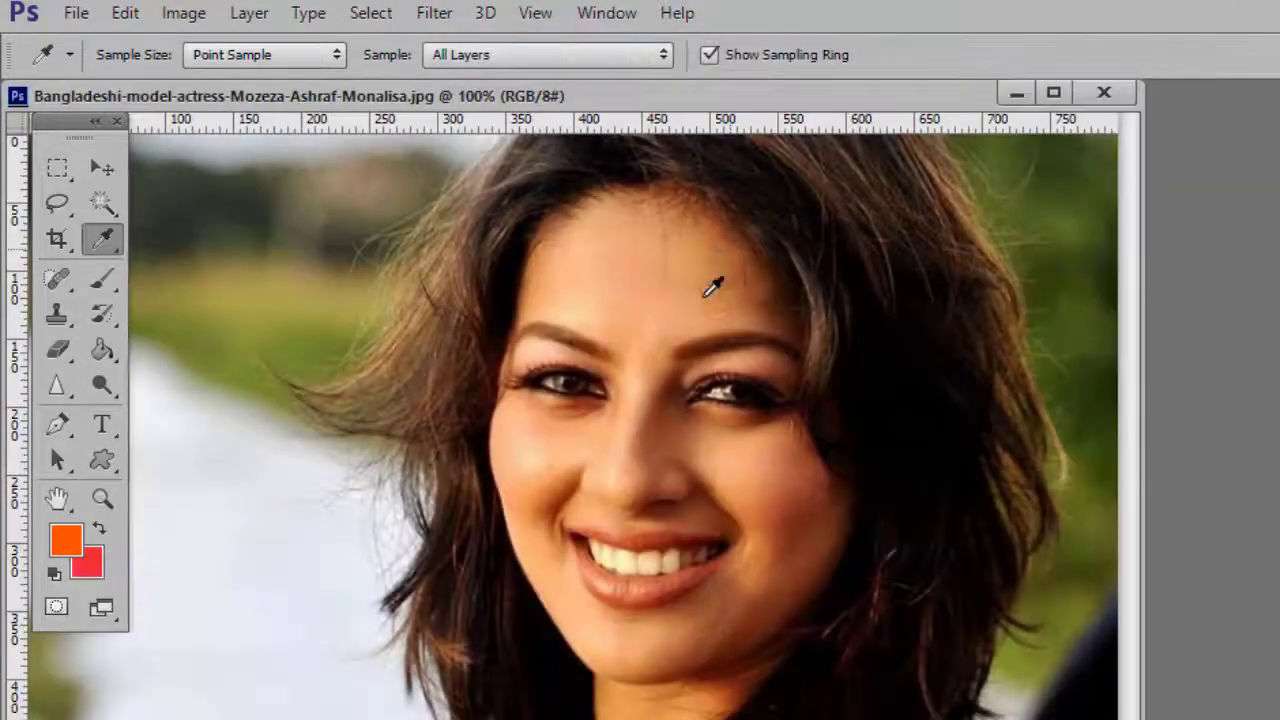
click(57, 238)
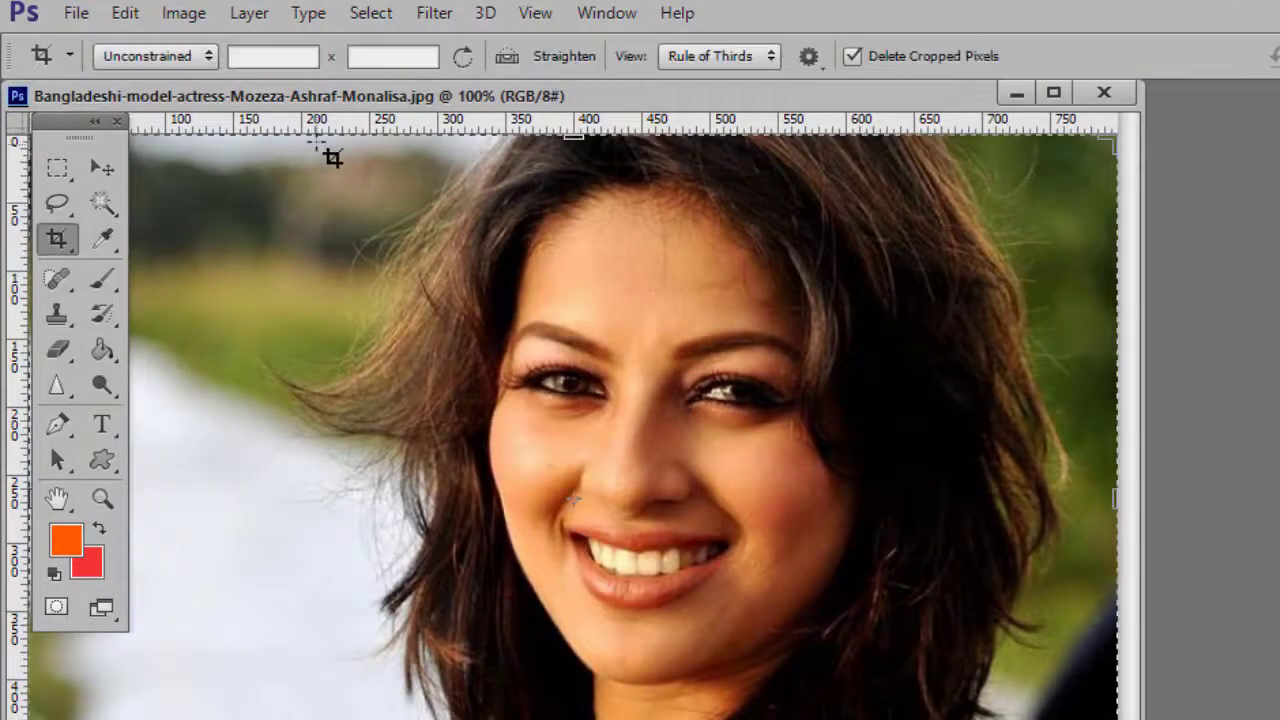
drag(316, 135, 830, 705)
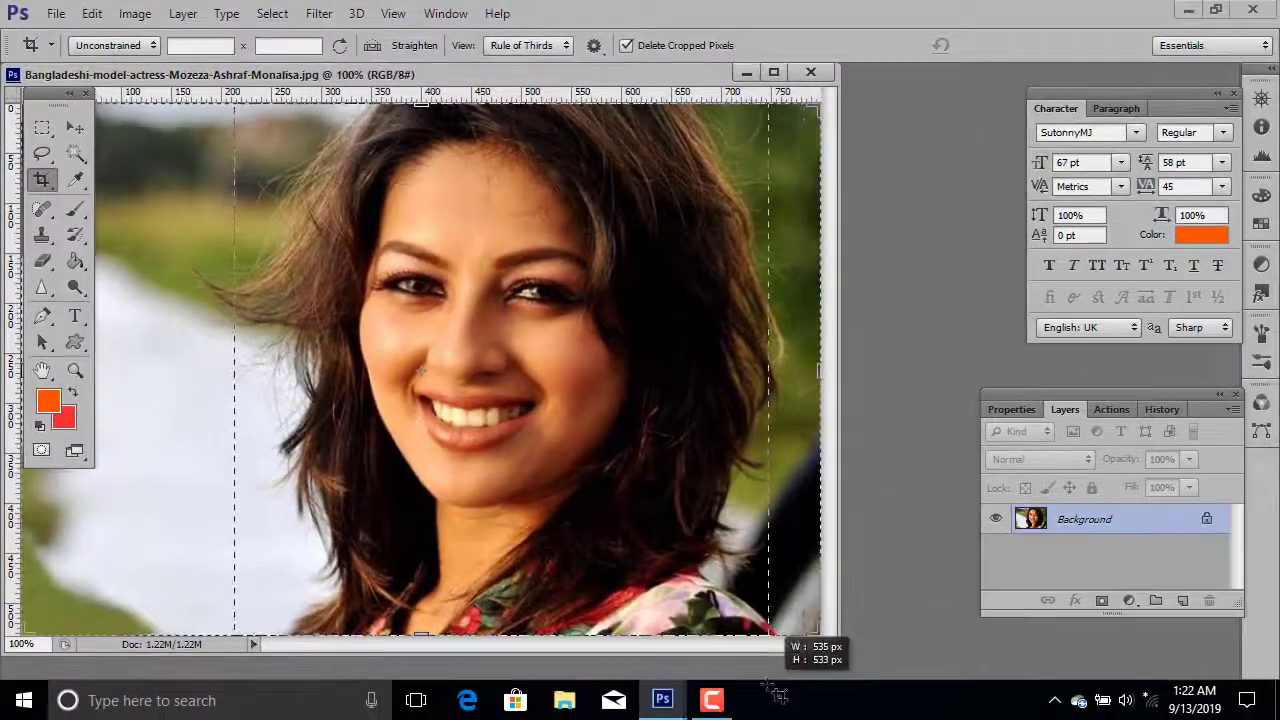
drag(825, 648, 822, 645)
click(1011, 49)
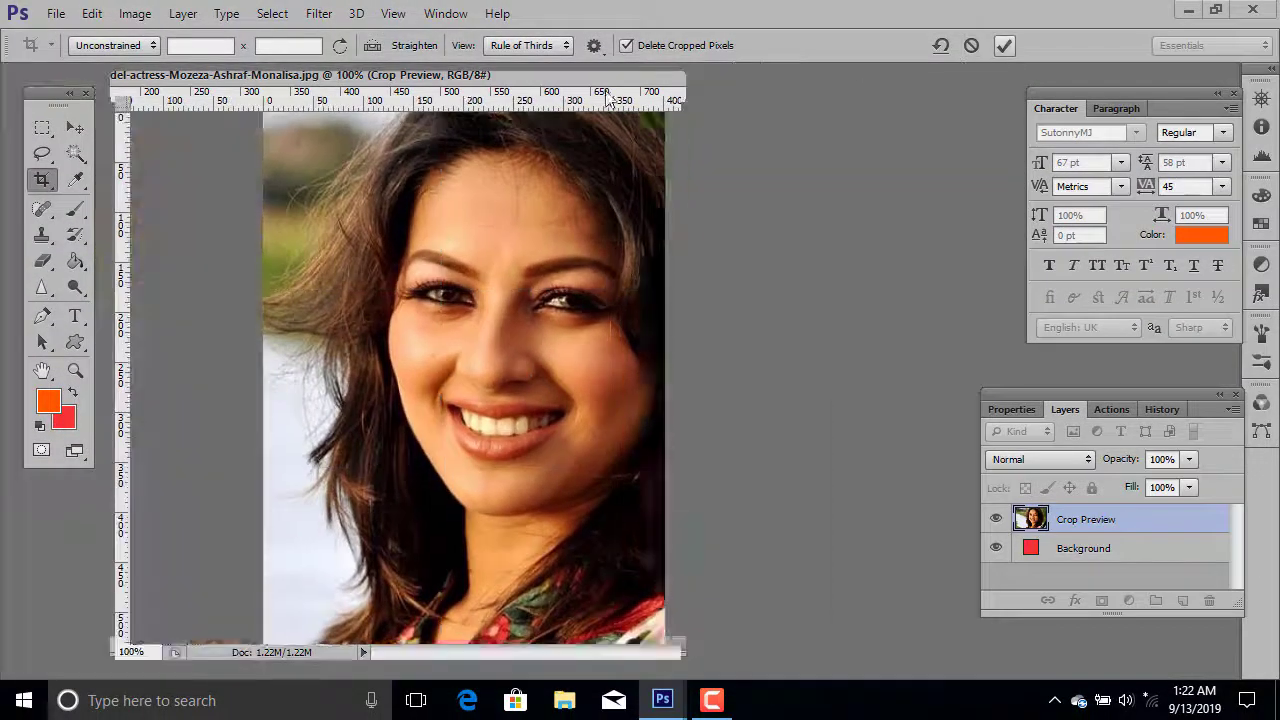
mouse_move(414, 84)
mouse_down()
mouse_move(625, 117)
mouse_move(545, 110)
mouse_up()
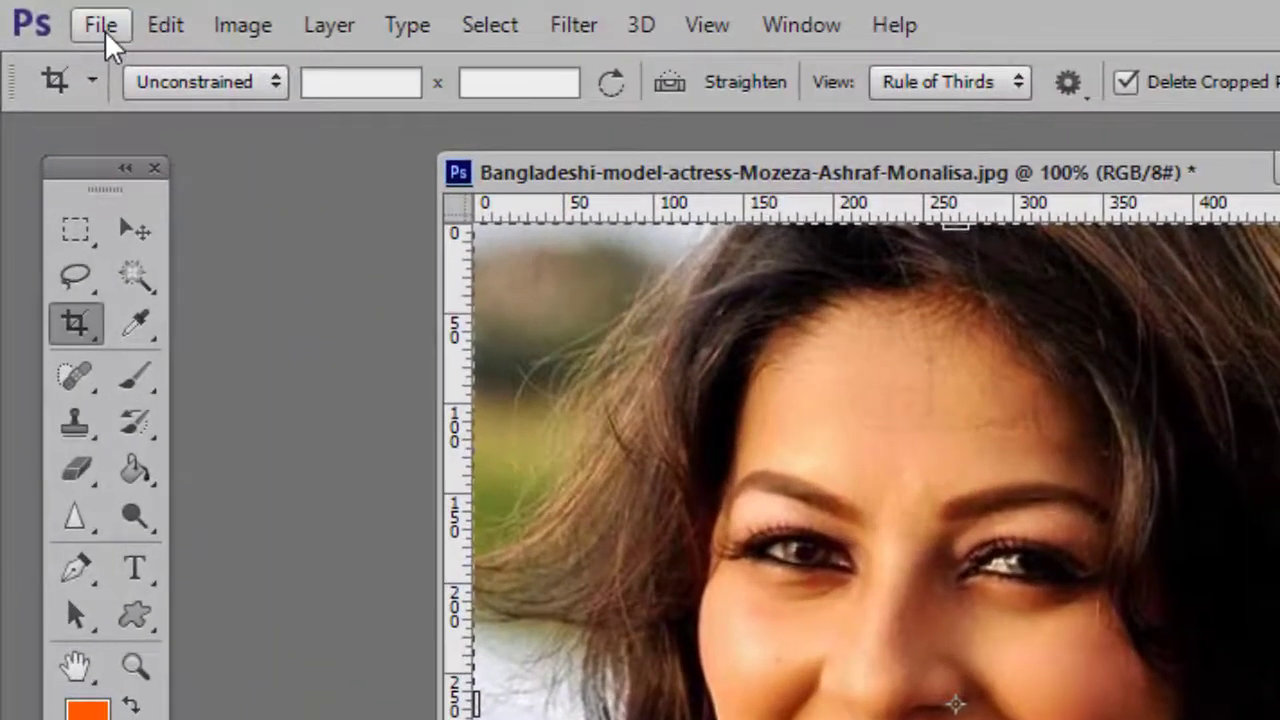
In Save As, target the Desktop folder and enter the file name 'a2z it'.
click(97, 24)
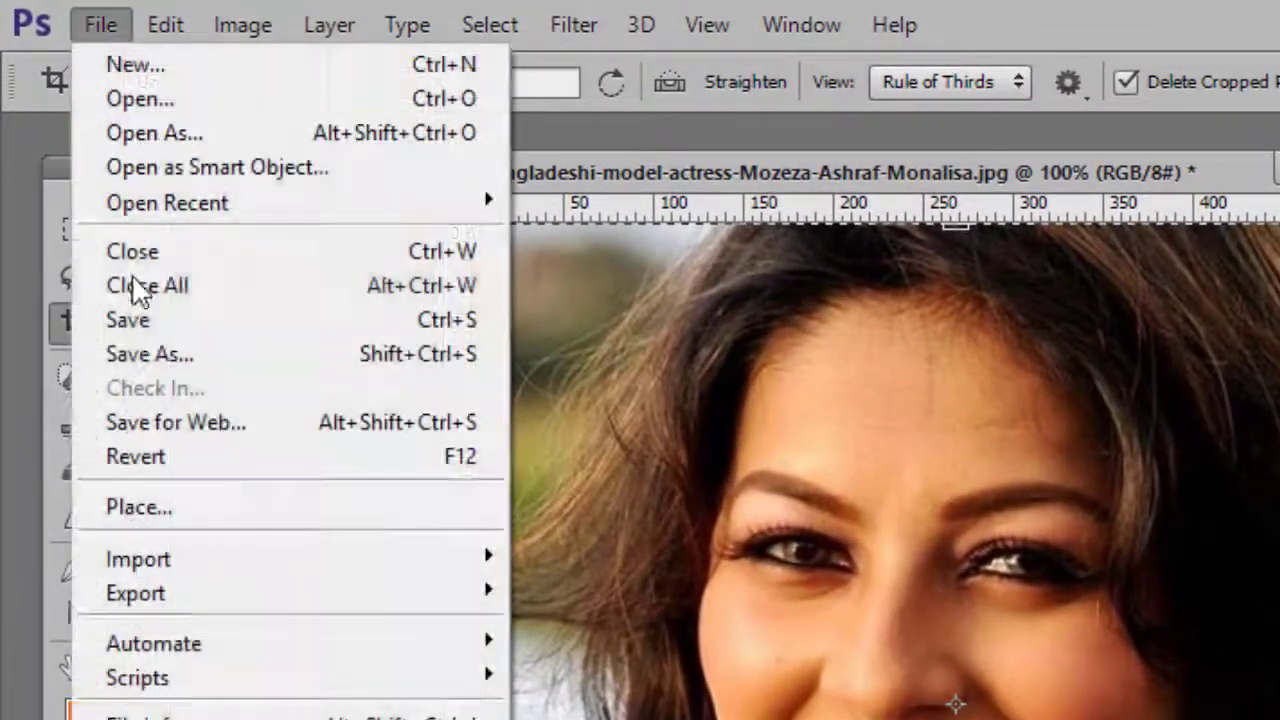
click(209, 353)
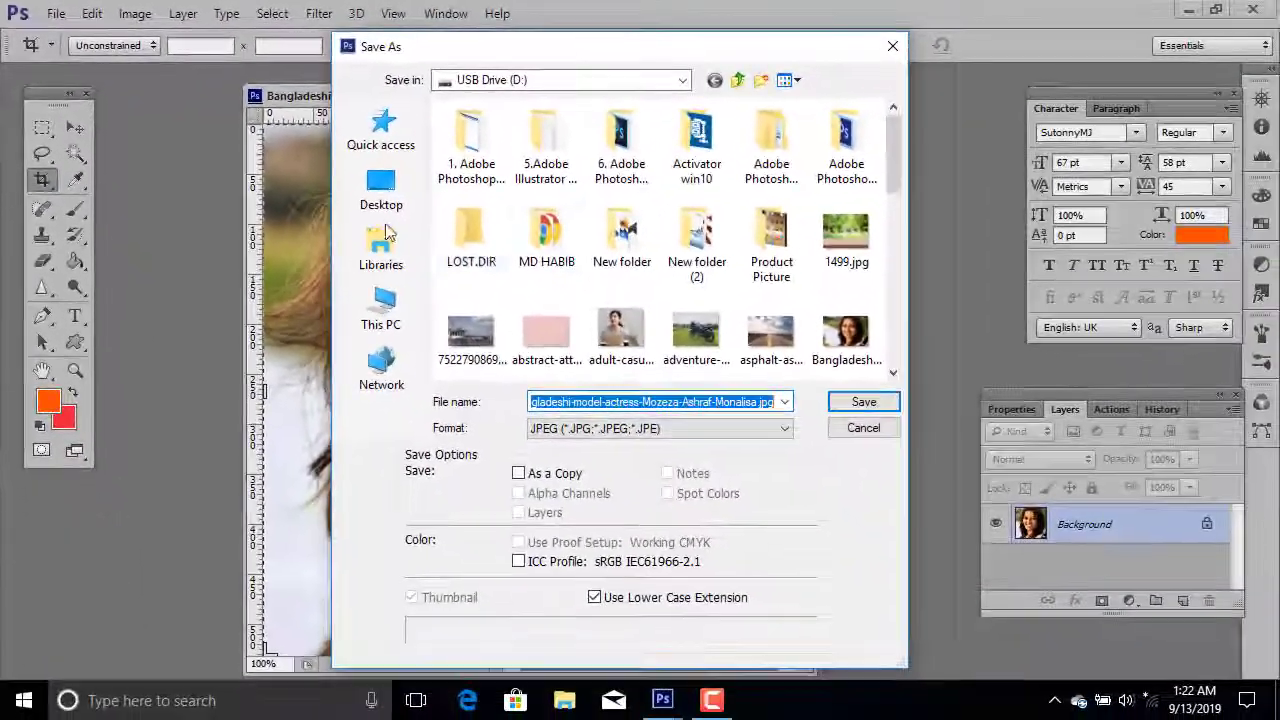
click(405, 192)
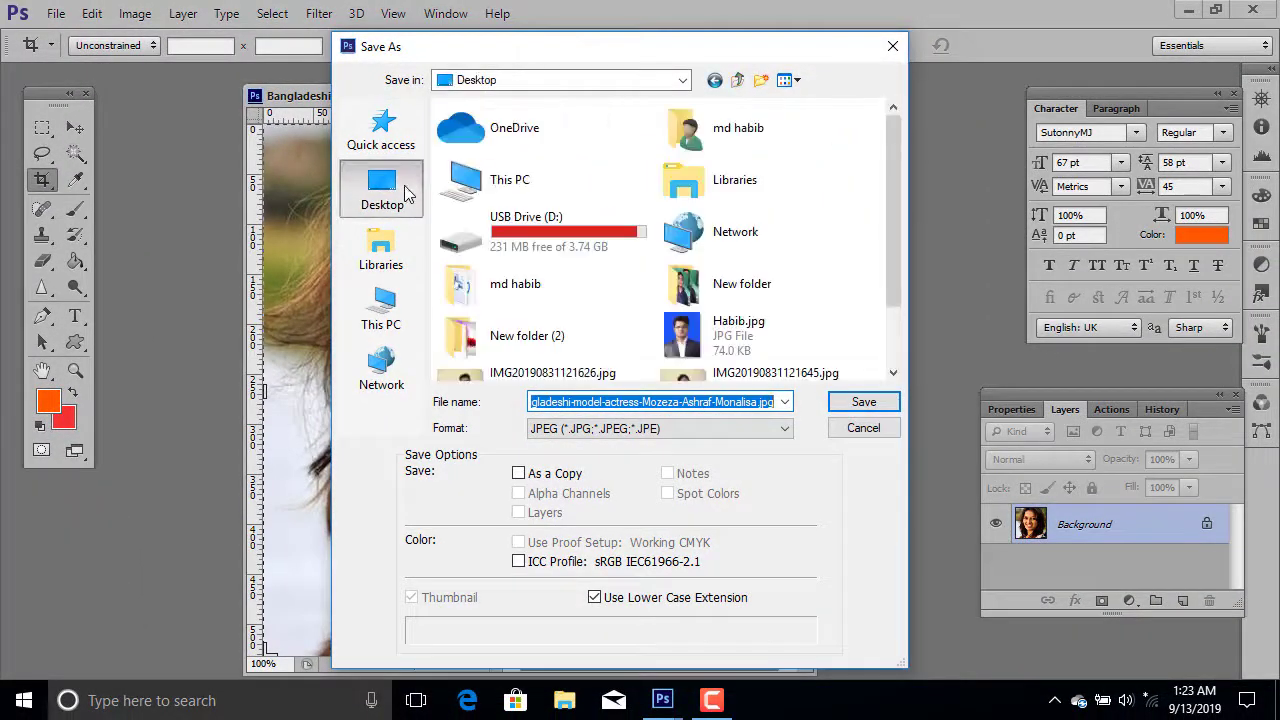
scroll(600, 284, down, 2)
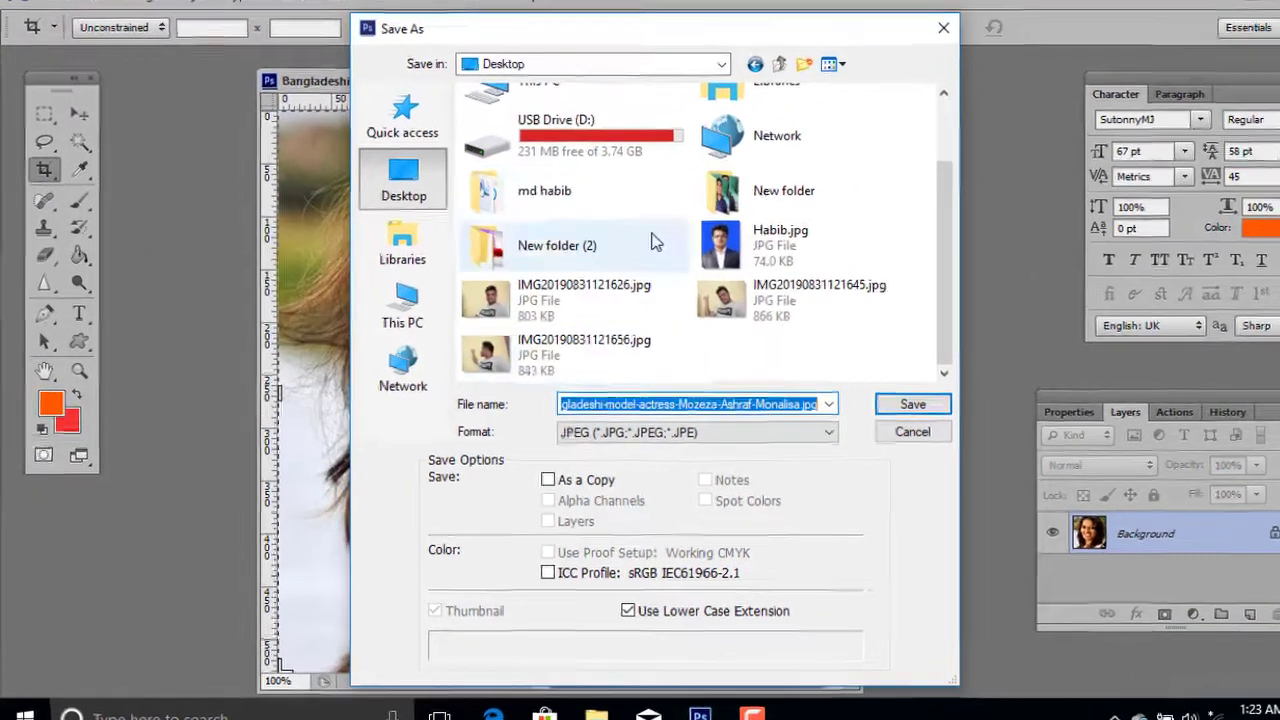
scroll(640, 200, up, 2)
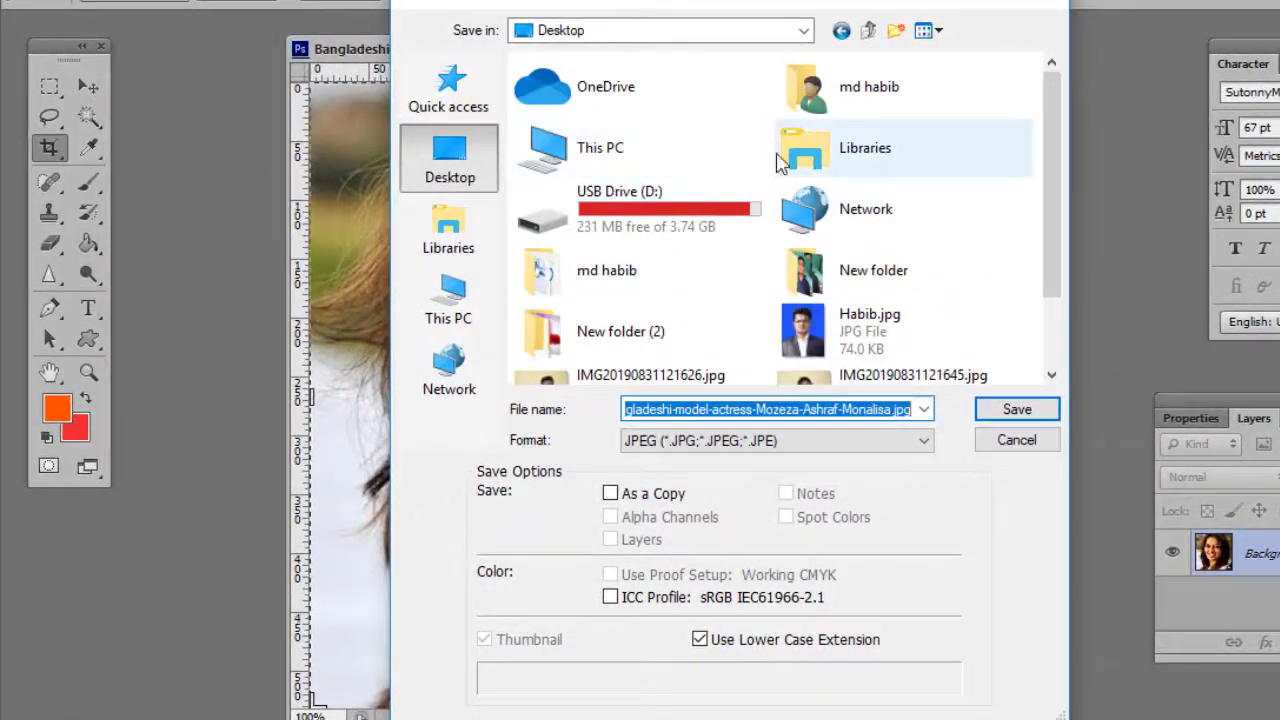
click(592, 172)
double_click(592, 172)
scroll(688, 246, down, 1)
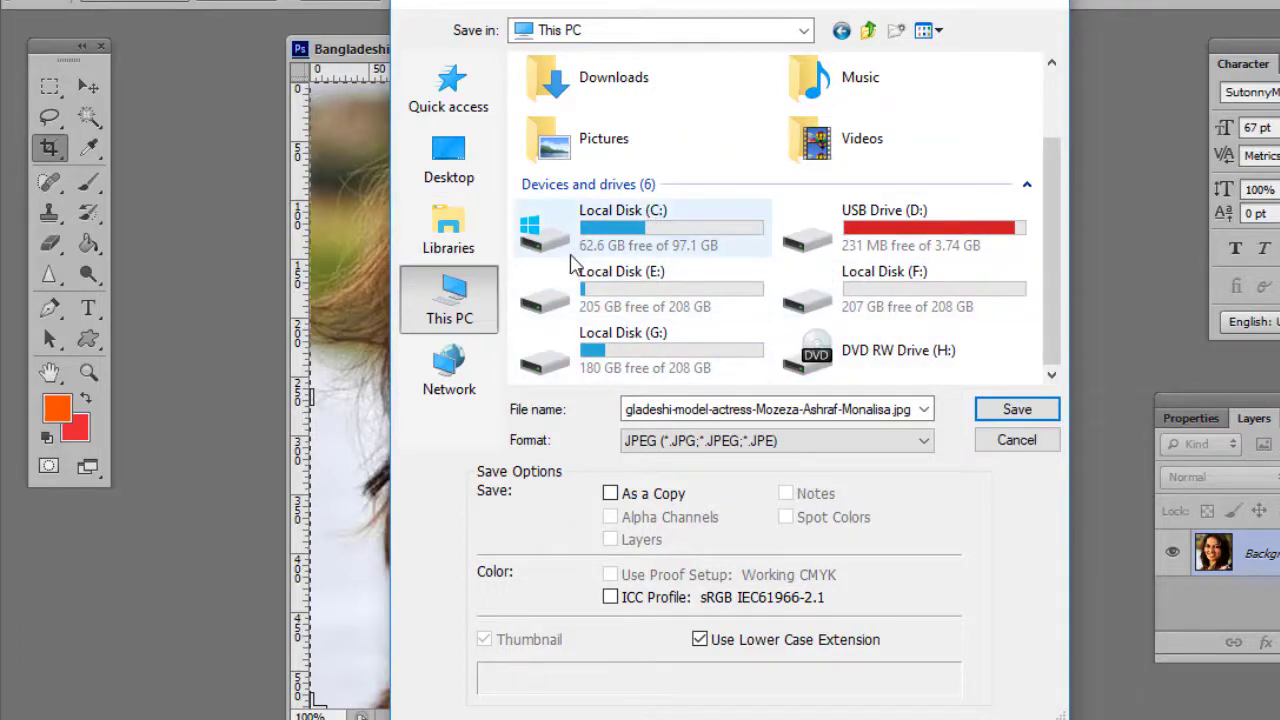
click(477, 165)
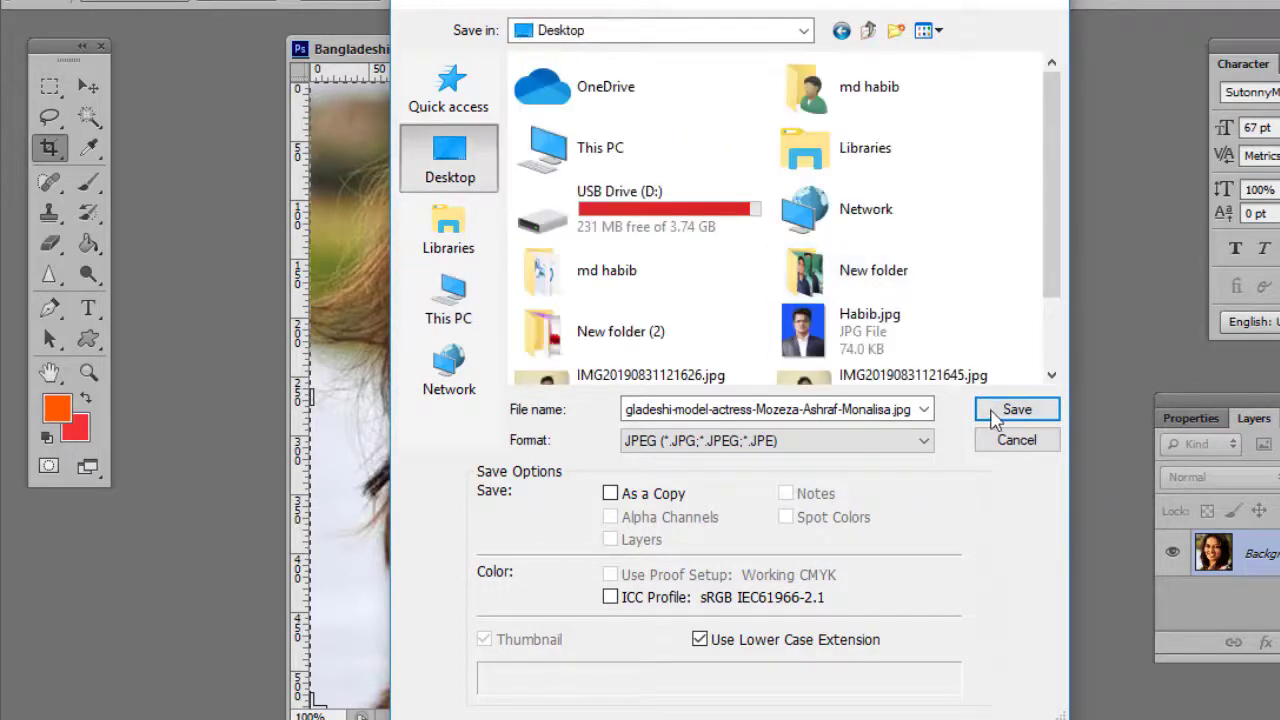
double_click(855, 410)
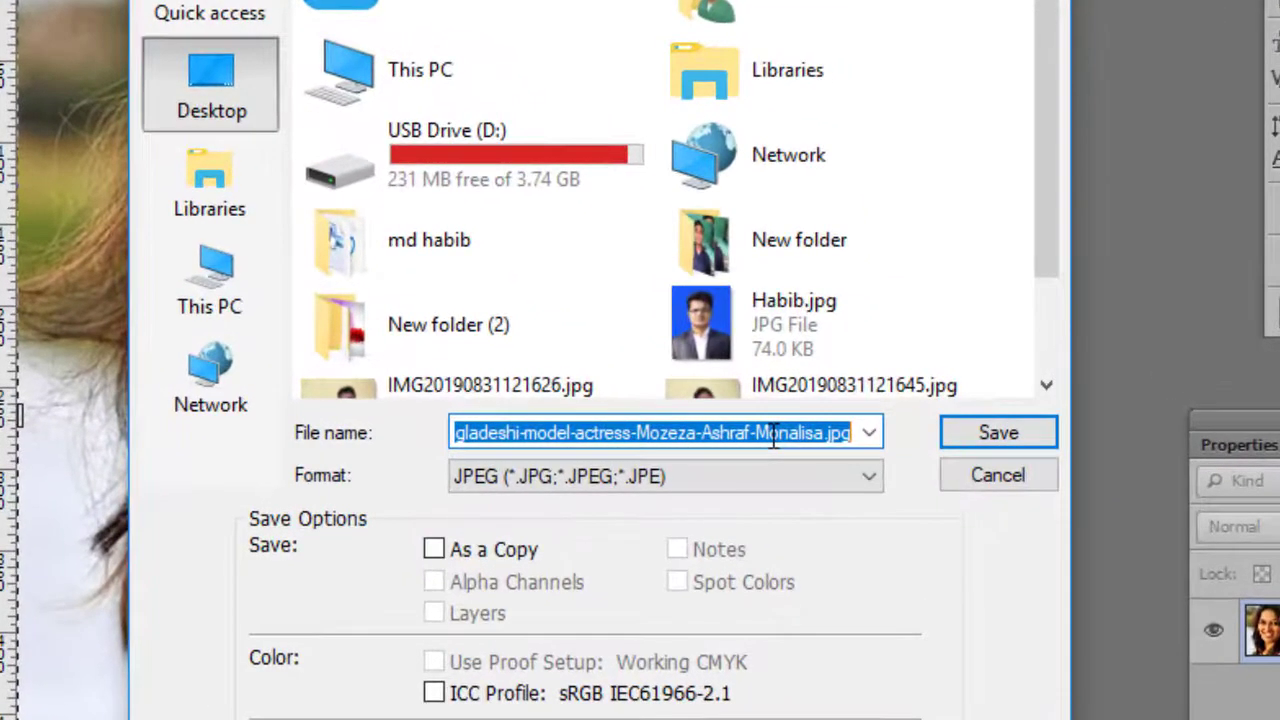
text(a2z it)
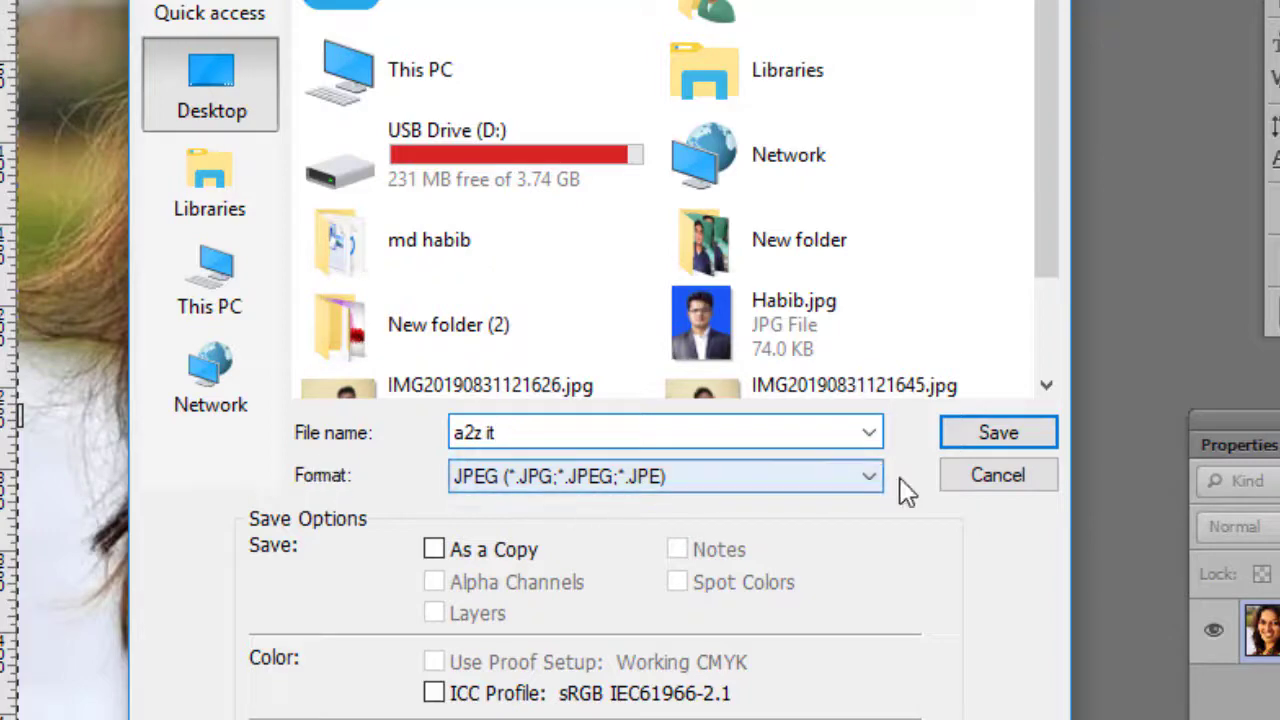
Save as JPEG a2z it.jpg, accepting Maximum quality 12 in JPEG Options.
click(872, 480)
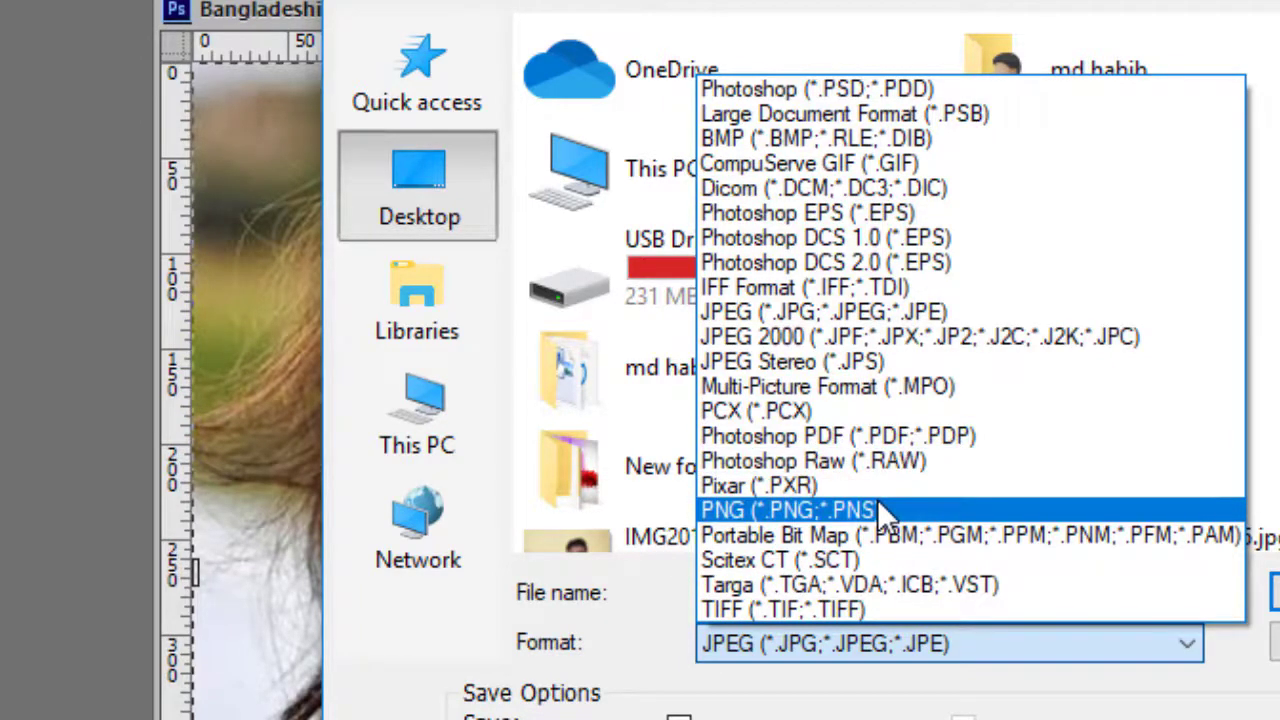
click(870, 314)
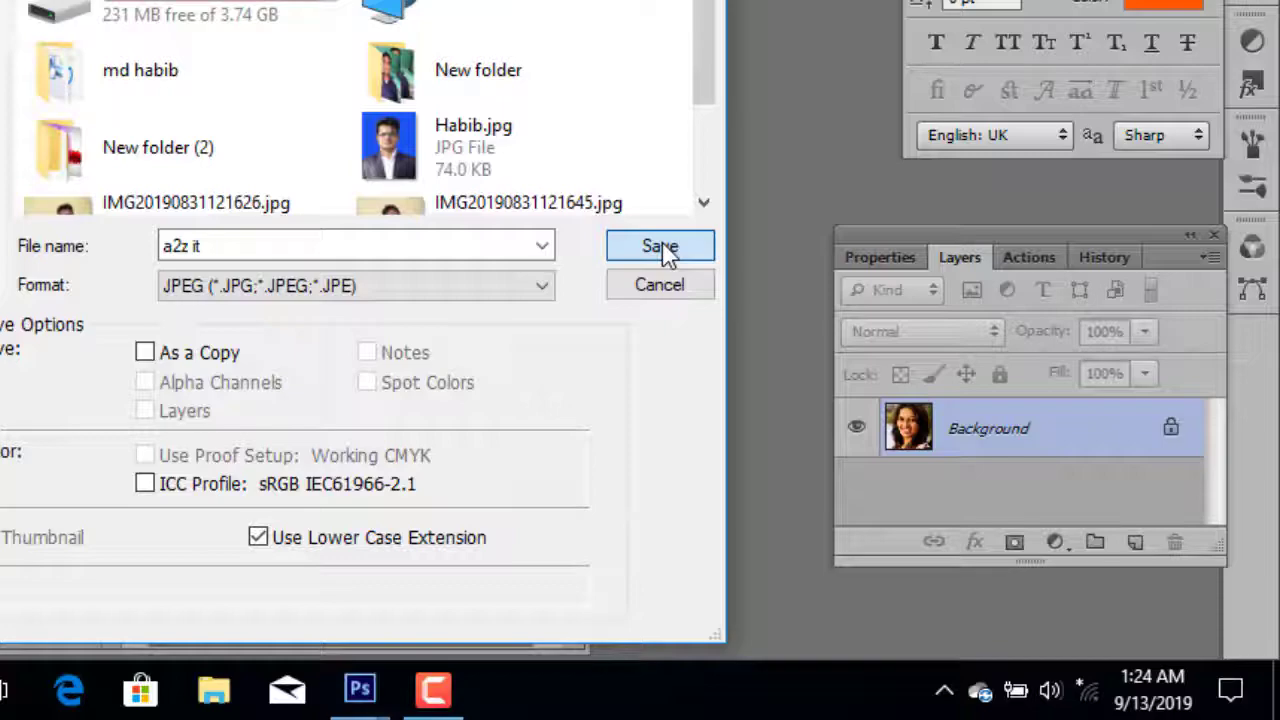
click(721, 275)
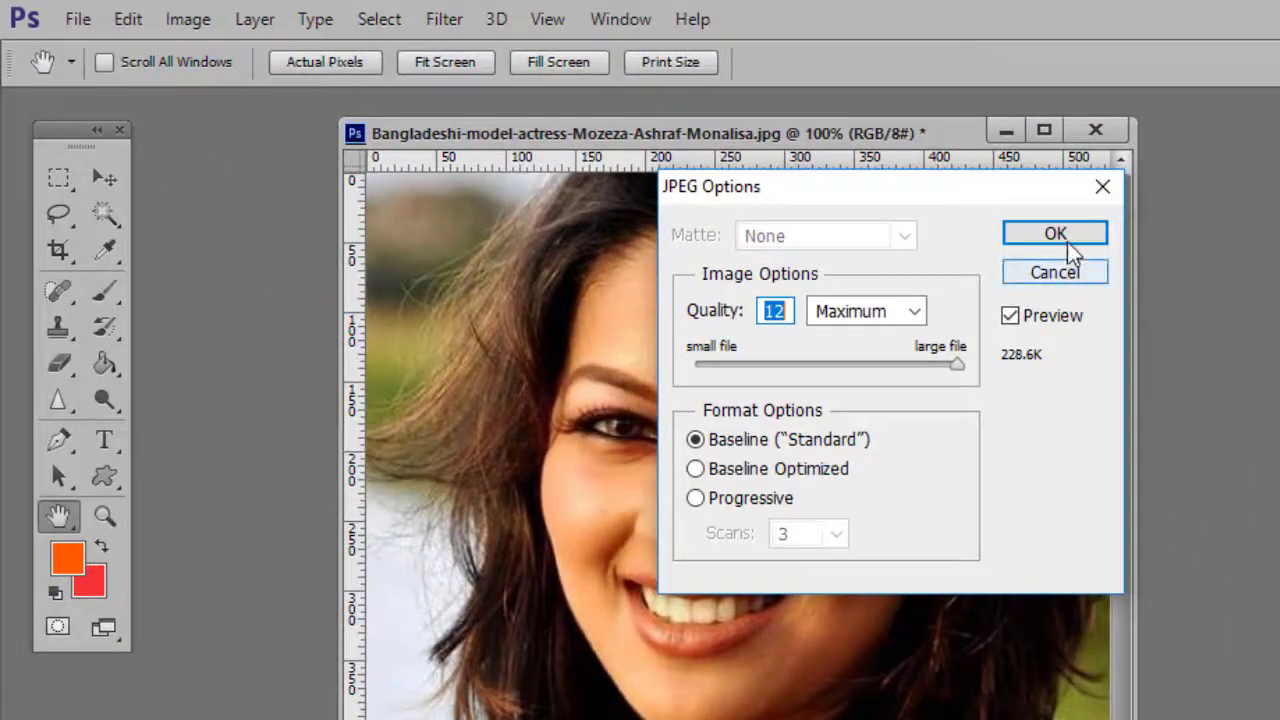
click(1067, 237)
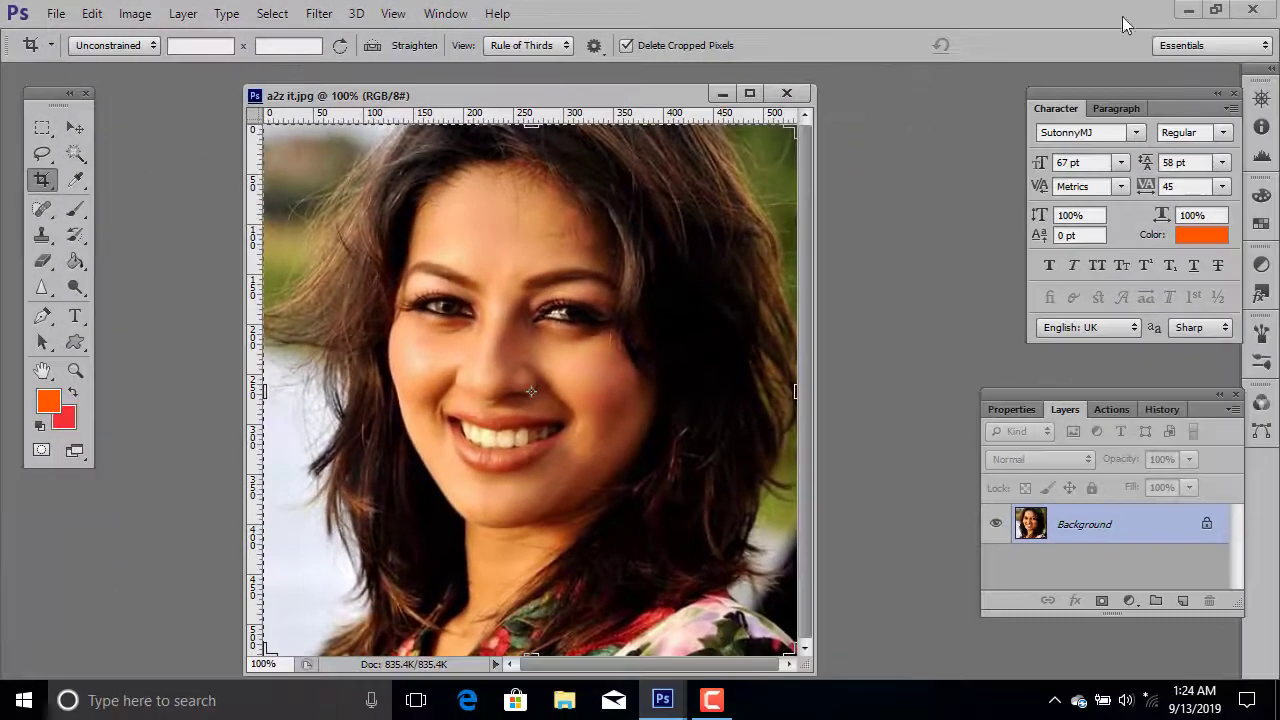
click(1189, 10)
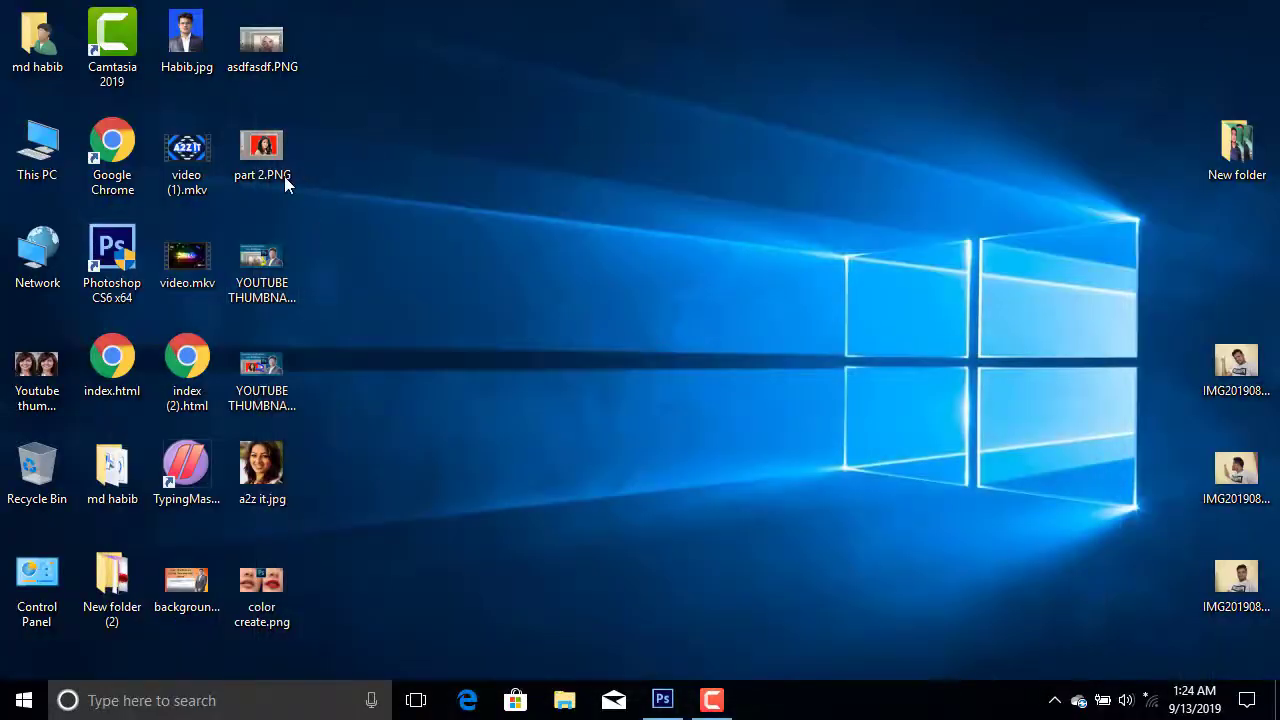
right_click(277, 490)
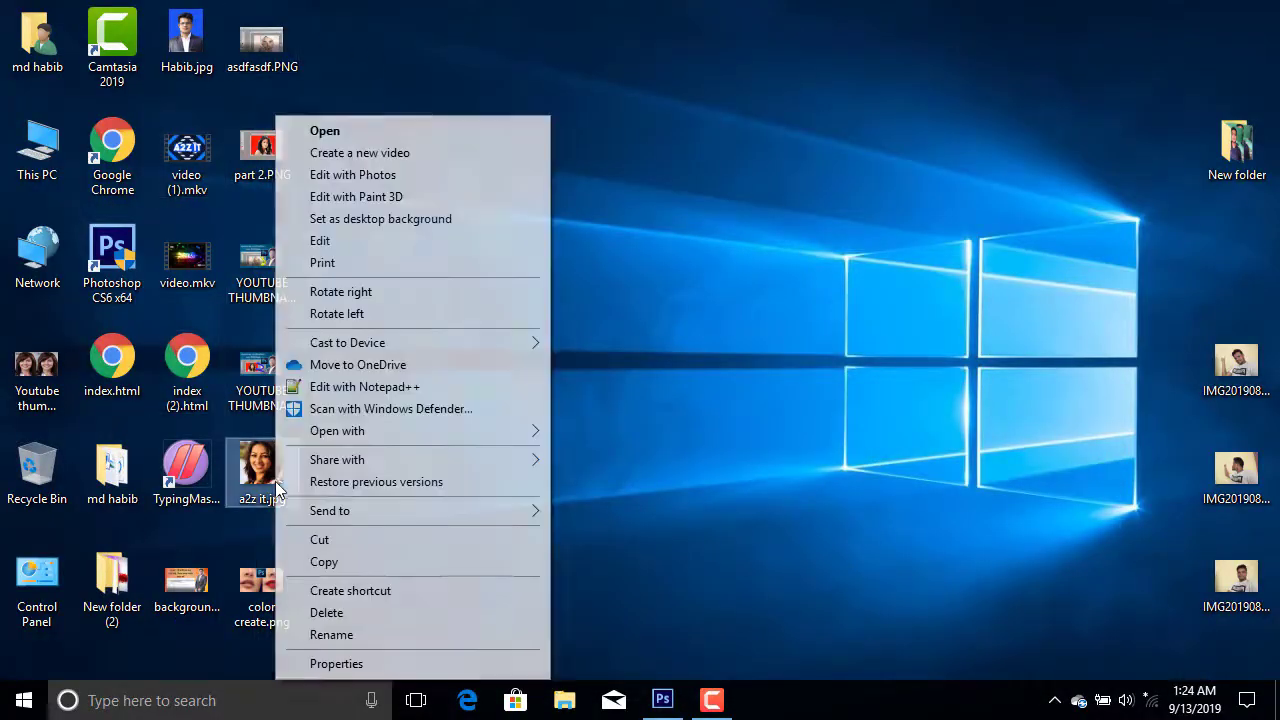
click(432, 131)
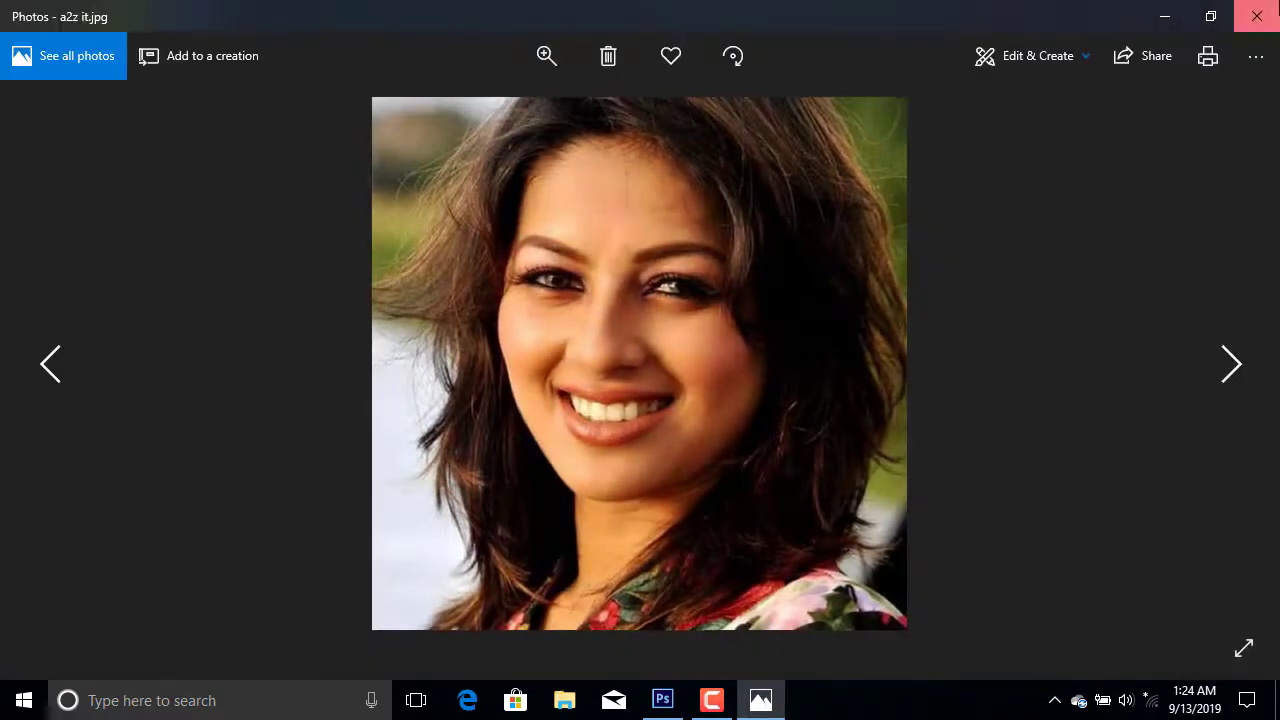
click(1257, 16)
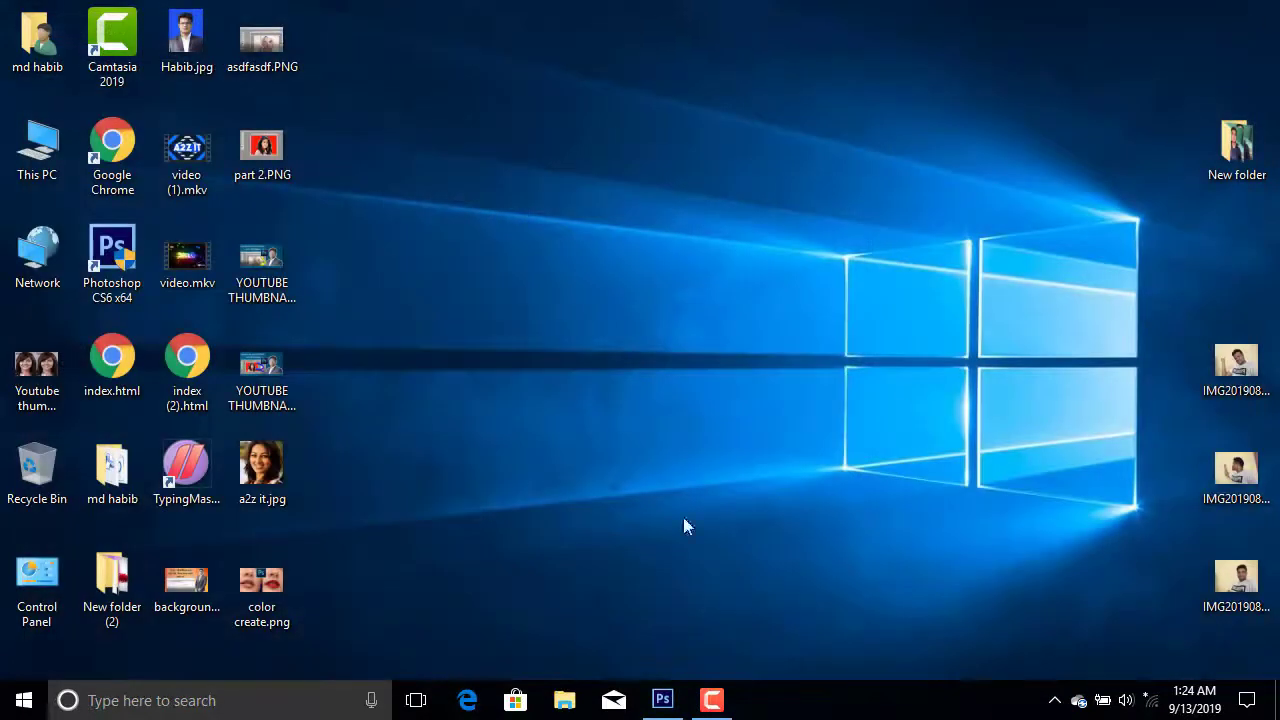
click(662, 700)
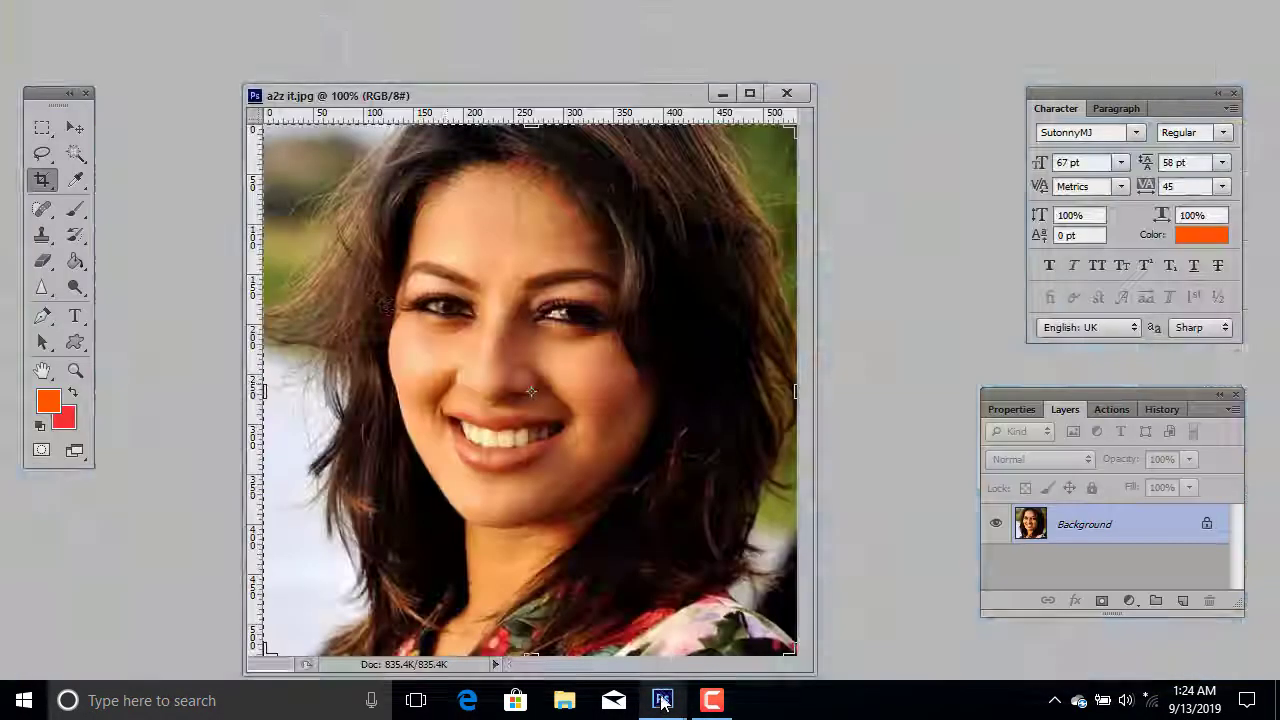
Place Habib.jpg onto the portrait and move it lower over the face.
click(56, 13)
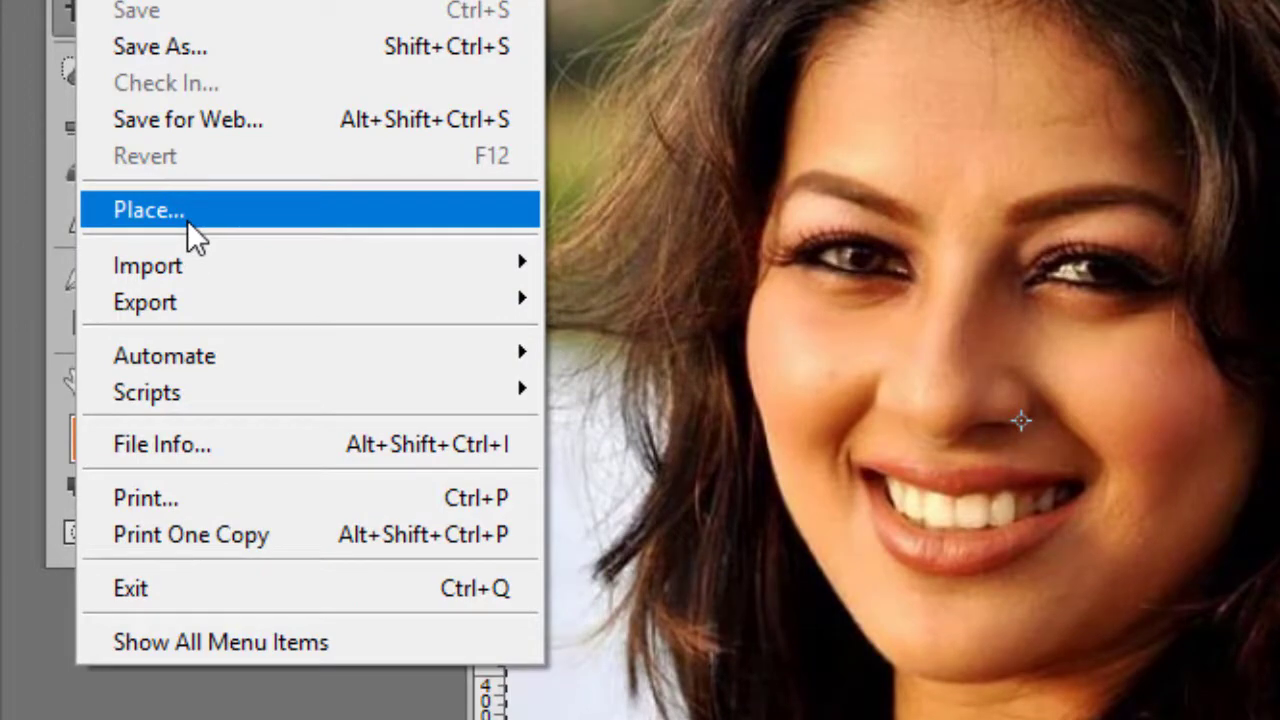
click(470, 215)
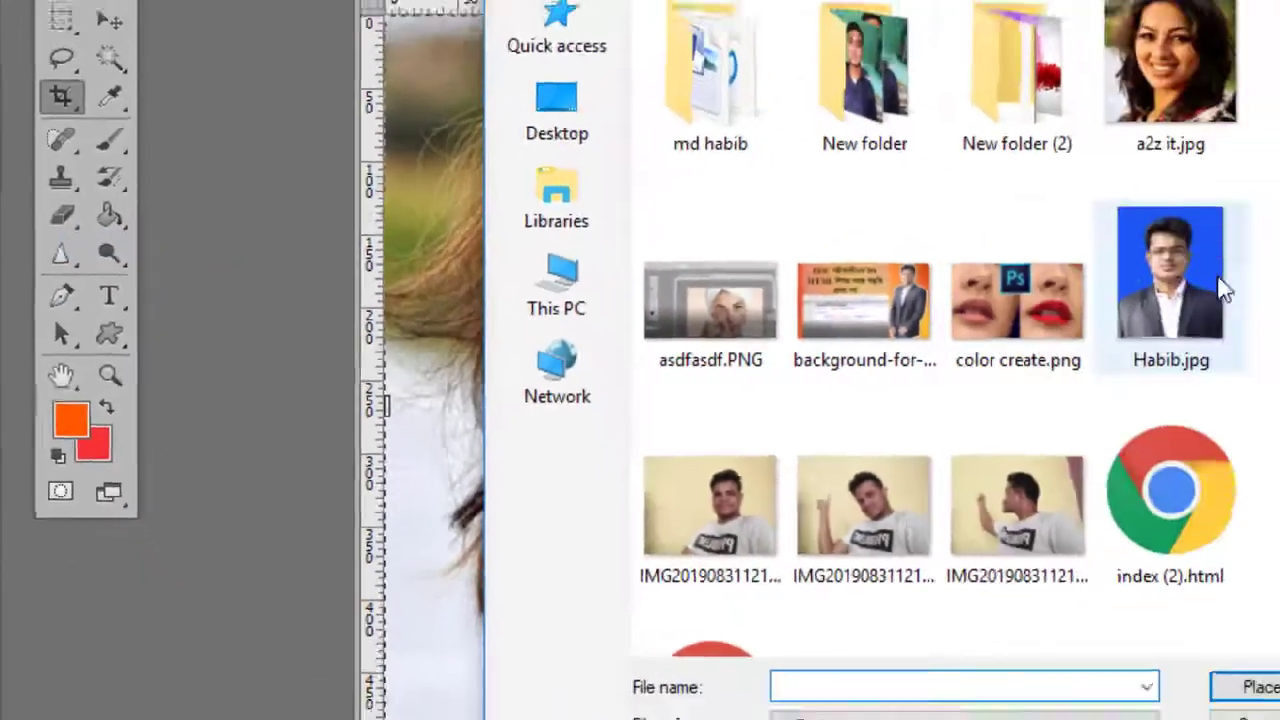
click(815, 300)
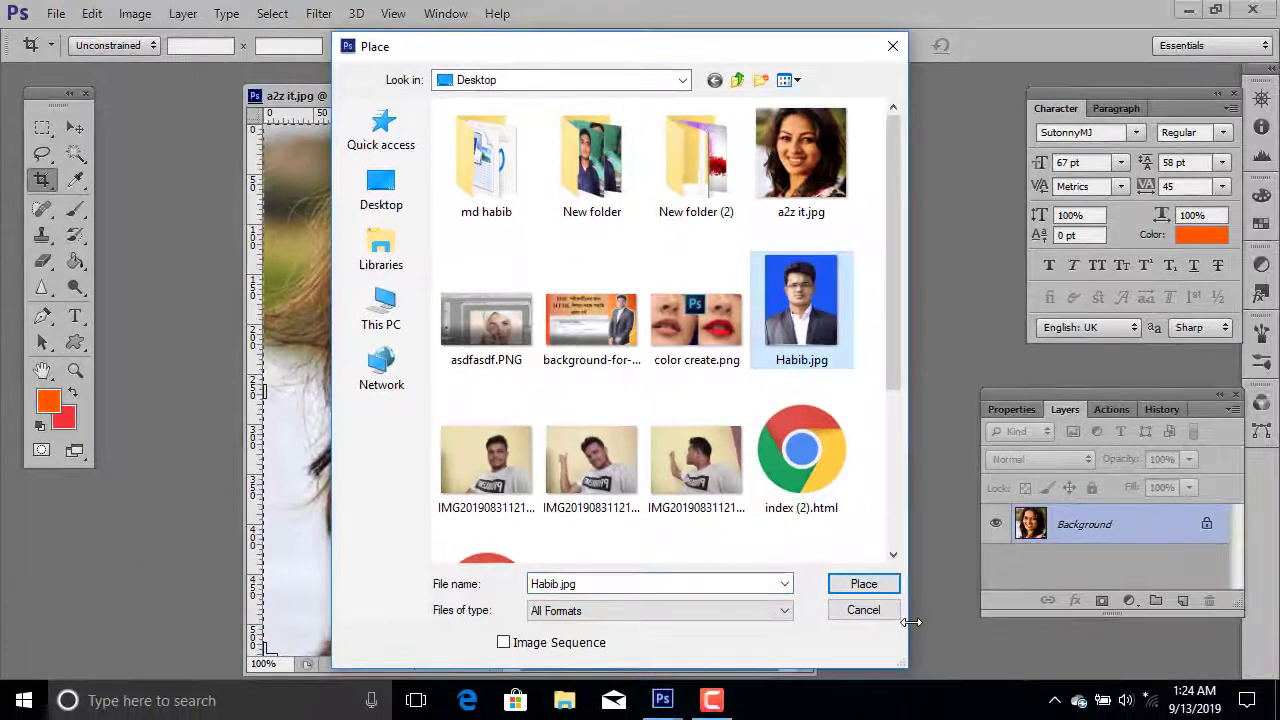
click(863, 584)
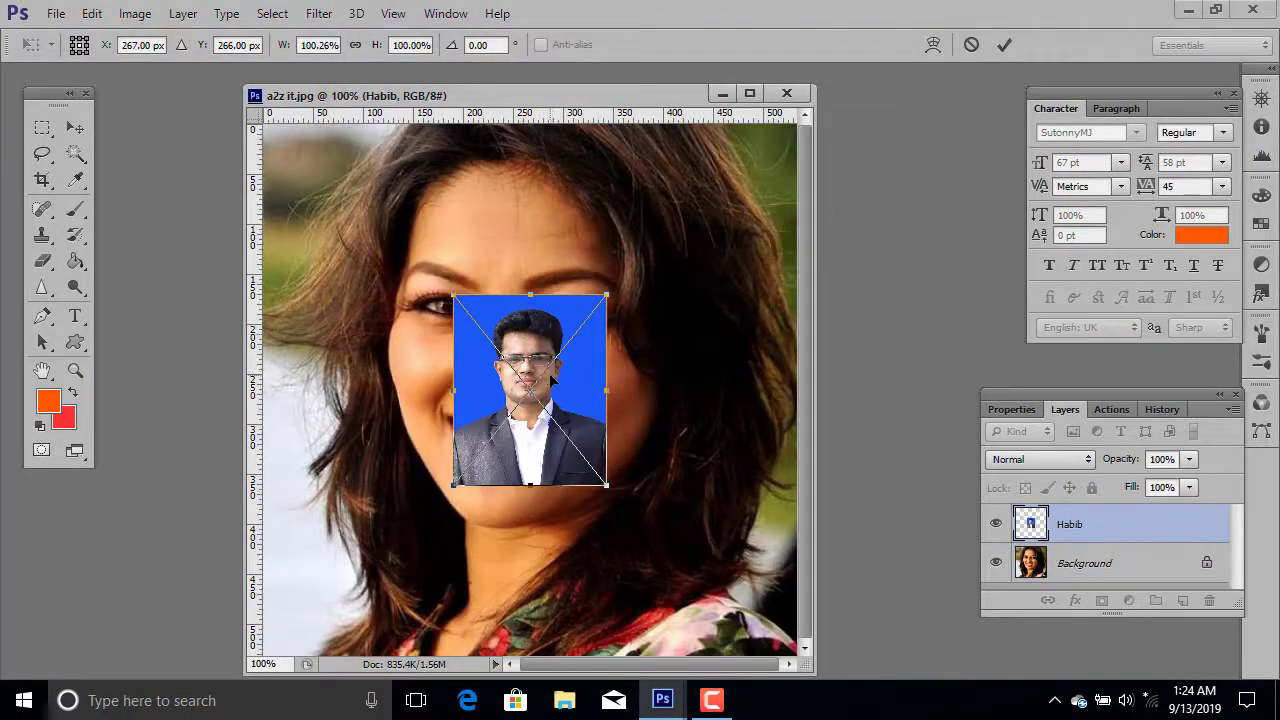
click(75, 127)
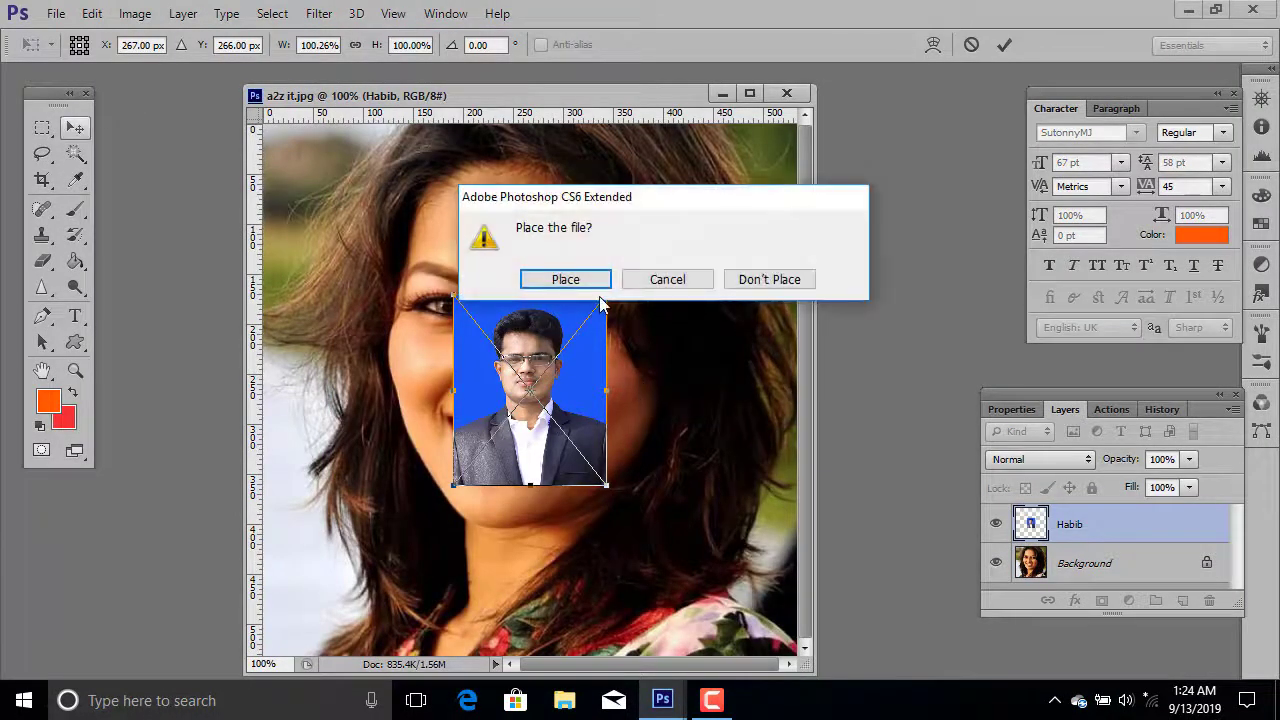
click(565, 279)
mouse_move(499, 436)
mouse_down()
mouse_move(510, 405)
mouse_move(478, 414)
mouse_move(499, 487)
mouse_move(448, 488)
mouse_up()
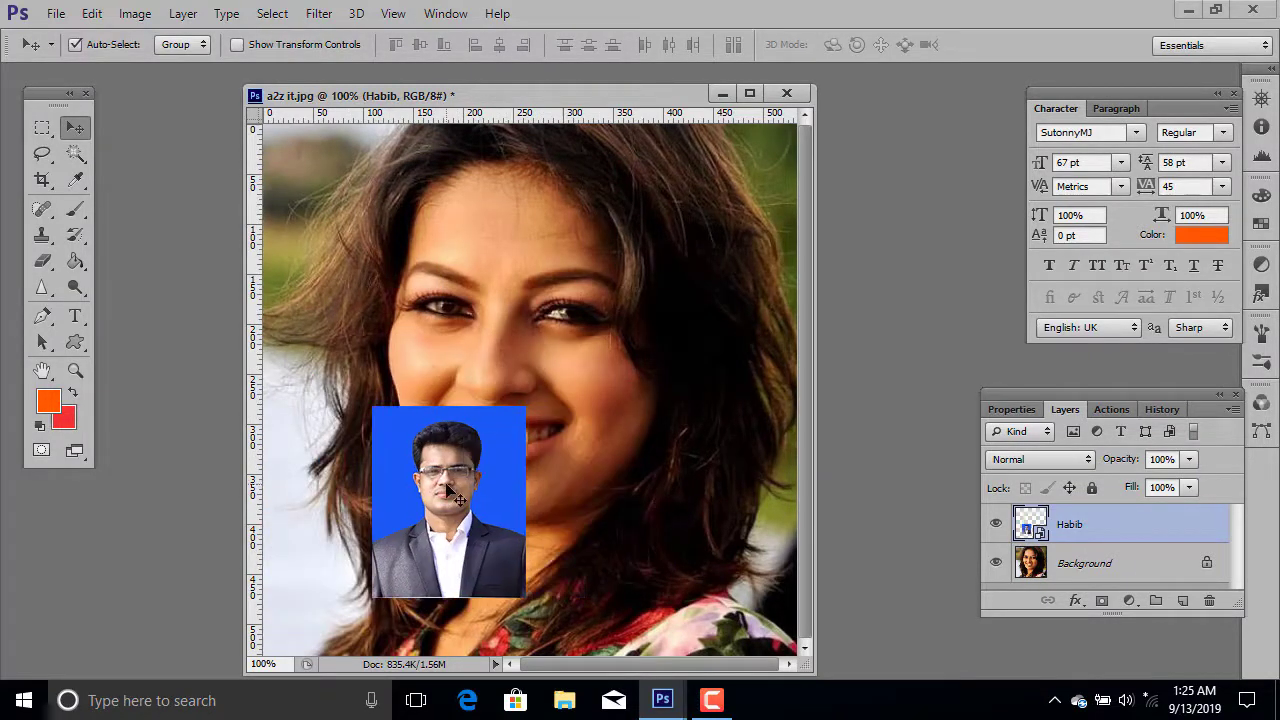
Scale the Habib layer to about 187% and shift it upward.
key(ctrl+t)
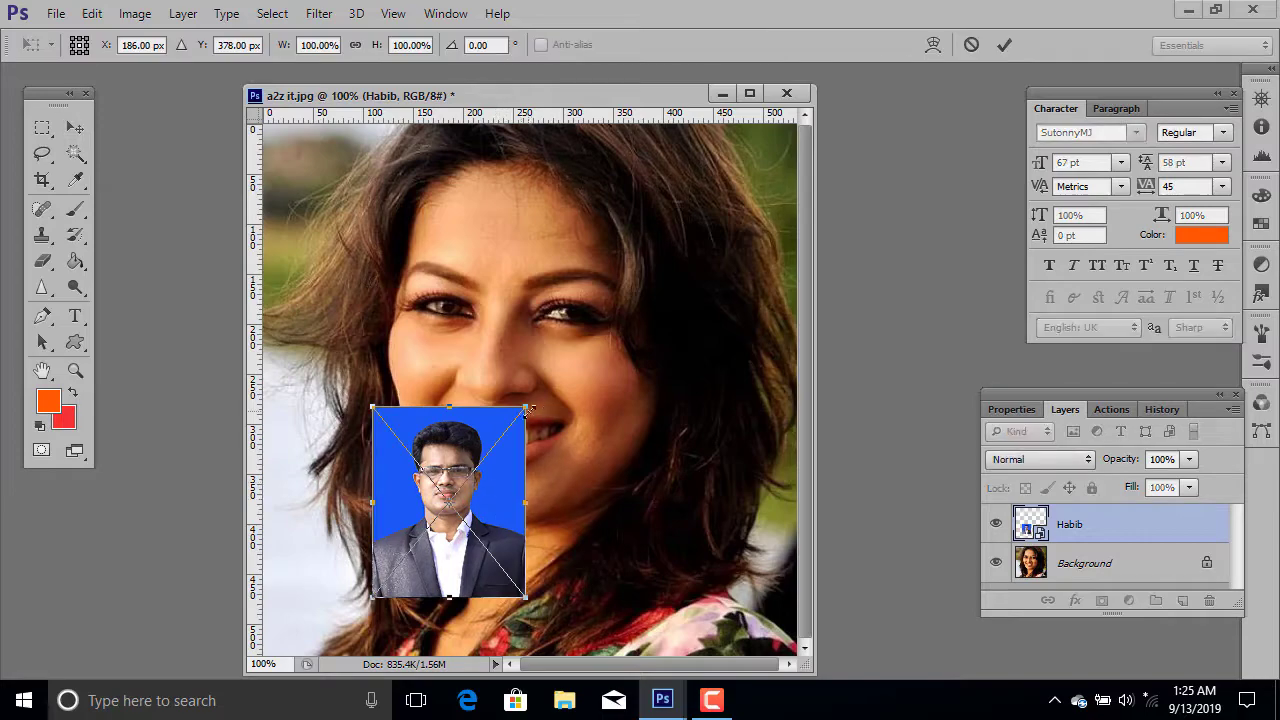
drag(522, 408, 594, 320)
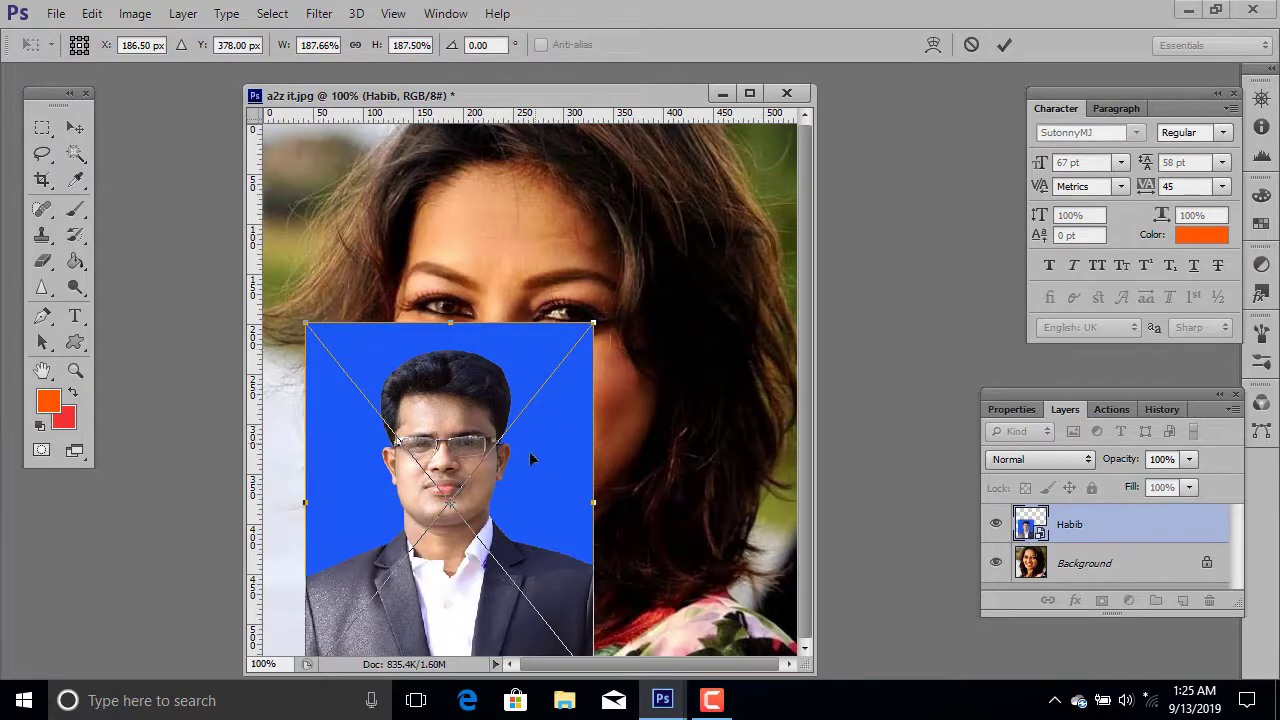
mouse_move(519, 467)
mouse_down()
mouse_move(577, 328)
mouse_move(509, 409)
mouse_move(519, 385)
mouse_up()
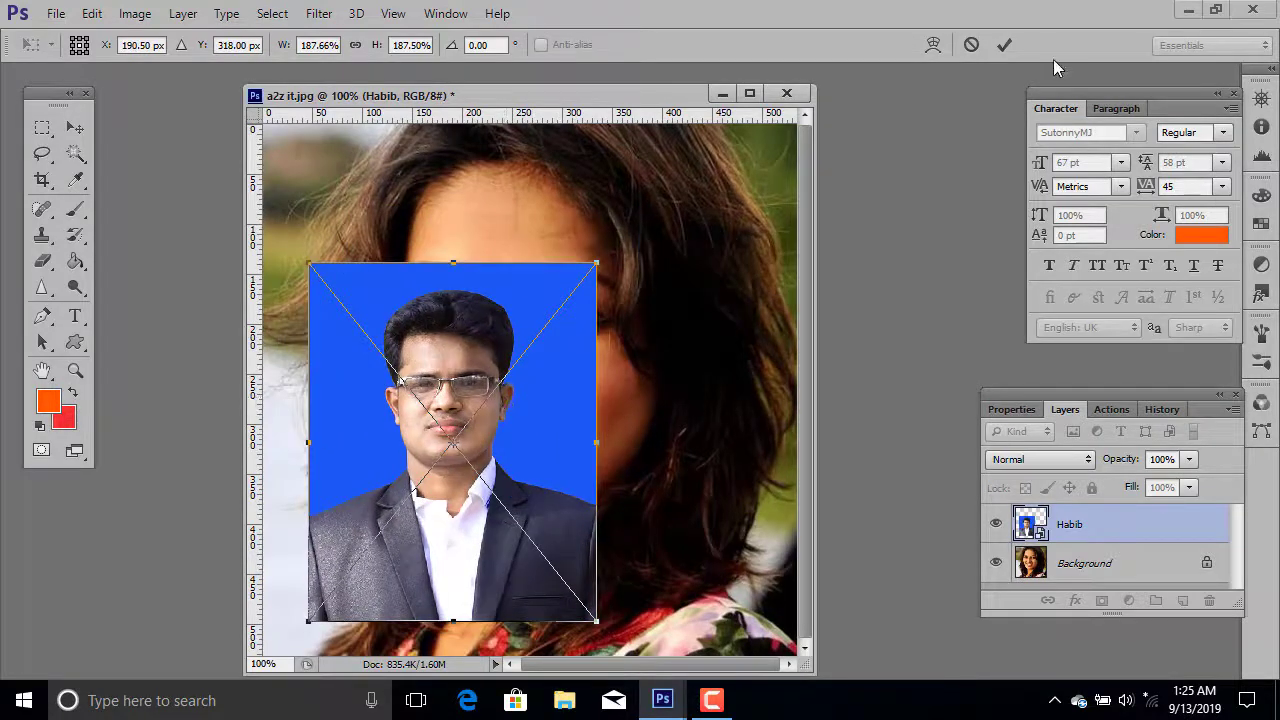
click(1004, 45)
Magic Wand the Habib photo's blue background, try deleting it, and dismiss the smart object error.
click(75, 153)
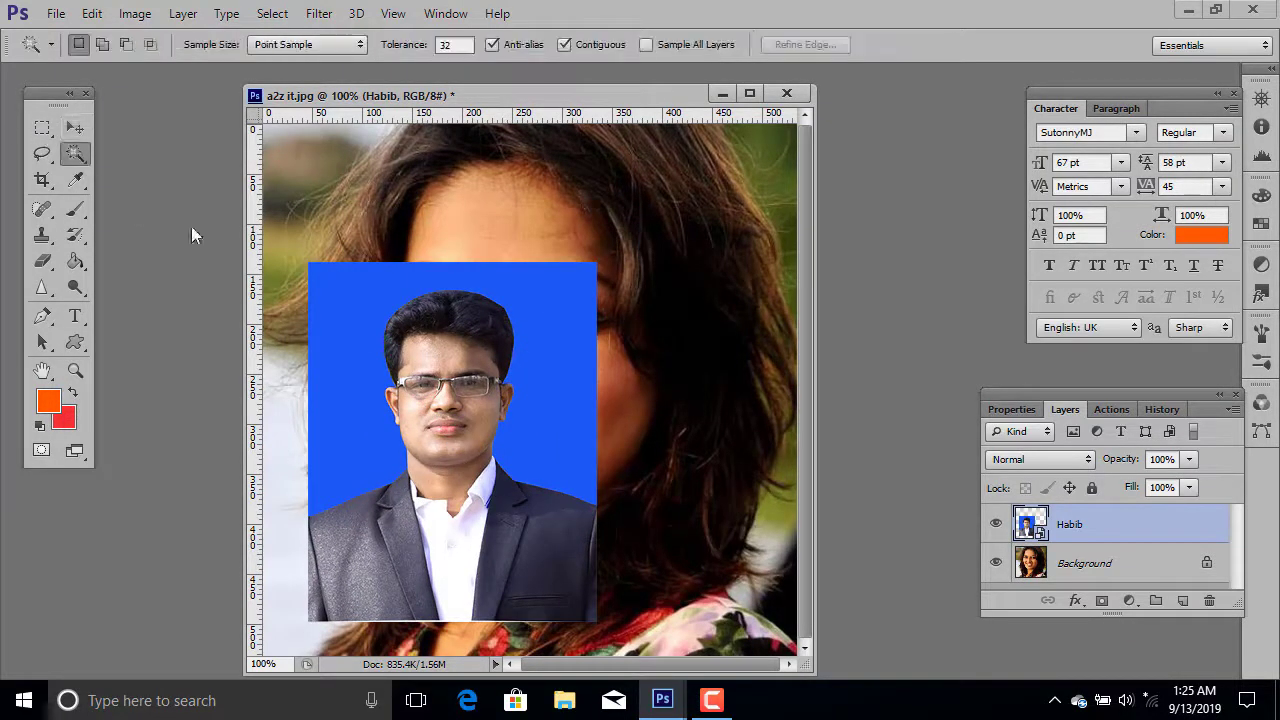
click(345, 300)
key(Delete)
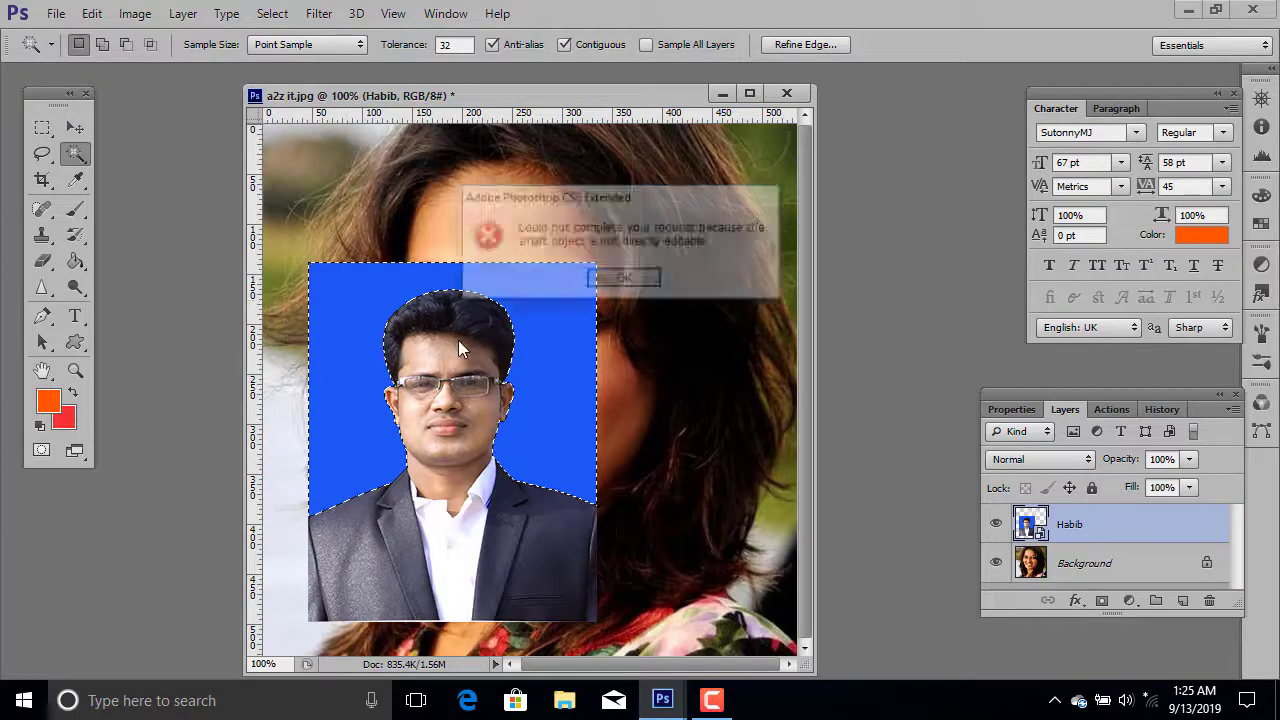
click(640, 281)
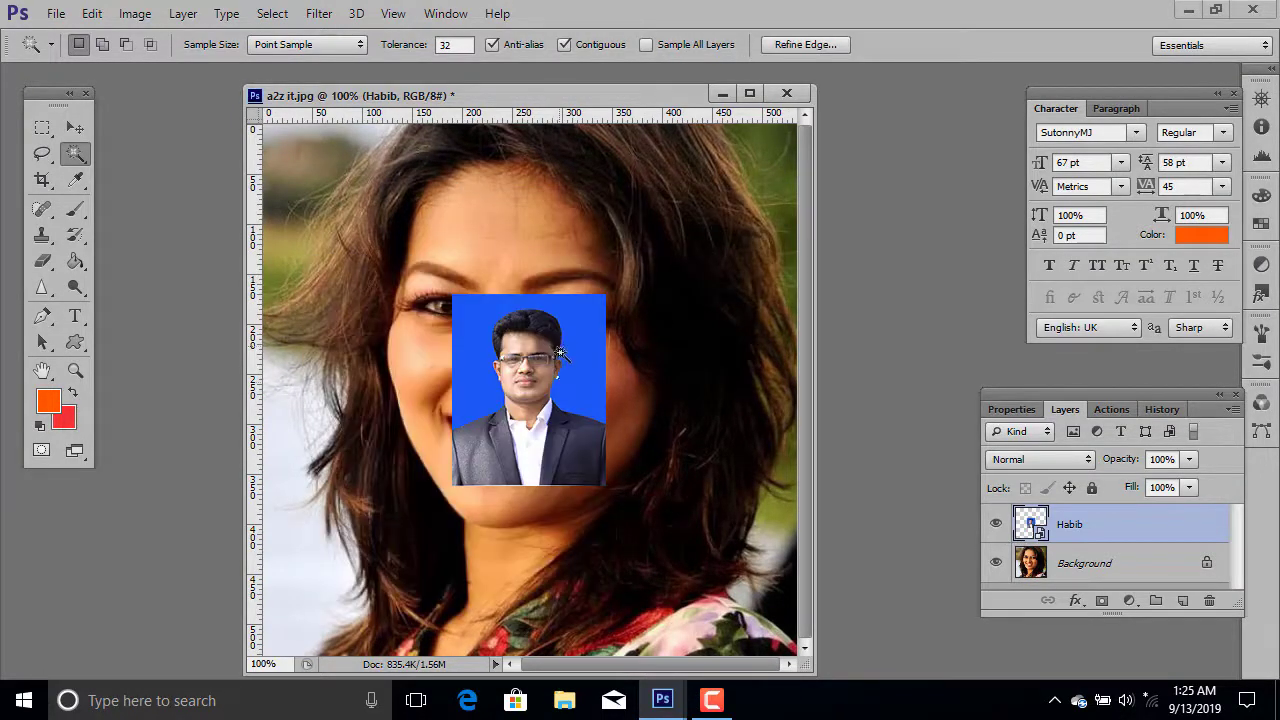
Close a2z it.jpg without saving the placed photo.
click(786, 93)
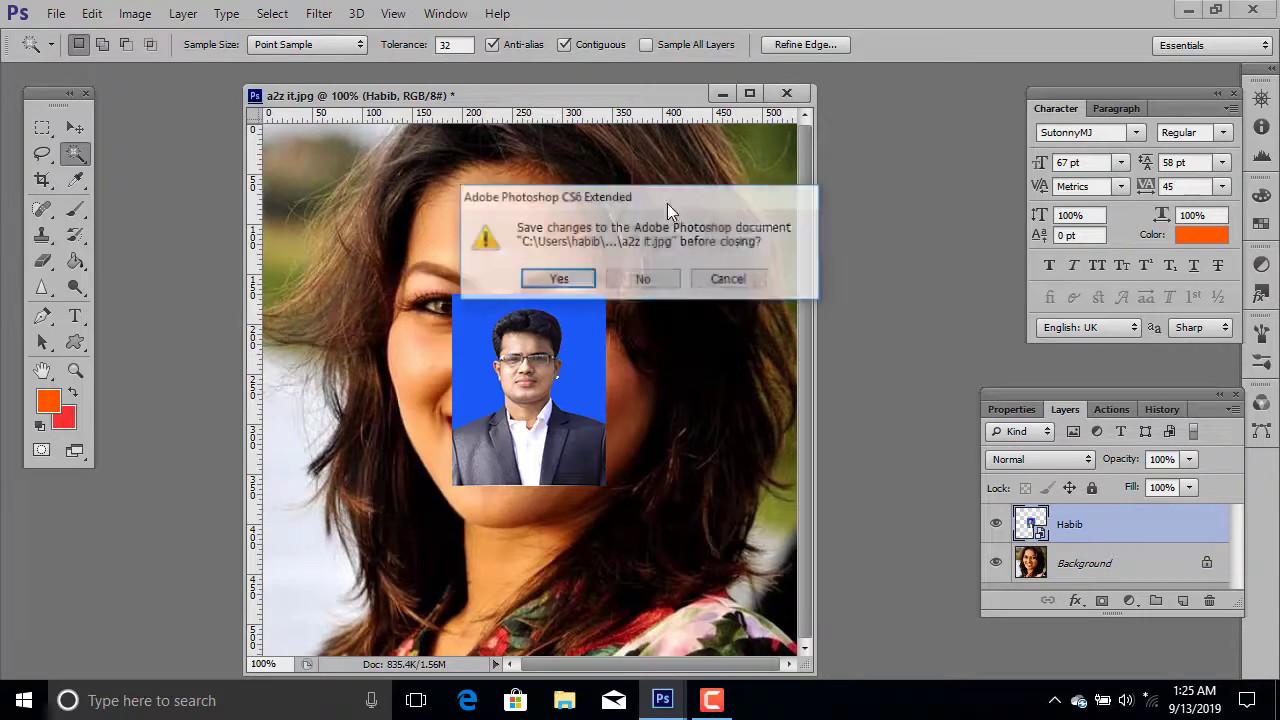
click(646, 280)
click(52, 14)
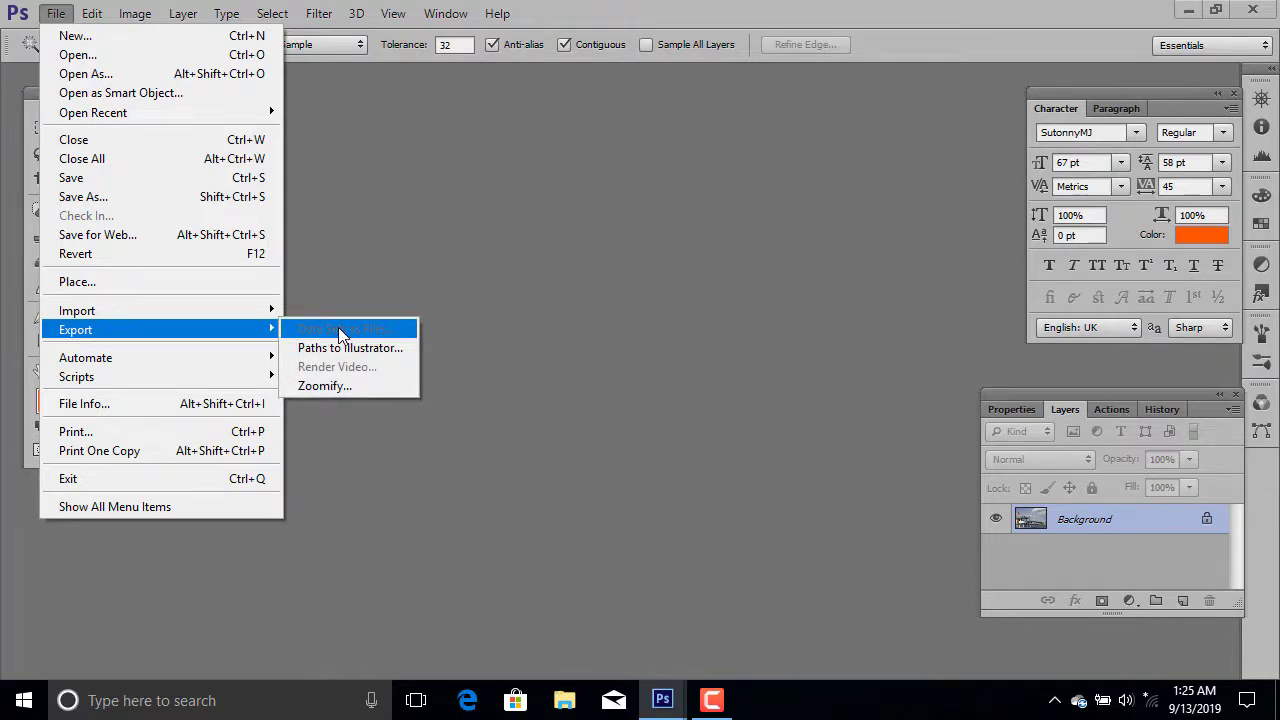
Reopen a2z it.jpg from the Desktop and shift its image window to the right.
click(90, 13)
click(54, 13)
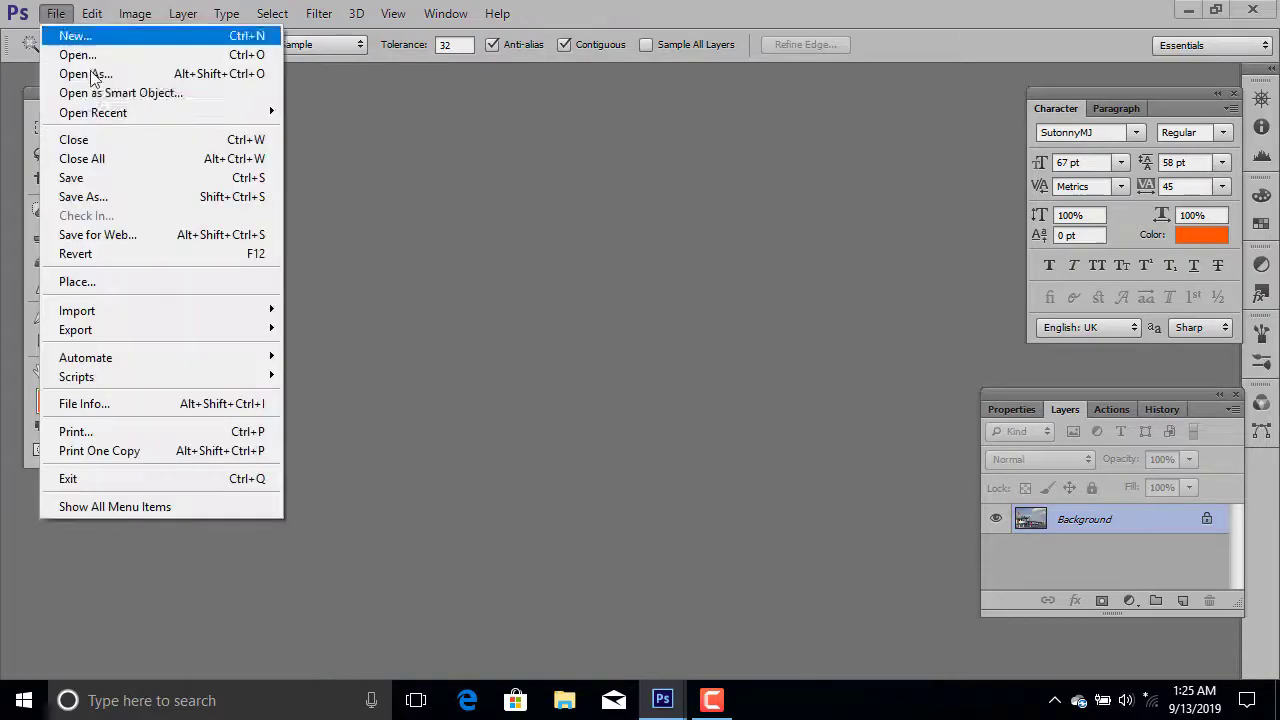
click(102, 58)
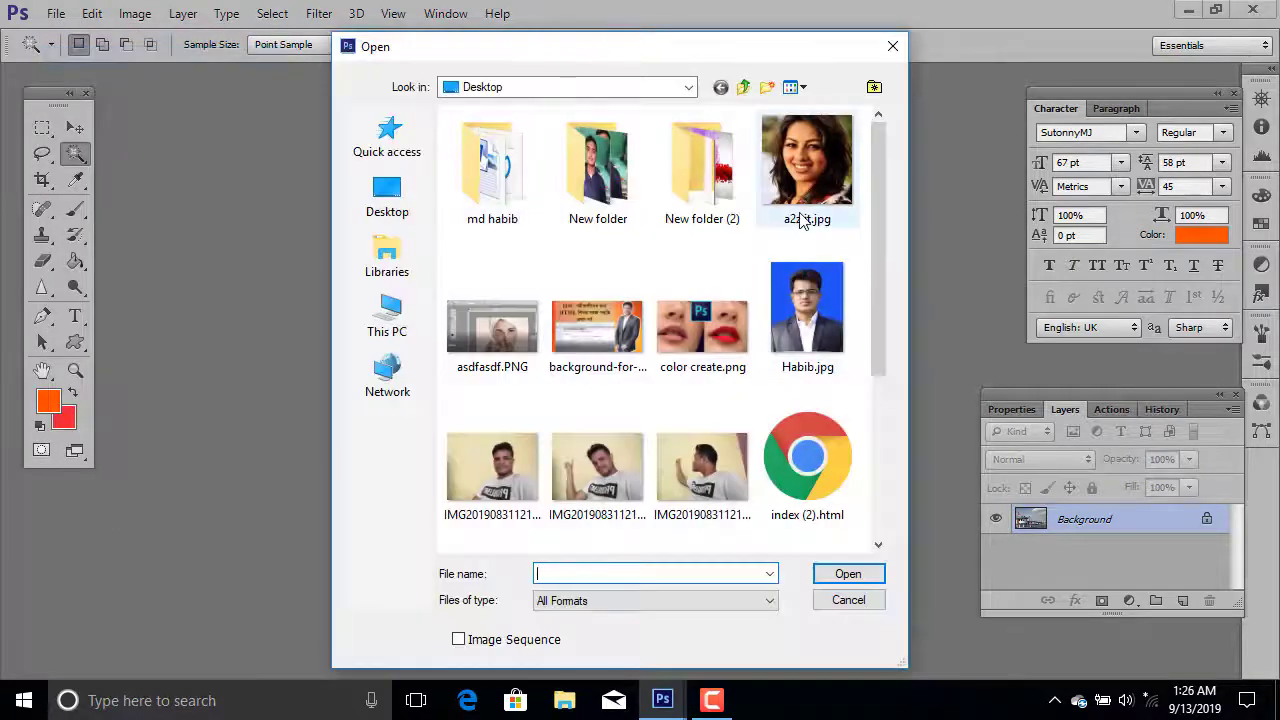
click(806, 205)
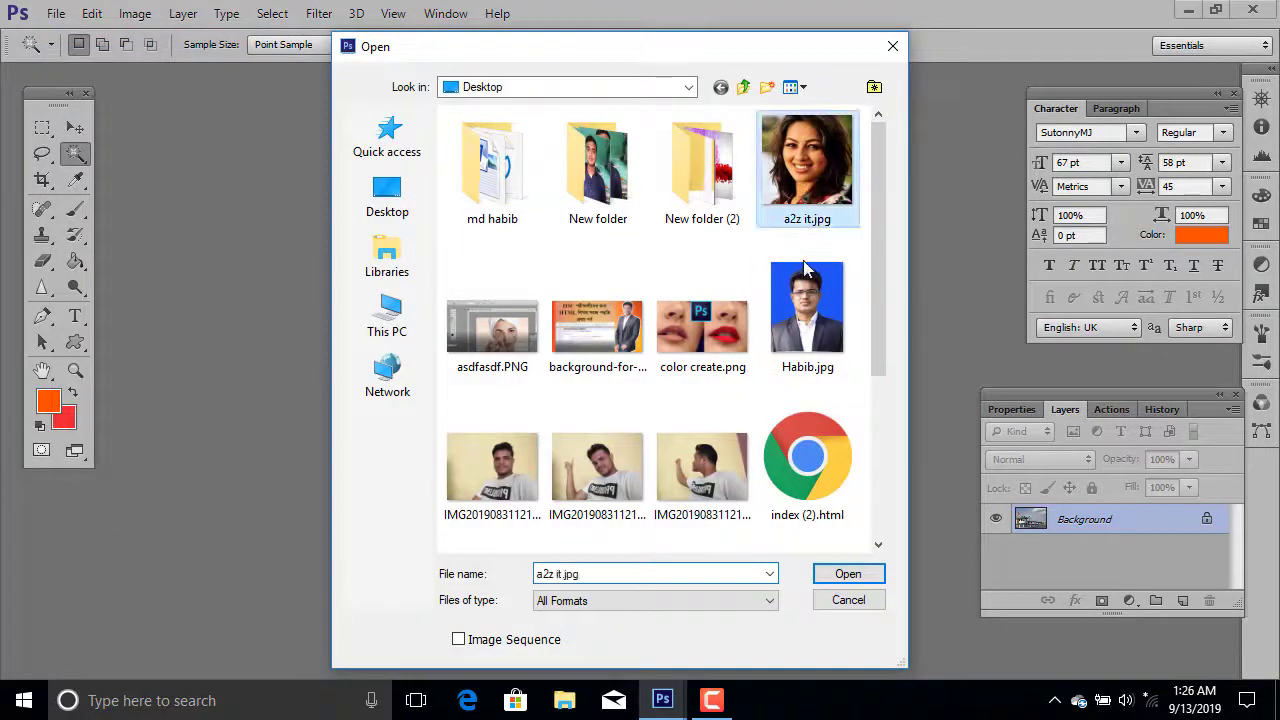
click(849, 575)
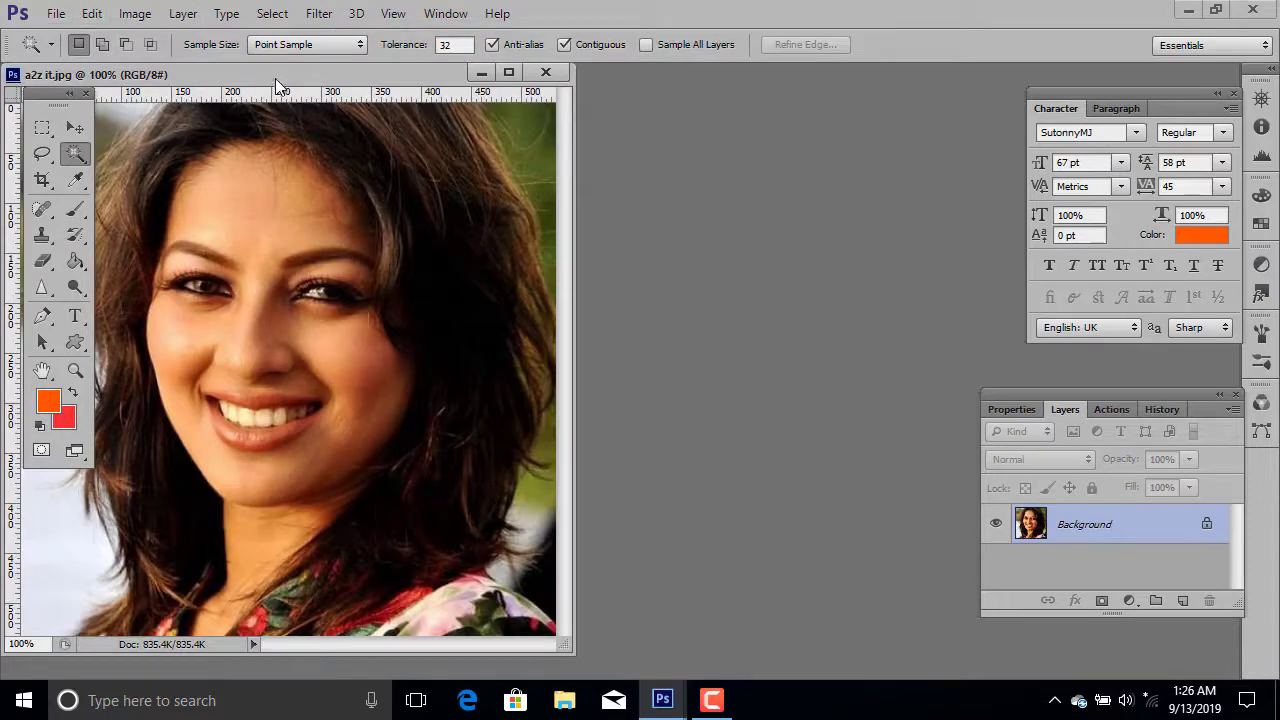
drag(275, 78, 396, 75)
click(98, 14)
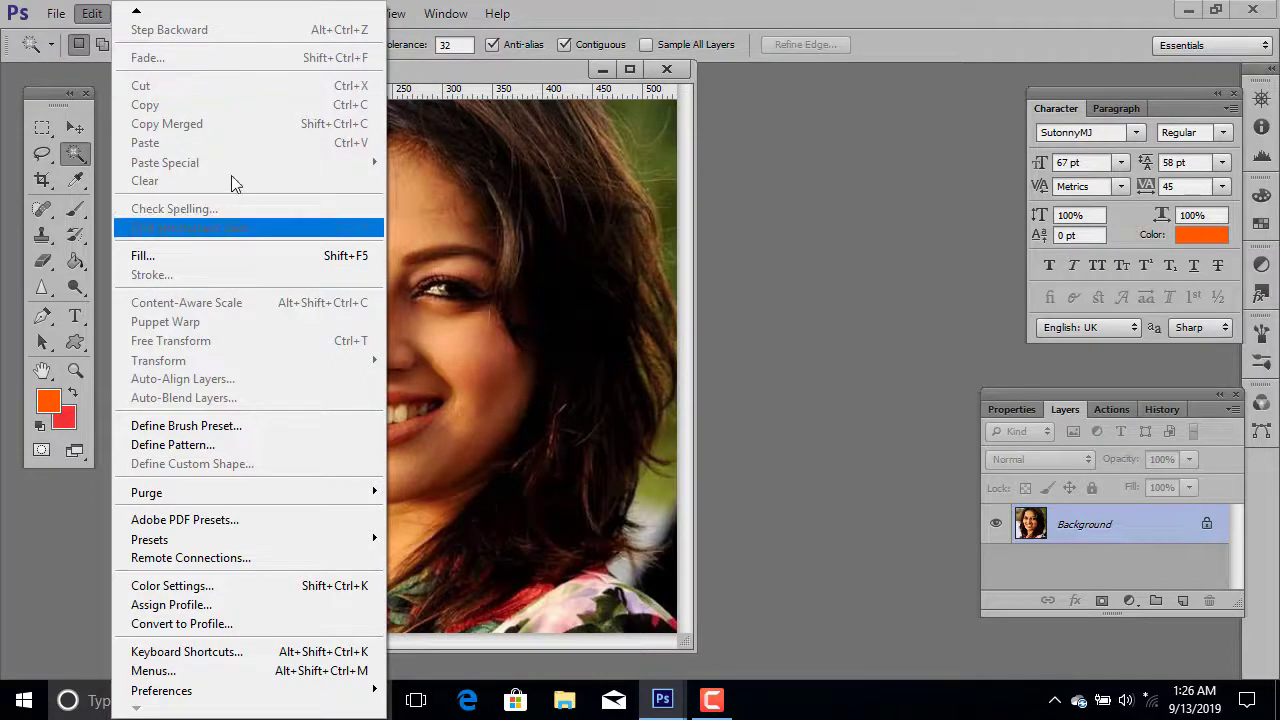
click(438, 212)
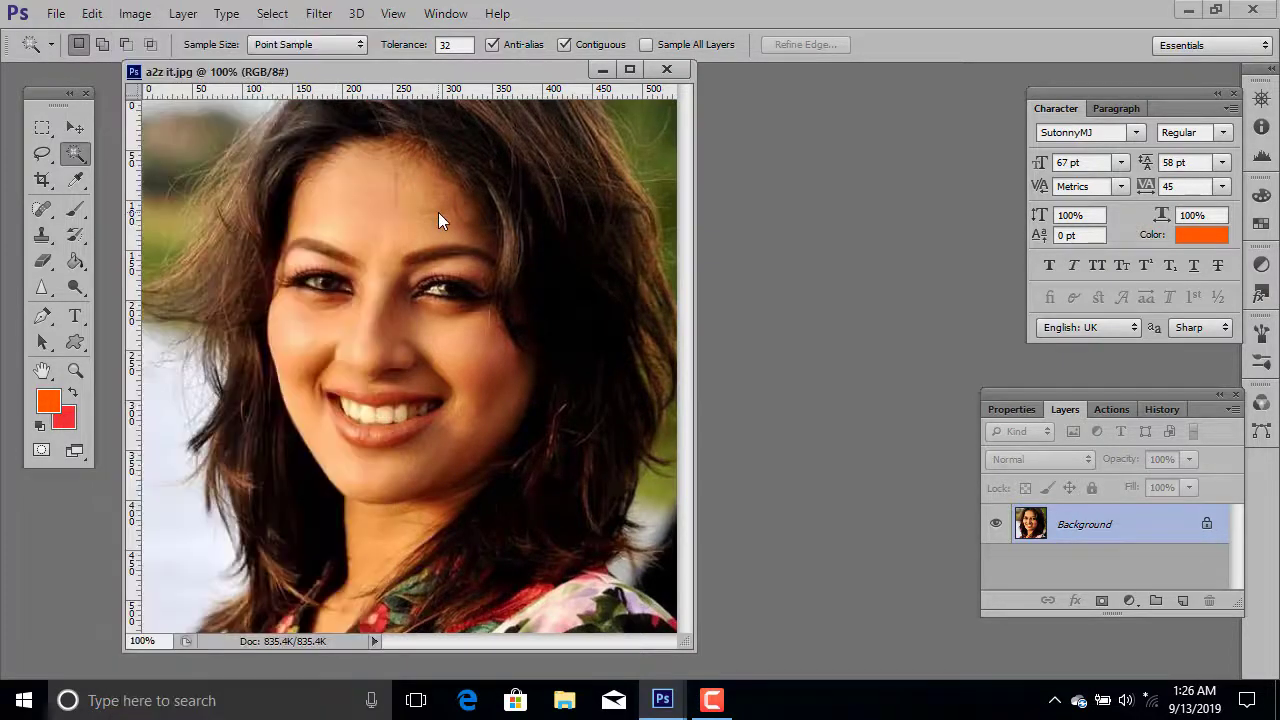
click(42, 128)
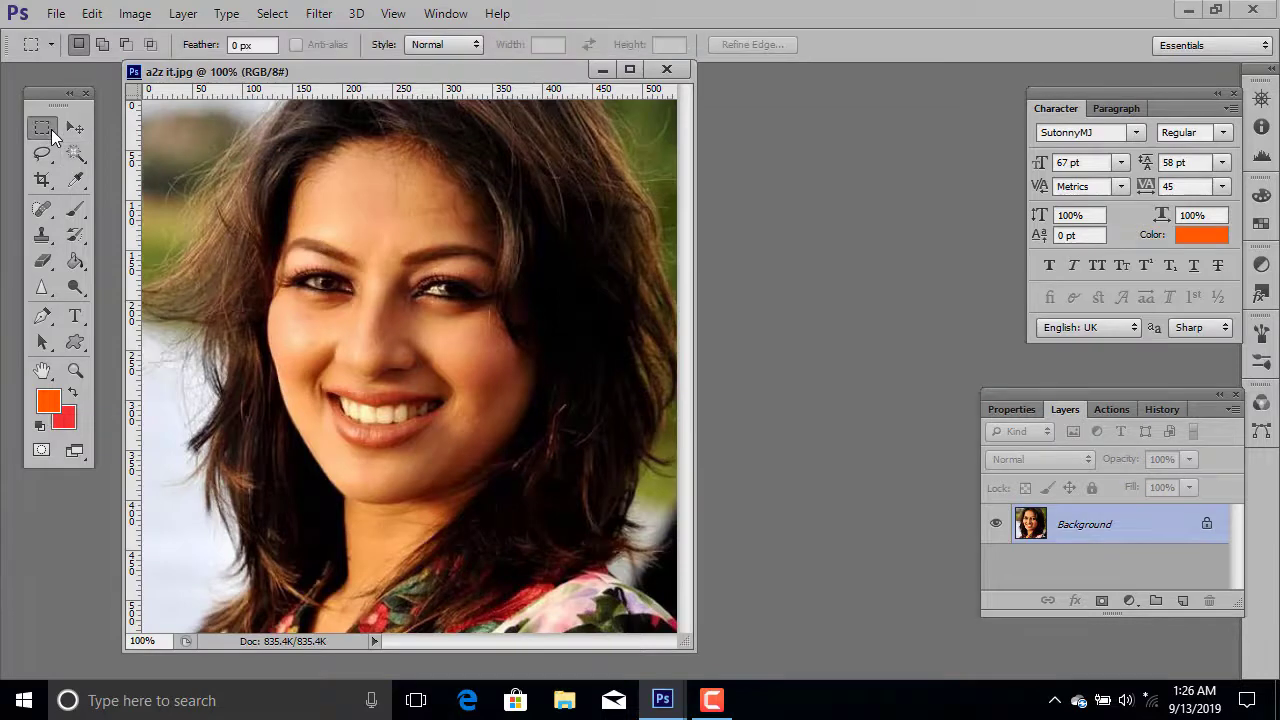
drag(334, 244, 585, 537)
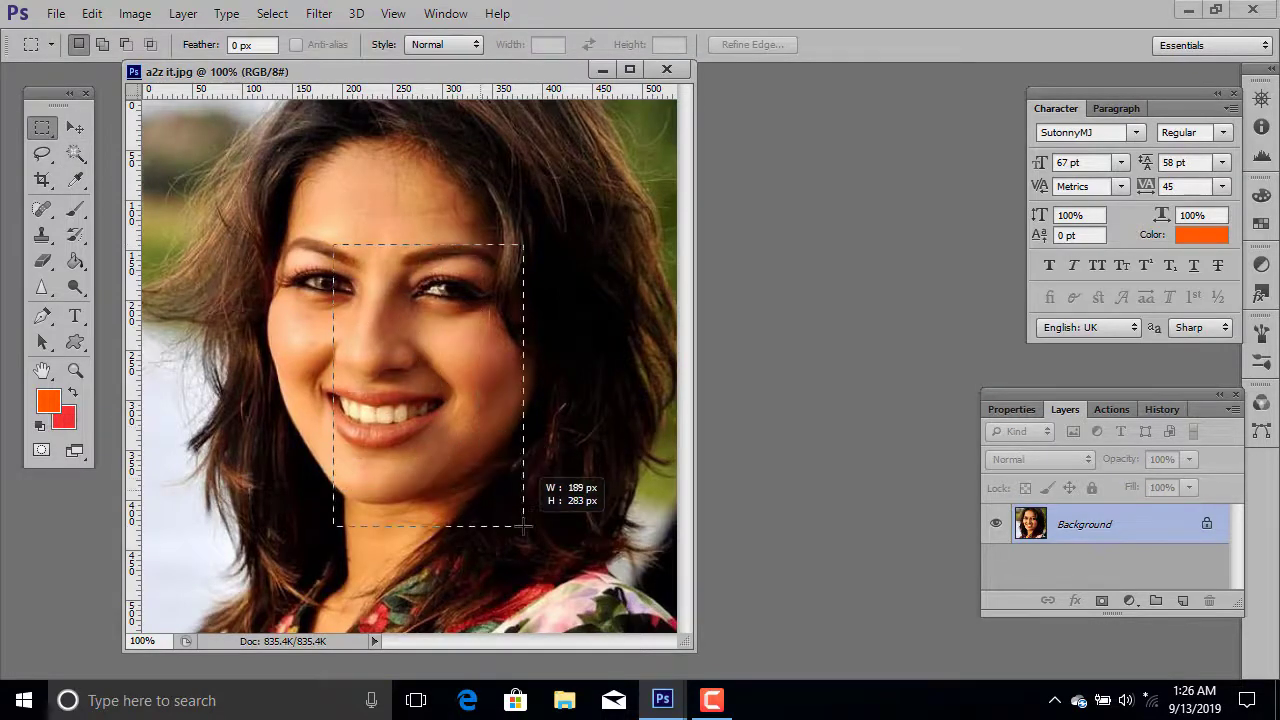
click(90, 14)
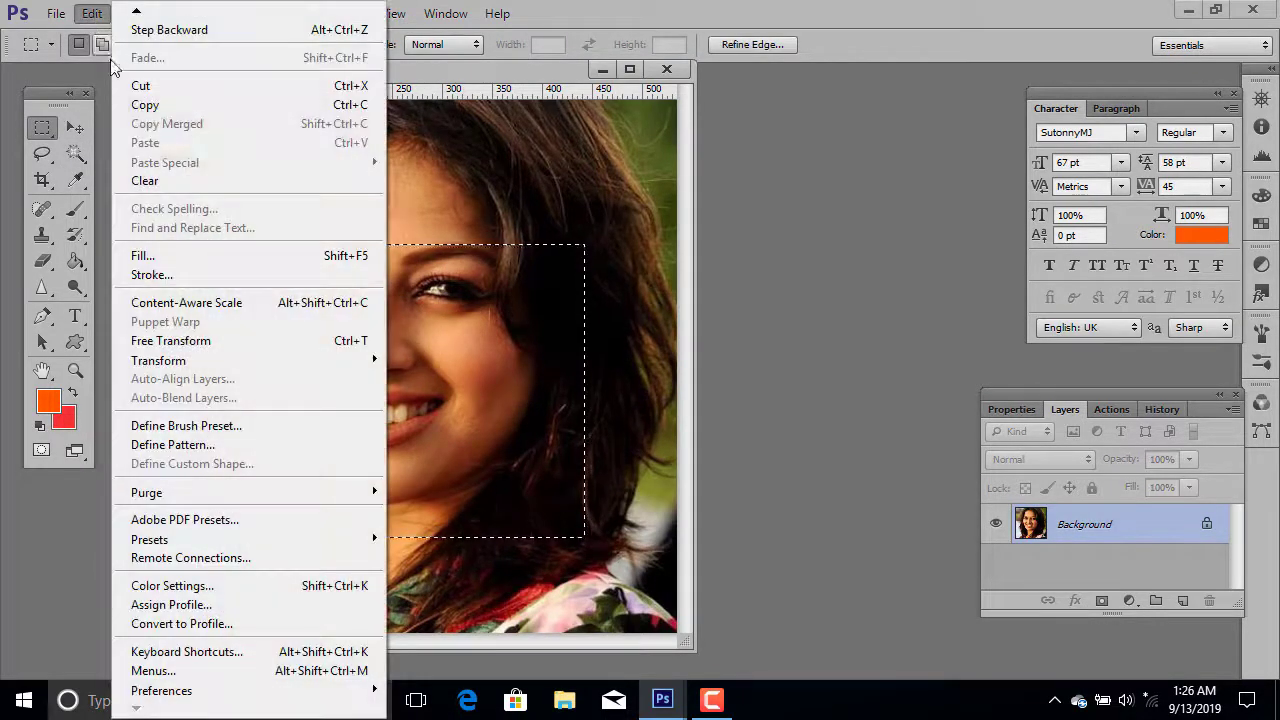
click(195, 106)
key(ctrl+BackSpace)
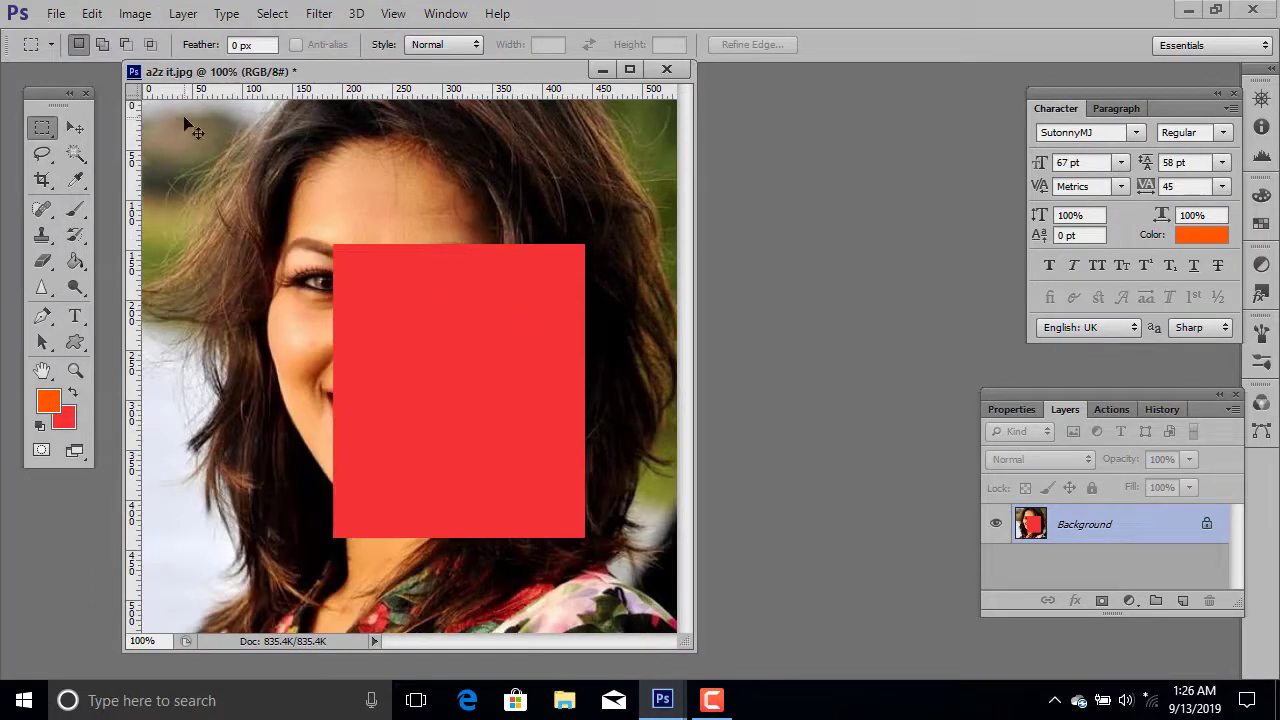
key(ctrl+z)
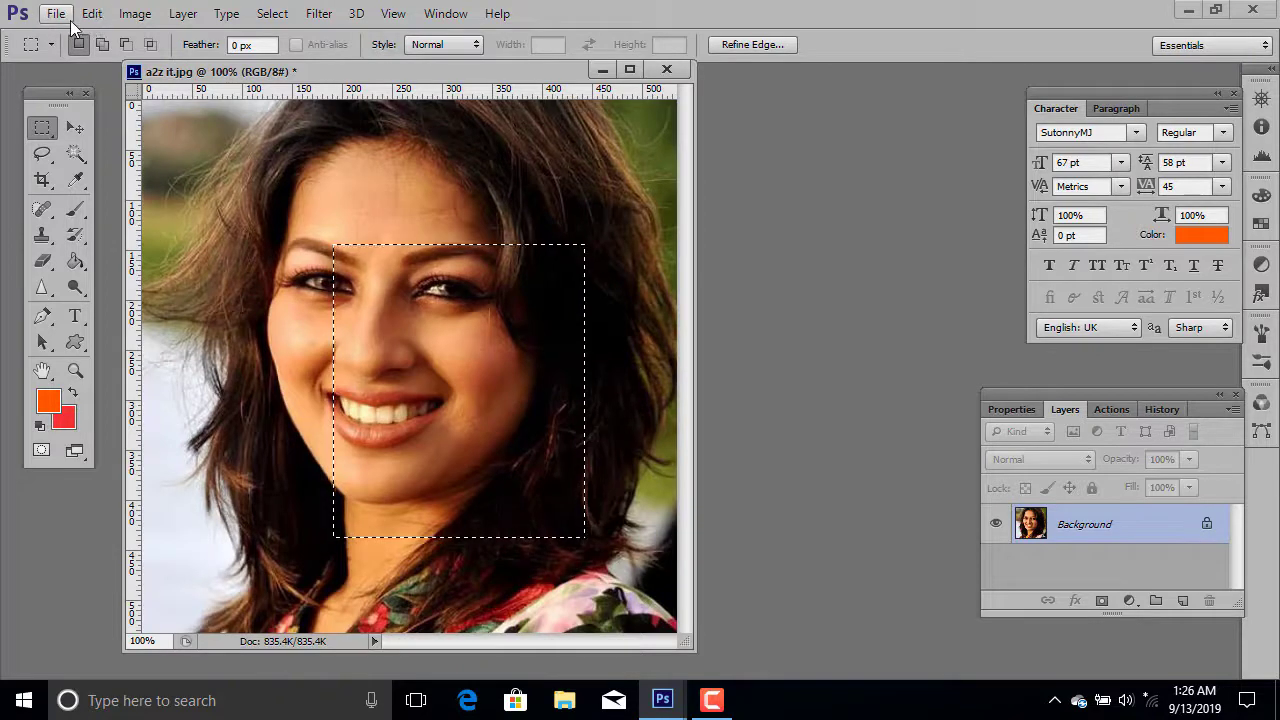
click(91, 13)
click(195, 106)
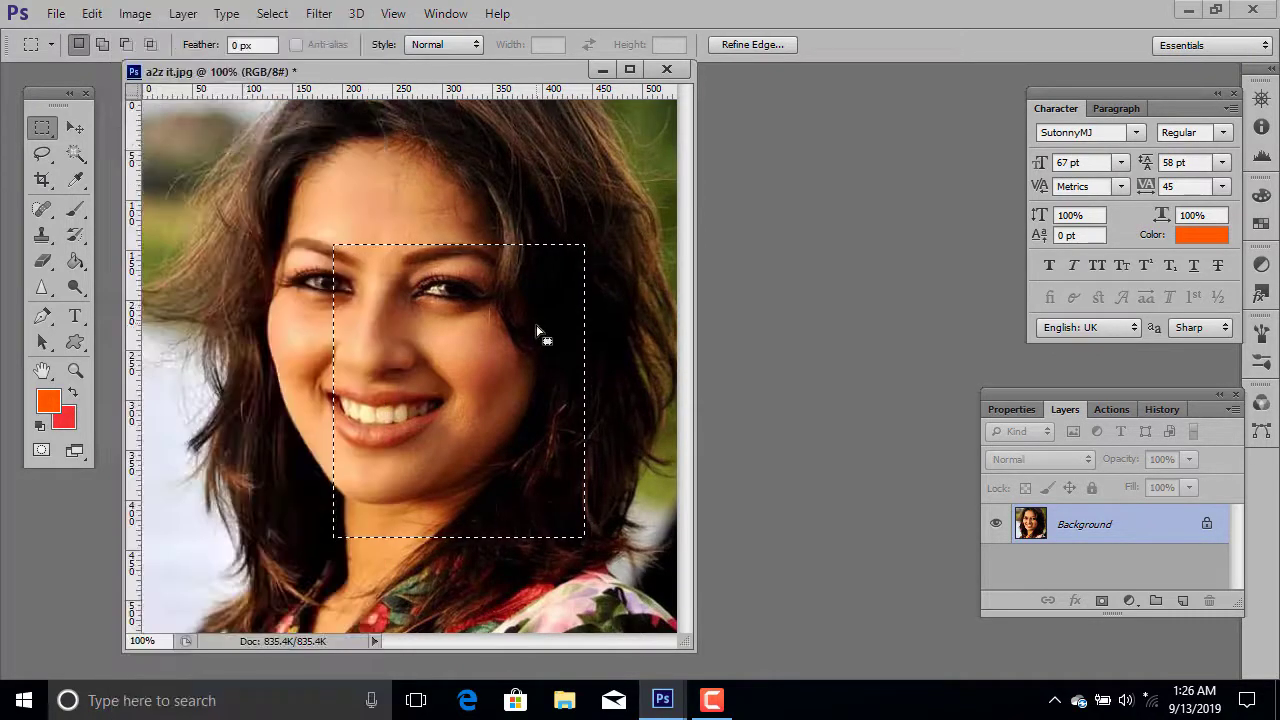
key(alt)
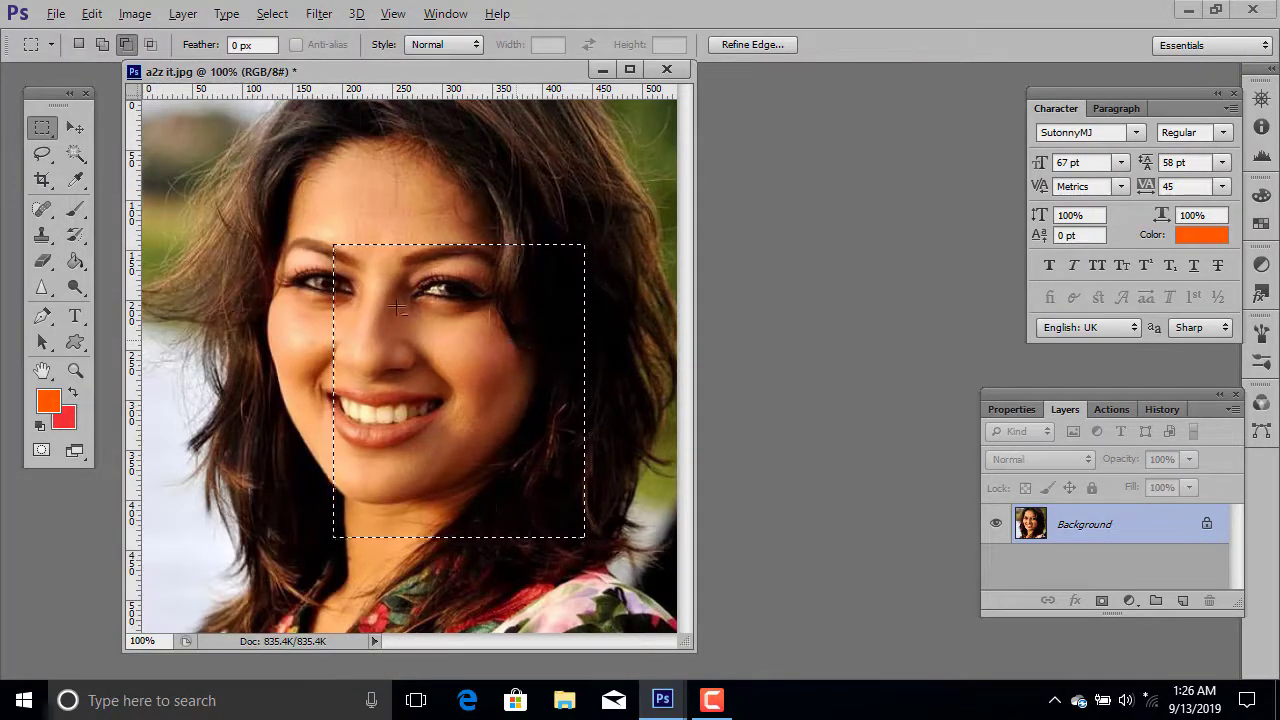
click(75, 127)
mouse_move(508, 389)
mouse_down()
mouse_move(395, 470)
mouse_move(370, 422)
mouse_move(160, 385)
mouse_move(538, 404)
mouse_move(389, 411)
mouse_move(332, 383)
mouse_move(367, 311)
mouse_move(373, 377)
mouse_up()
mouse_move(470, 284)
mouse_down()
mouse_move(458, 392)
mouse_move(463, 364)
mouse_up()
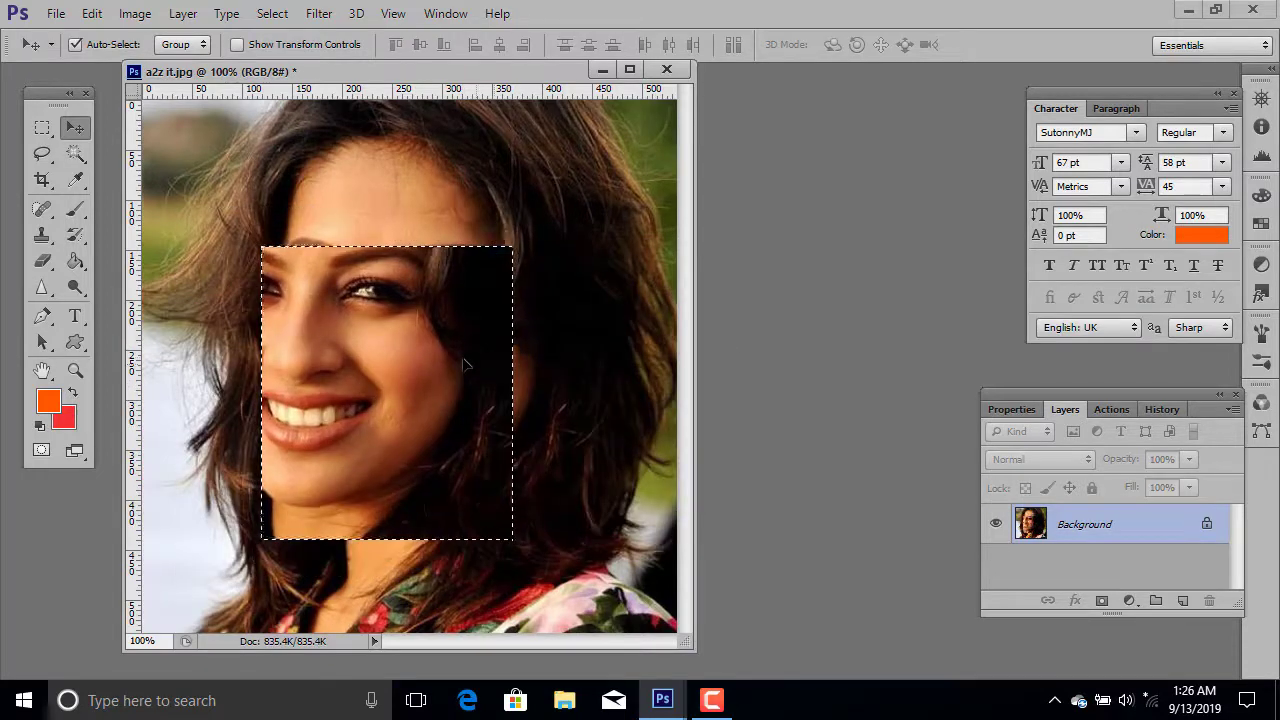
drag(303, 301, 305, 293)
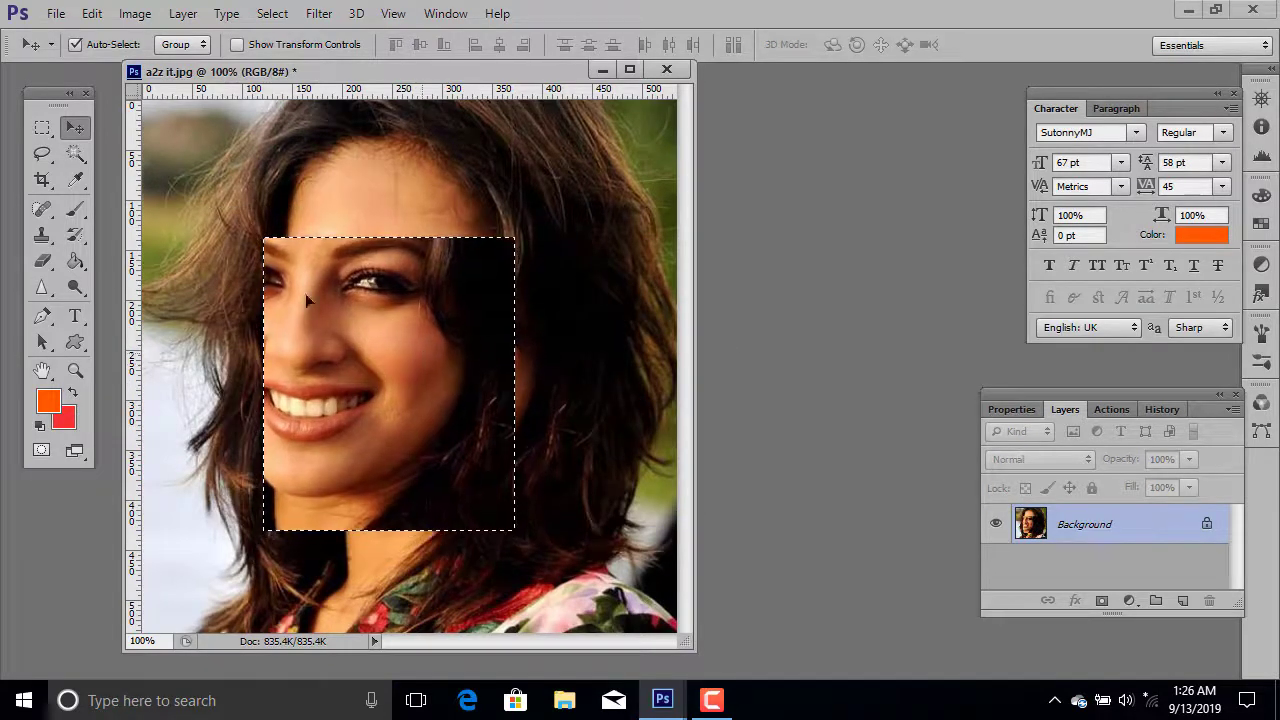
click(92, 14)
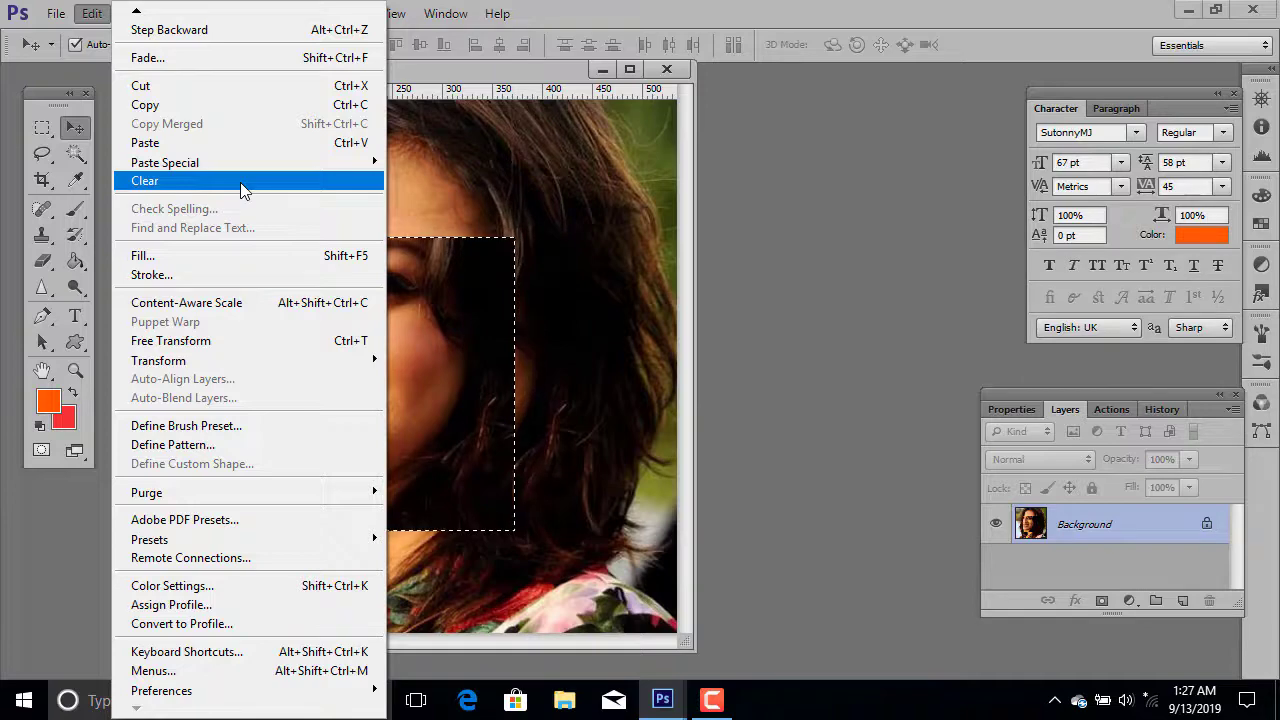
click(243, 181)
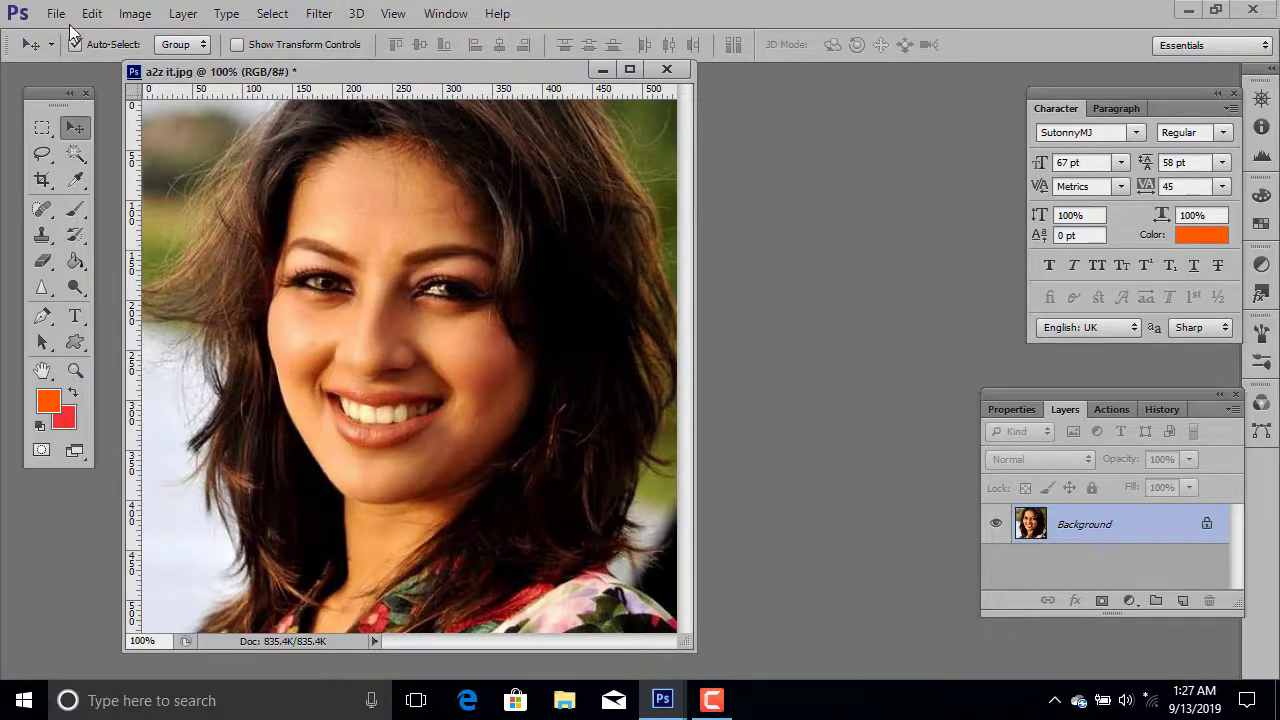
Open Habib.jpg, the blue-background headshot, from the Desktop.
click(56, 13)
click(45, 51)
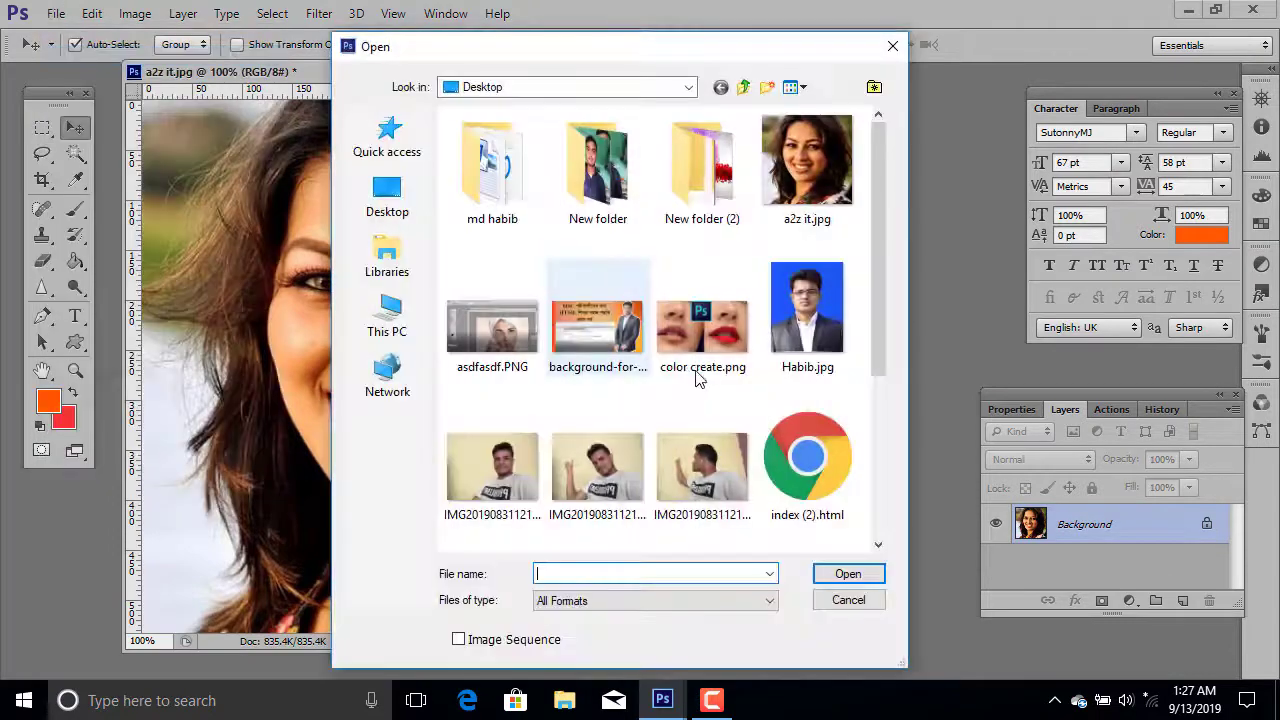
scroll(780, 423, down, 3)
scroll(808, 414, up, 3)
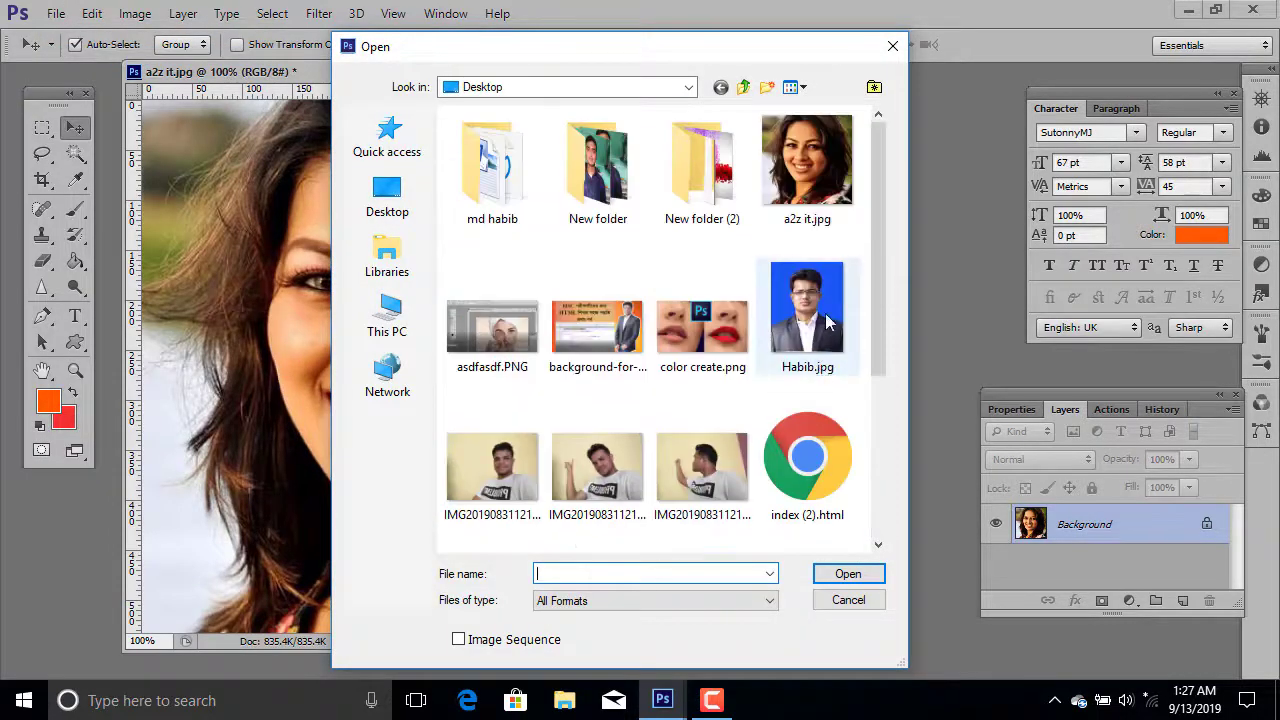
double_click(827, 320)
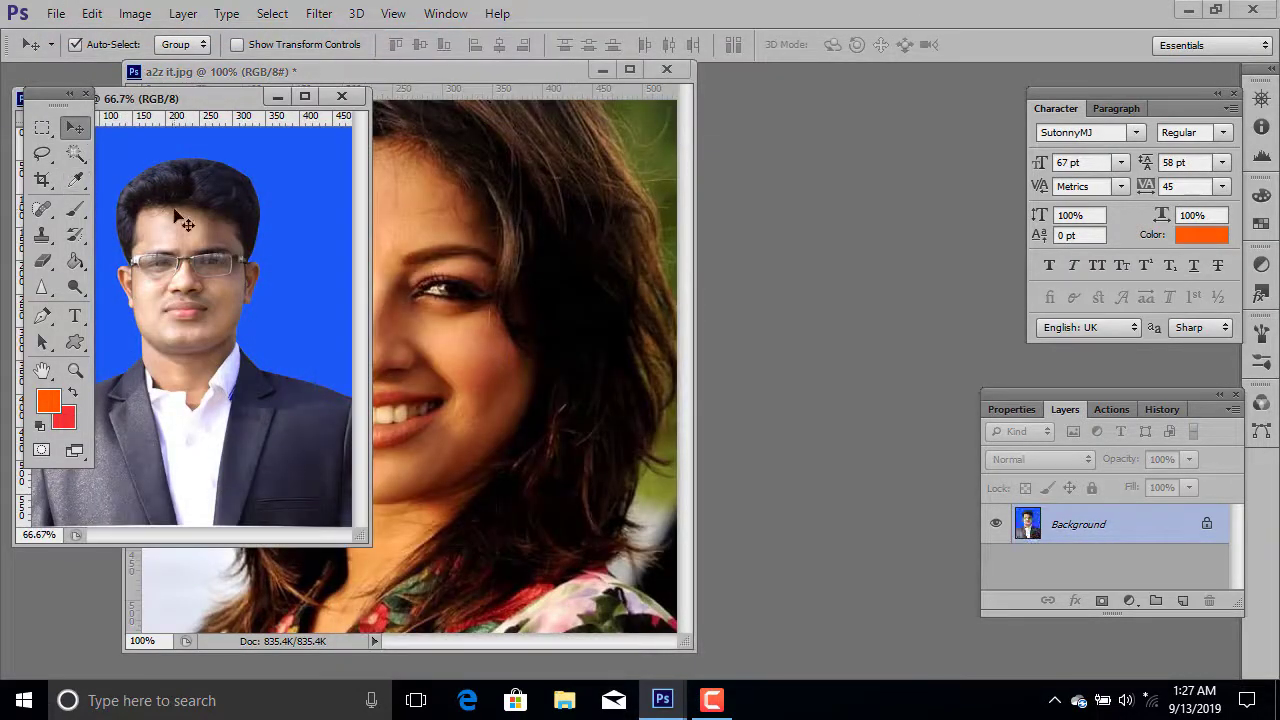
Drag the headshot into the portrait, scale it to 33.33%, reposition it, then delete that layer.
drag(176, 214, 398, 263)
key(ctrl+t)
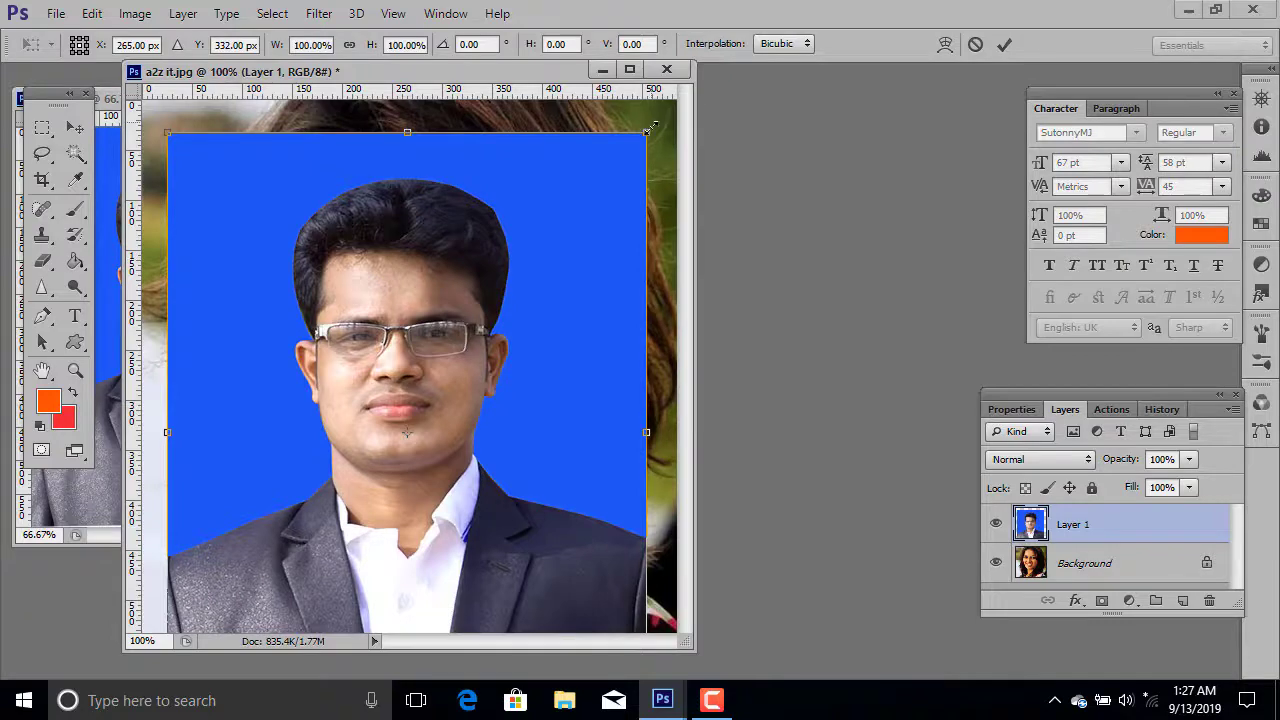
drag(648, 128, 488, 334)
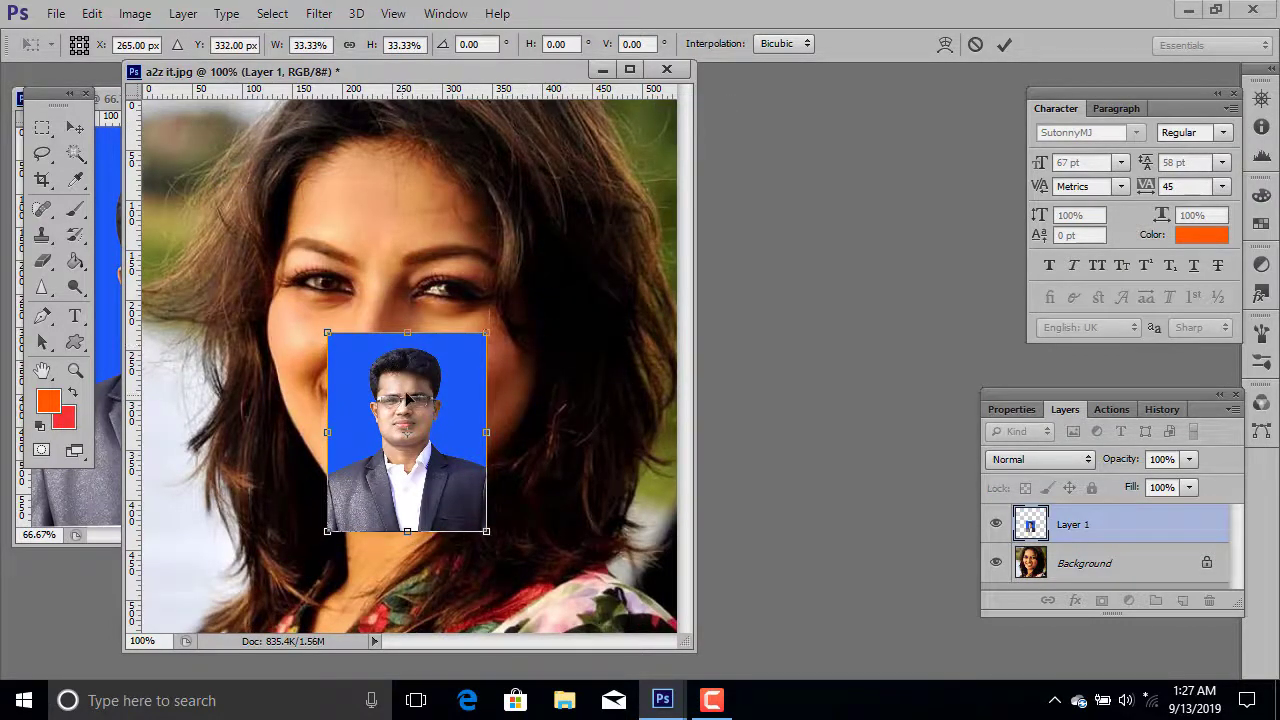
drag(407, 398, 456, 341)
click(1005, 46)
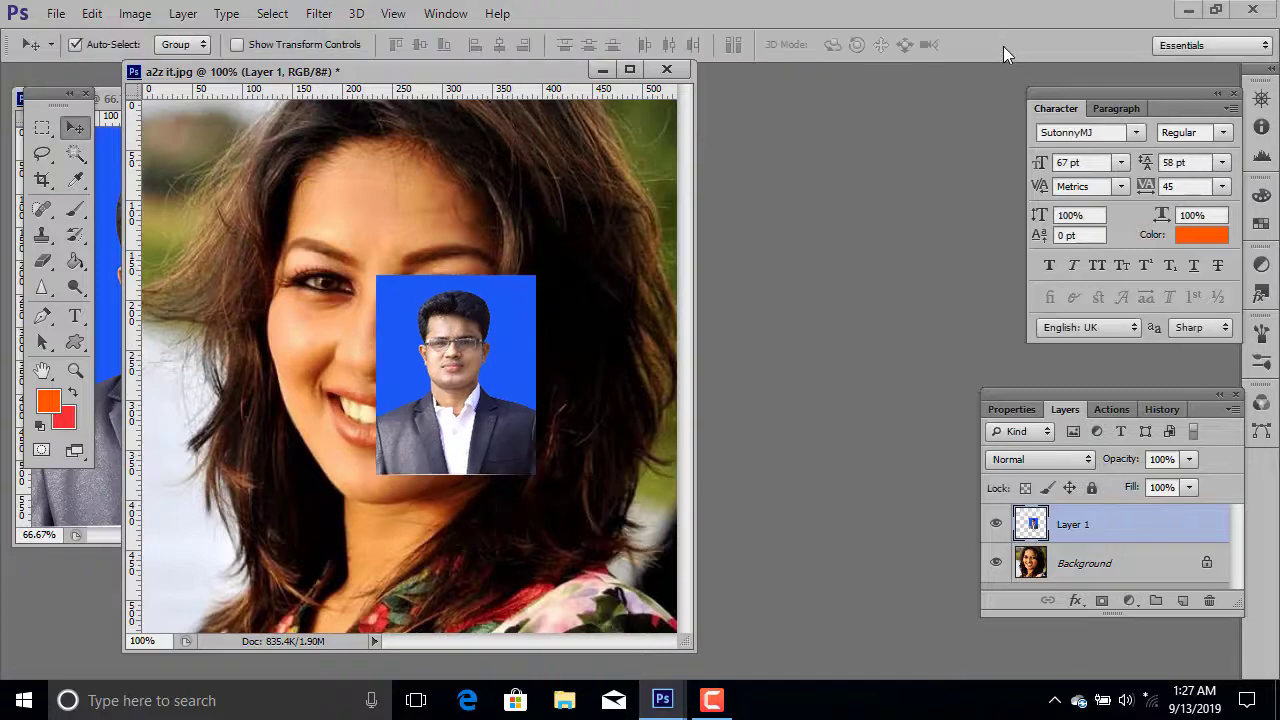
drag(436, 390, 383, 385)
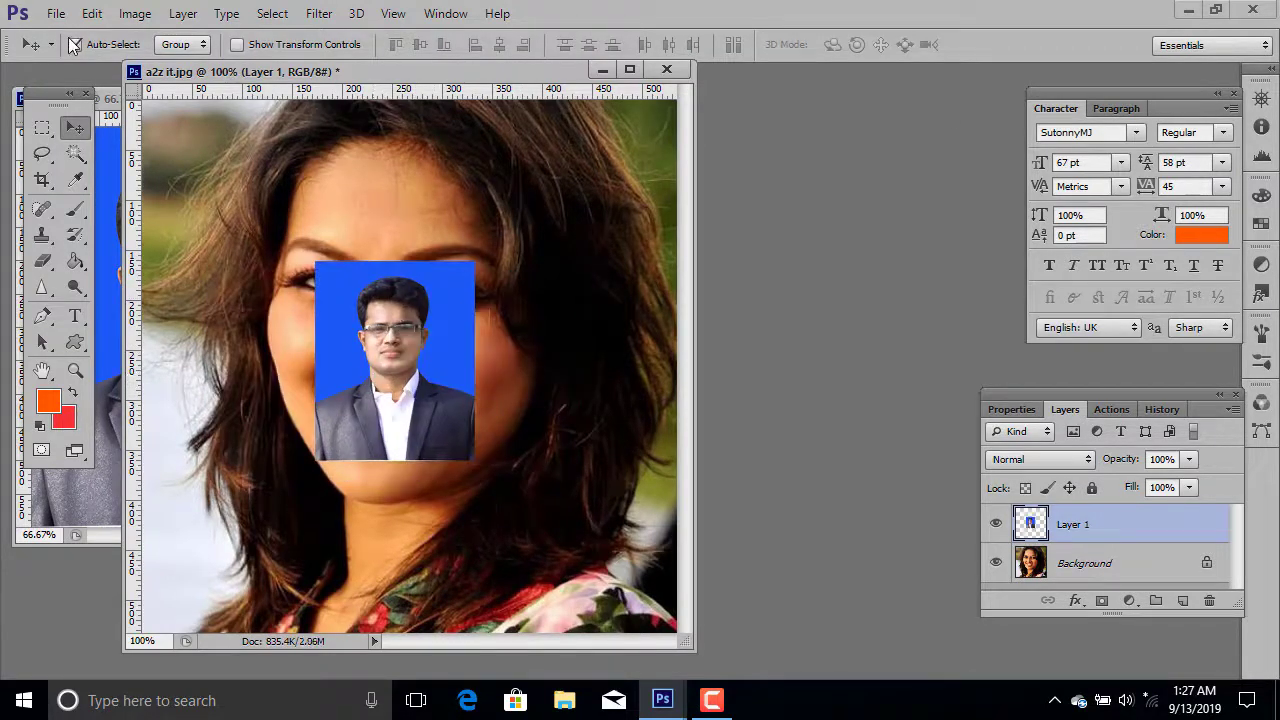
click(91, 13)
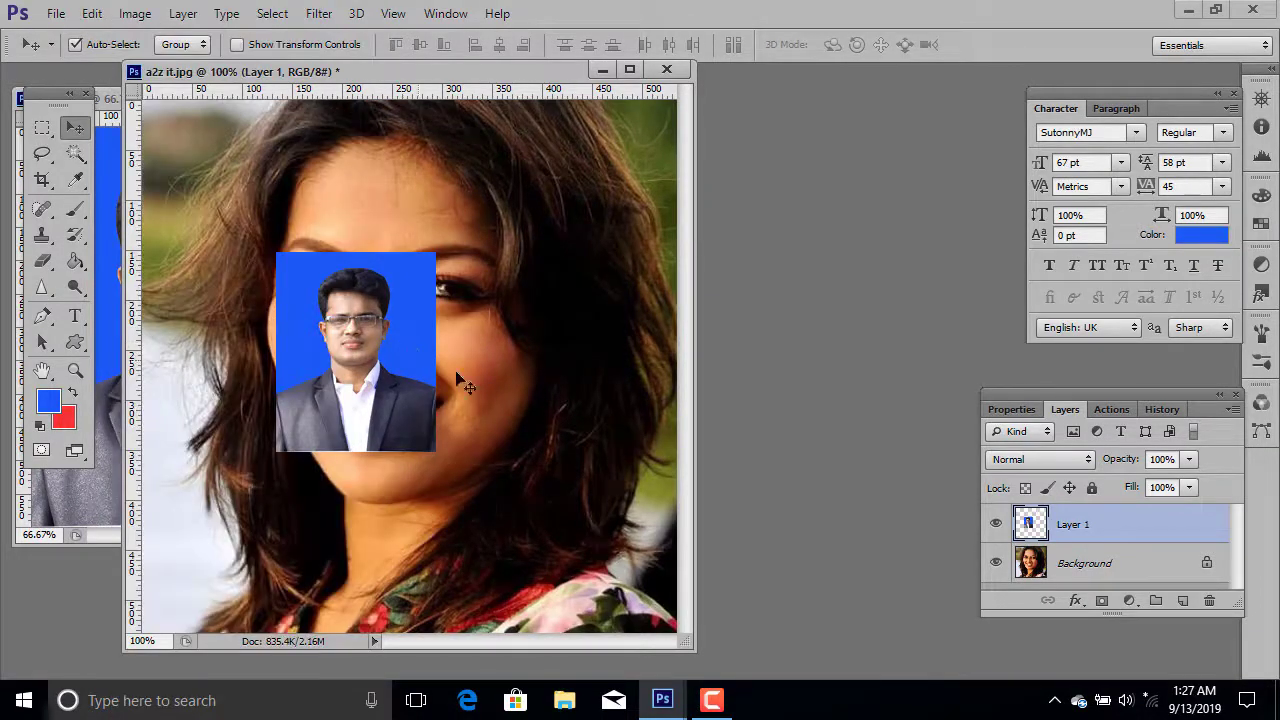
key(Delete)
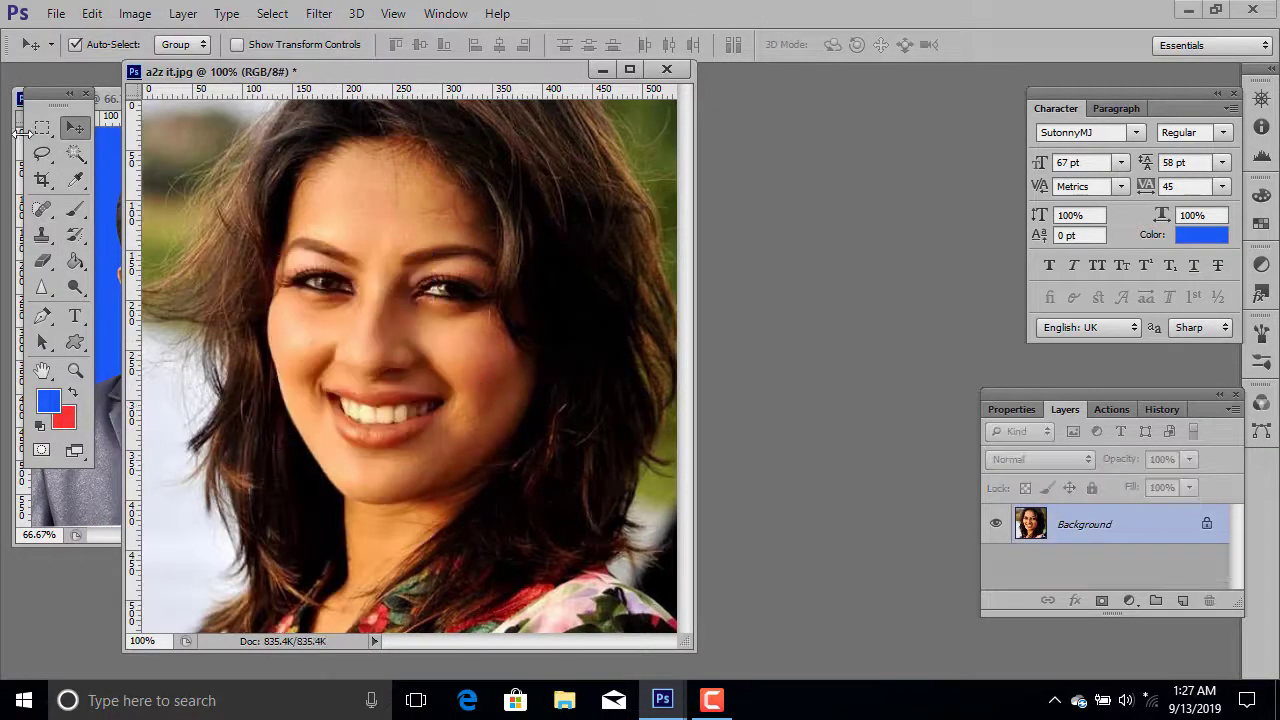
Try the Interface Preferences colour themes and settle on the third, light grey swatch.
click(91, 13)
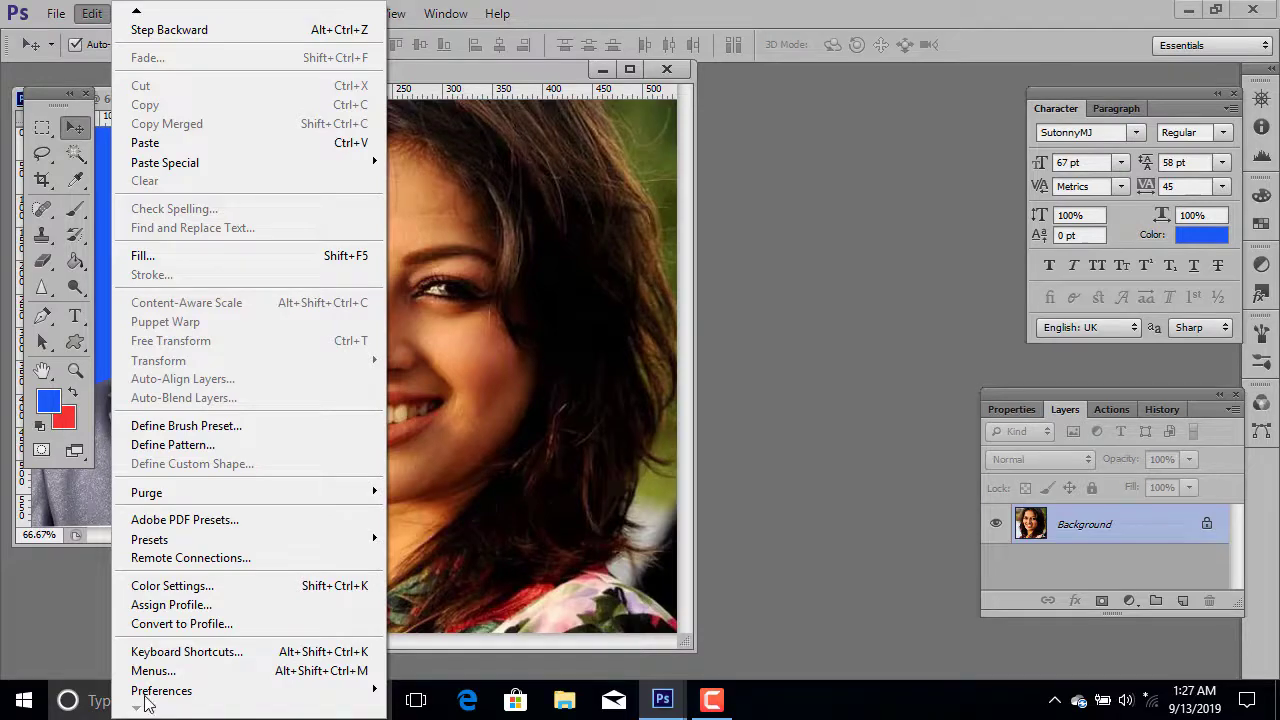
mouse_move(353, 655)
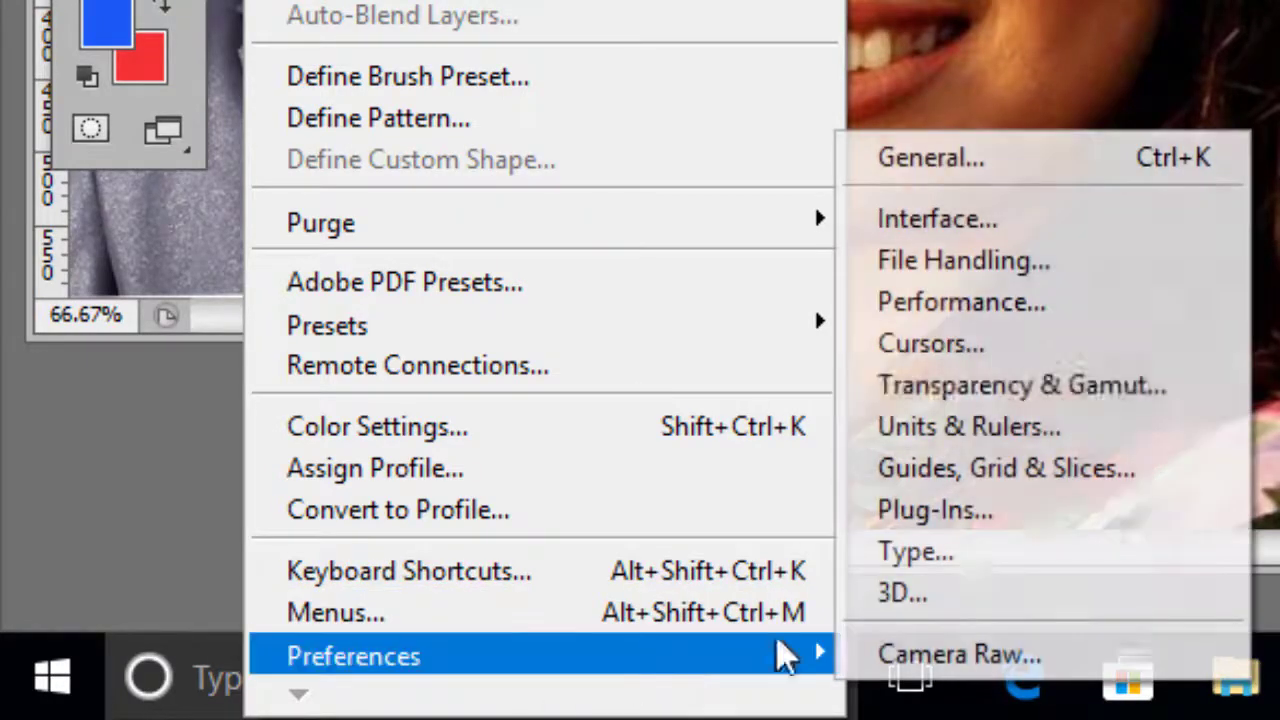
click(1066, 160)
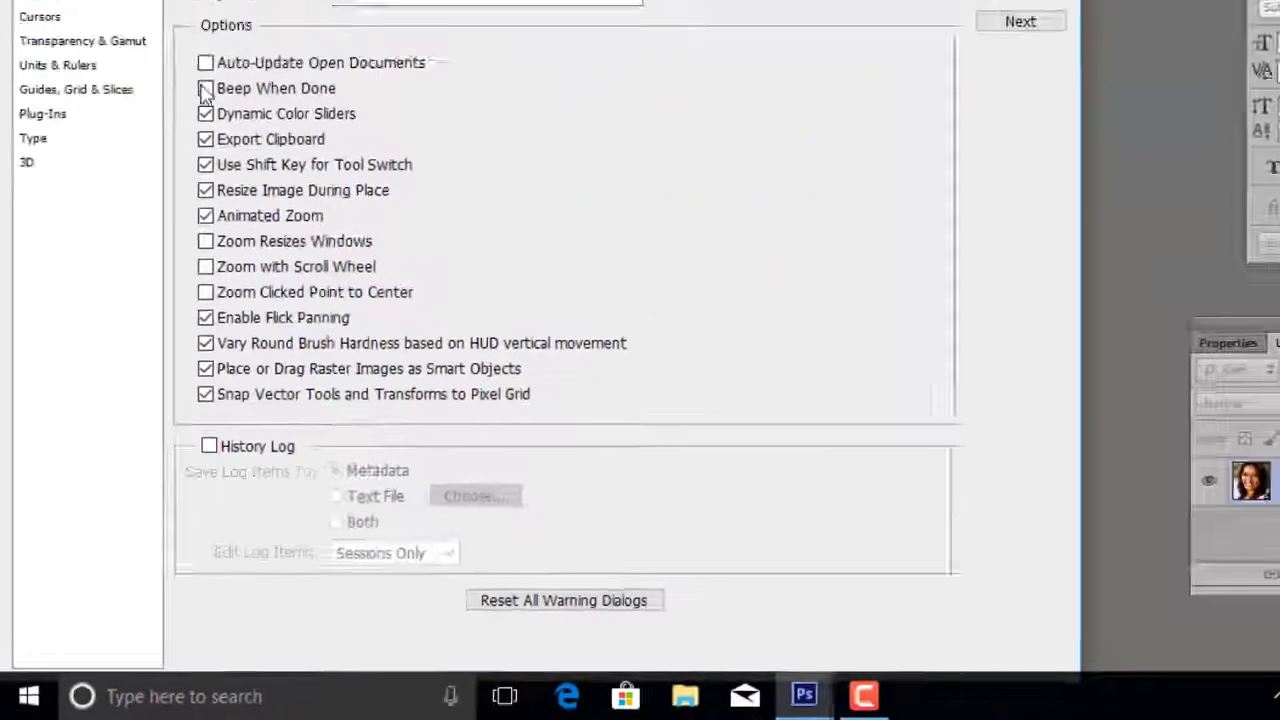
click(195, 203)
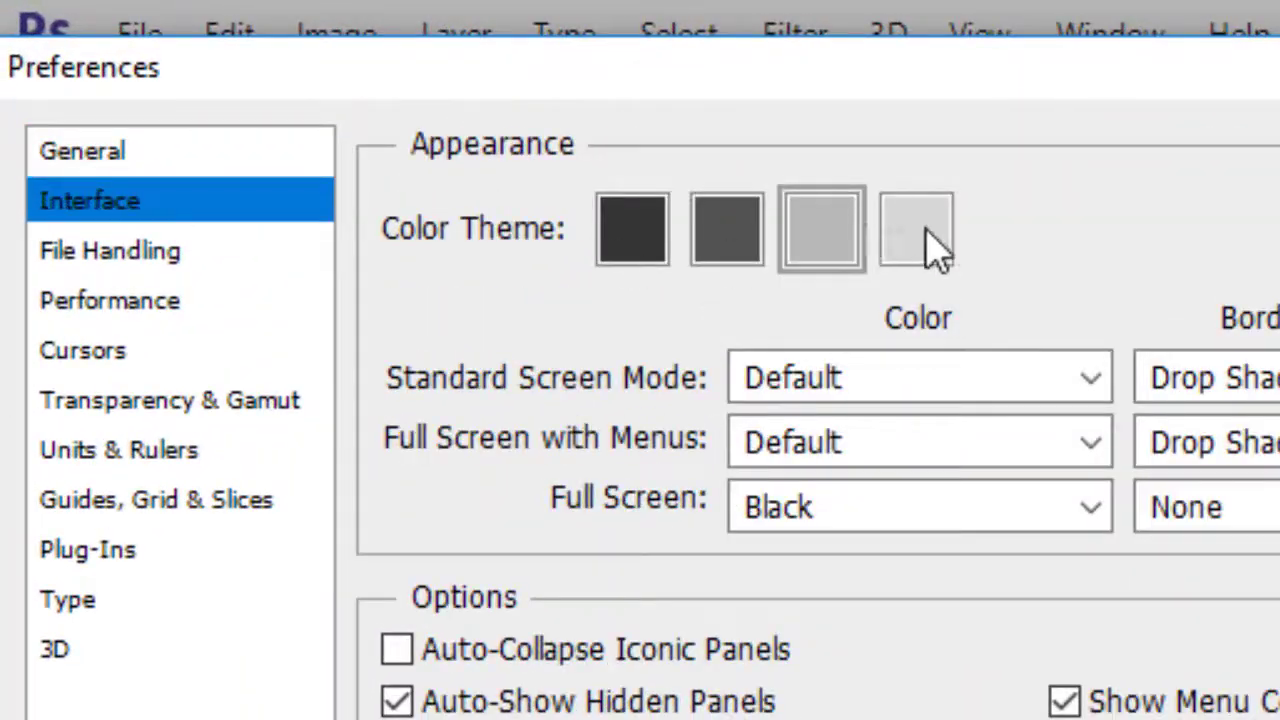
click(922, 235)
click(648, 240)
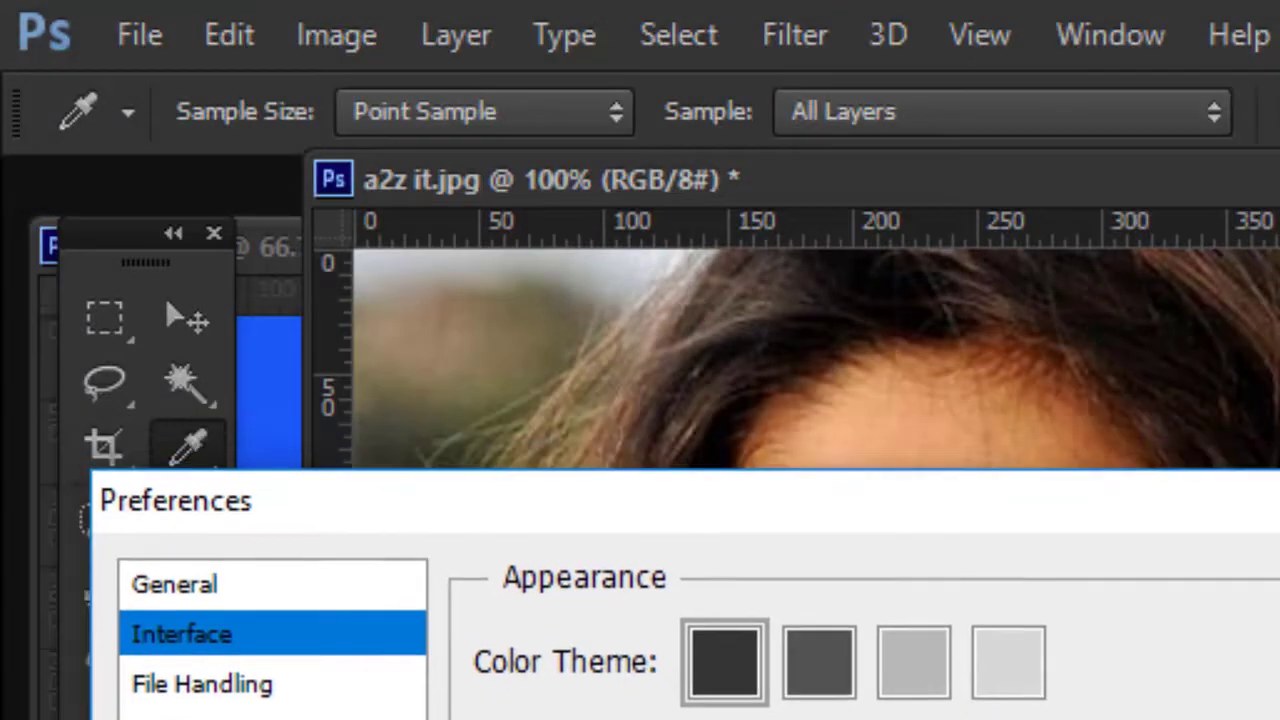
click(820, 690)
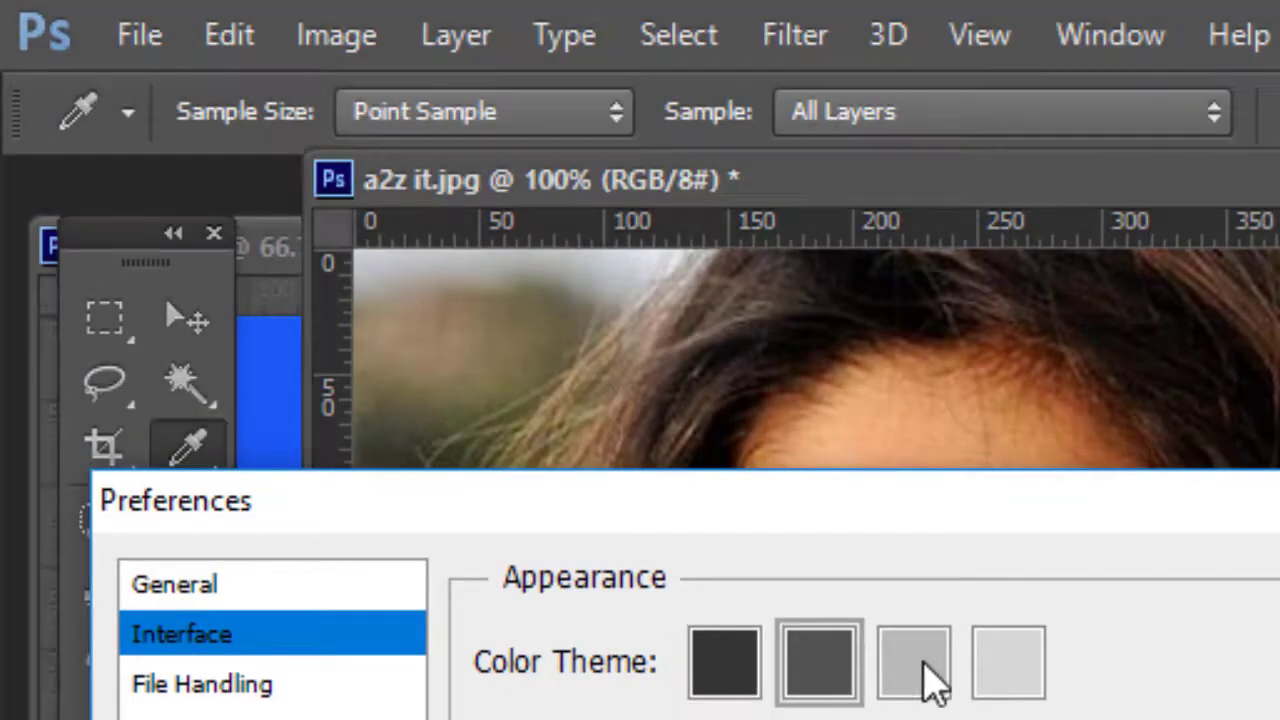
click(925, 680)
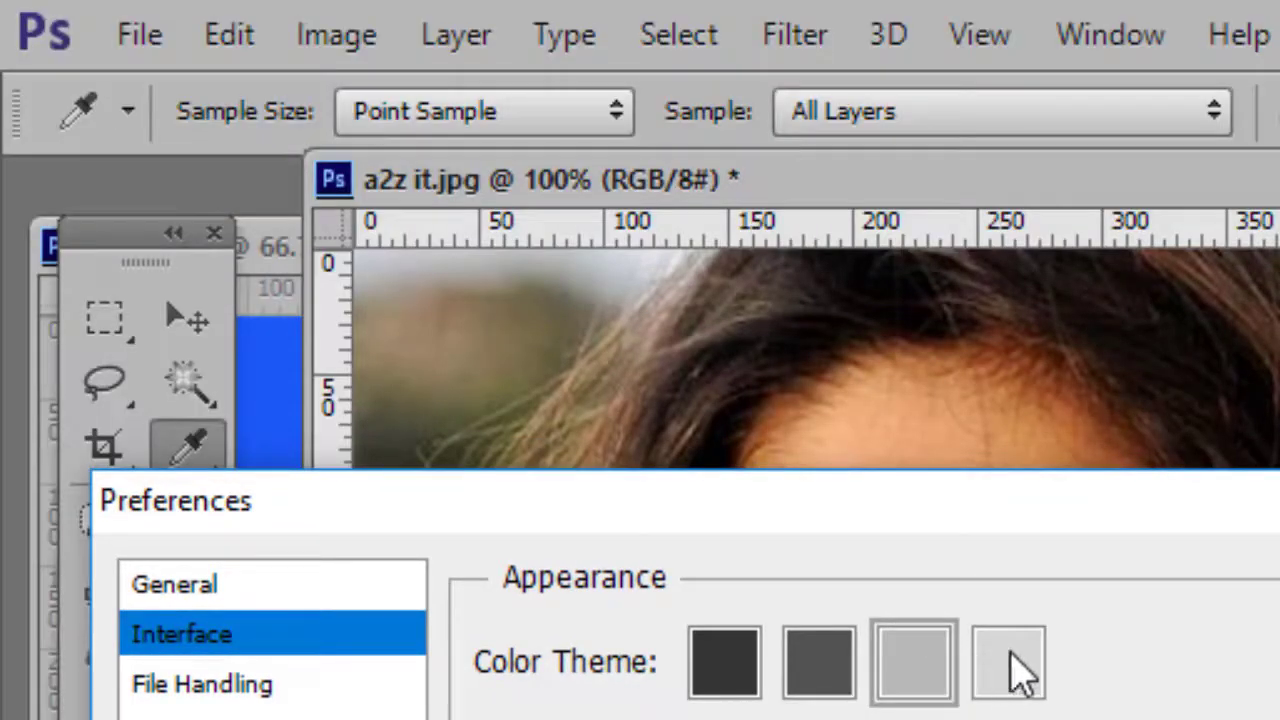
click(1008, 672)
click(900, 675)
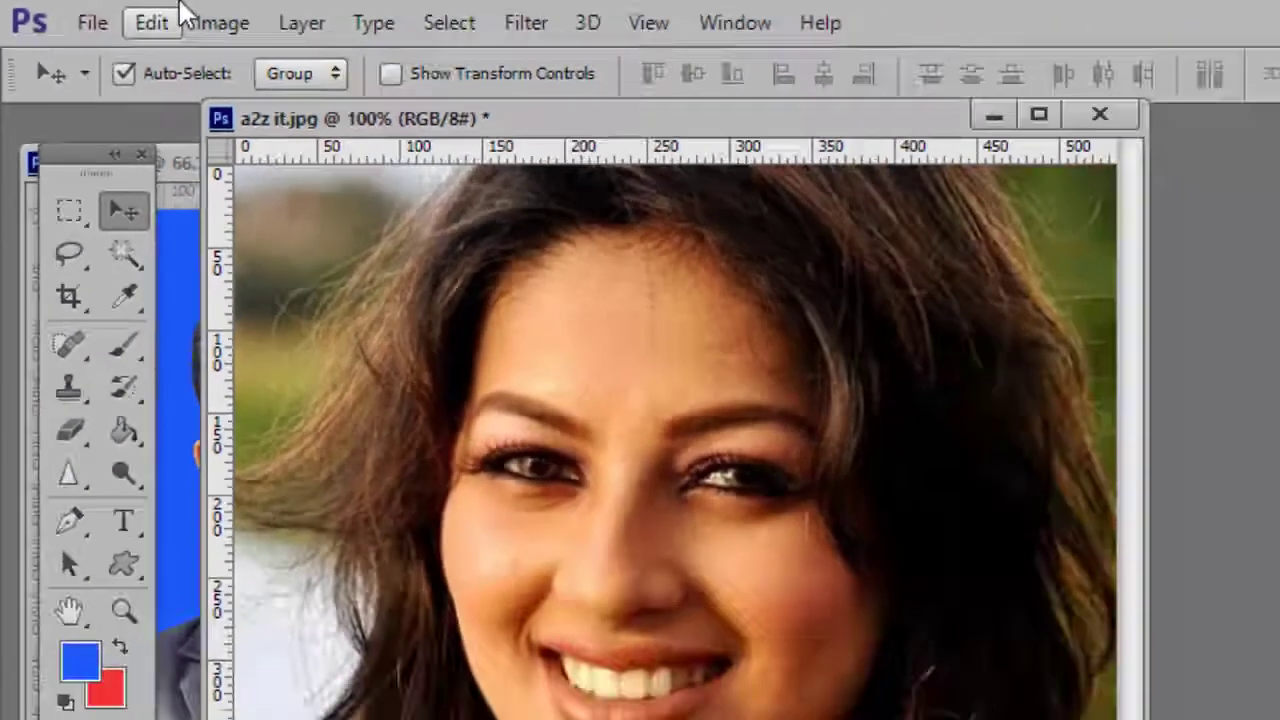
Close the a2z it.jpg portrait without saving its changes.
click(92, 16)
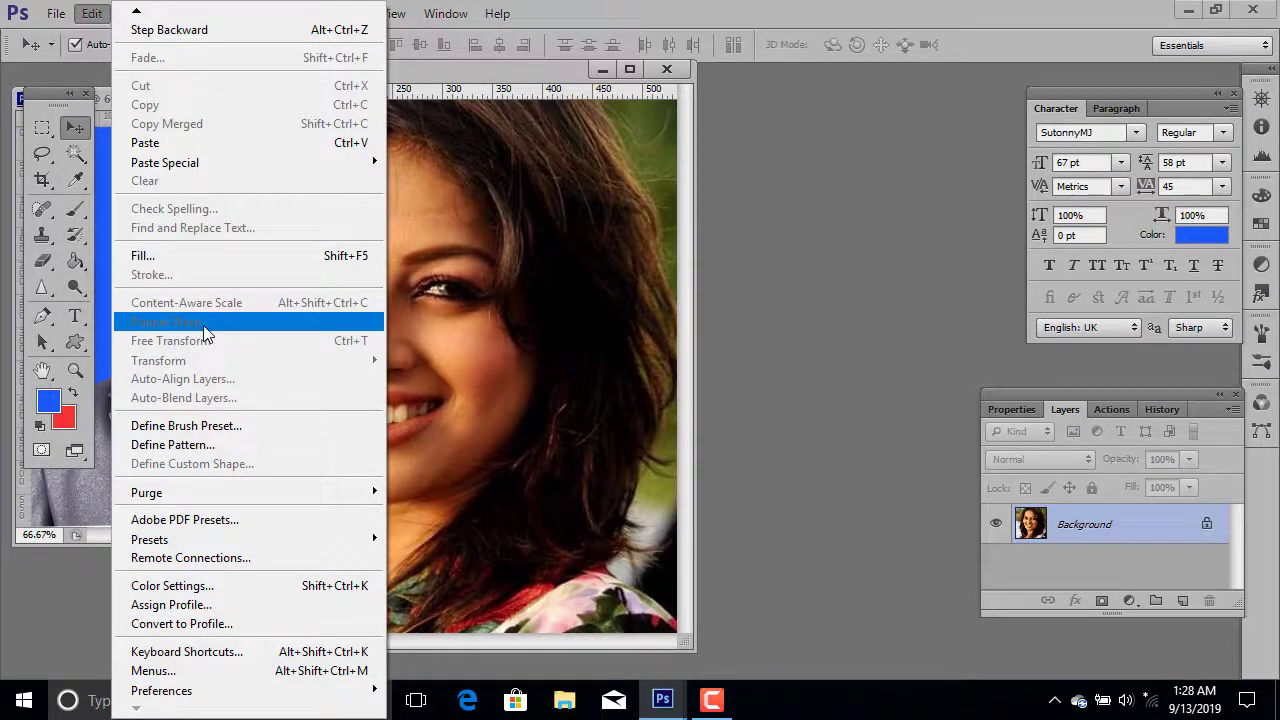
click(552, 65)
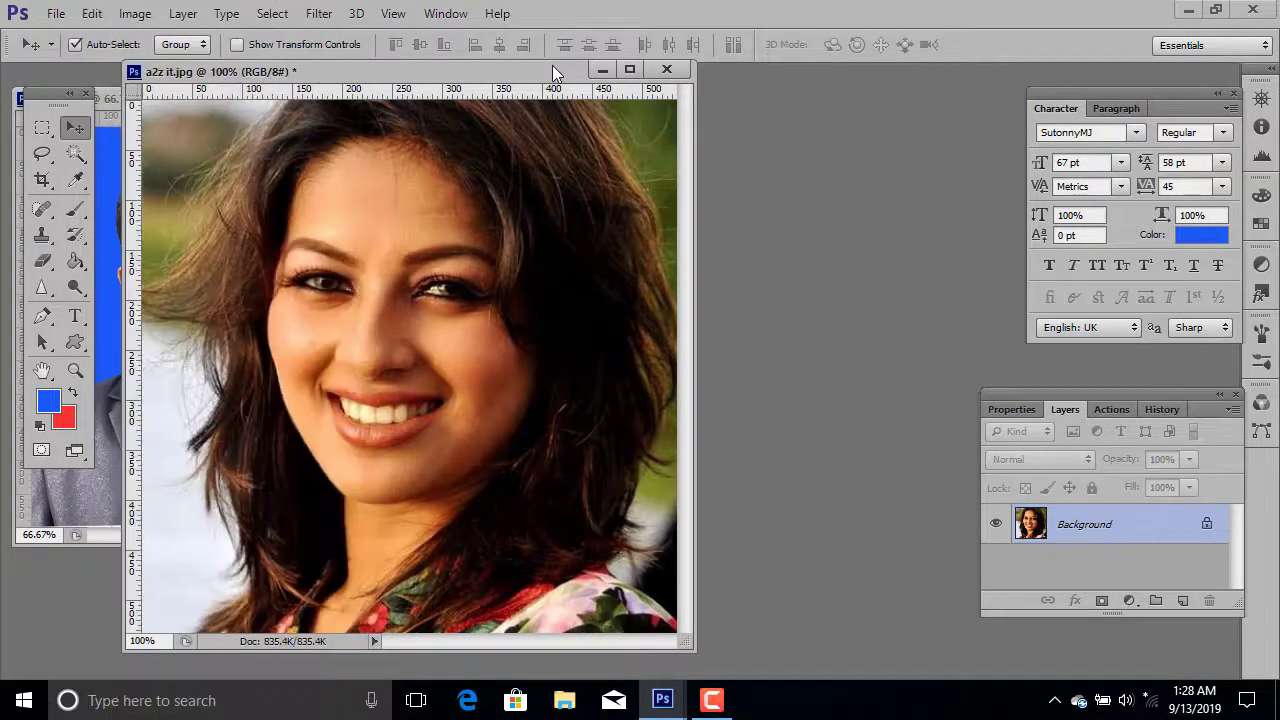
click(667, 70)
click(643, 280)
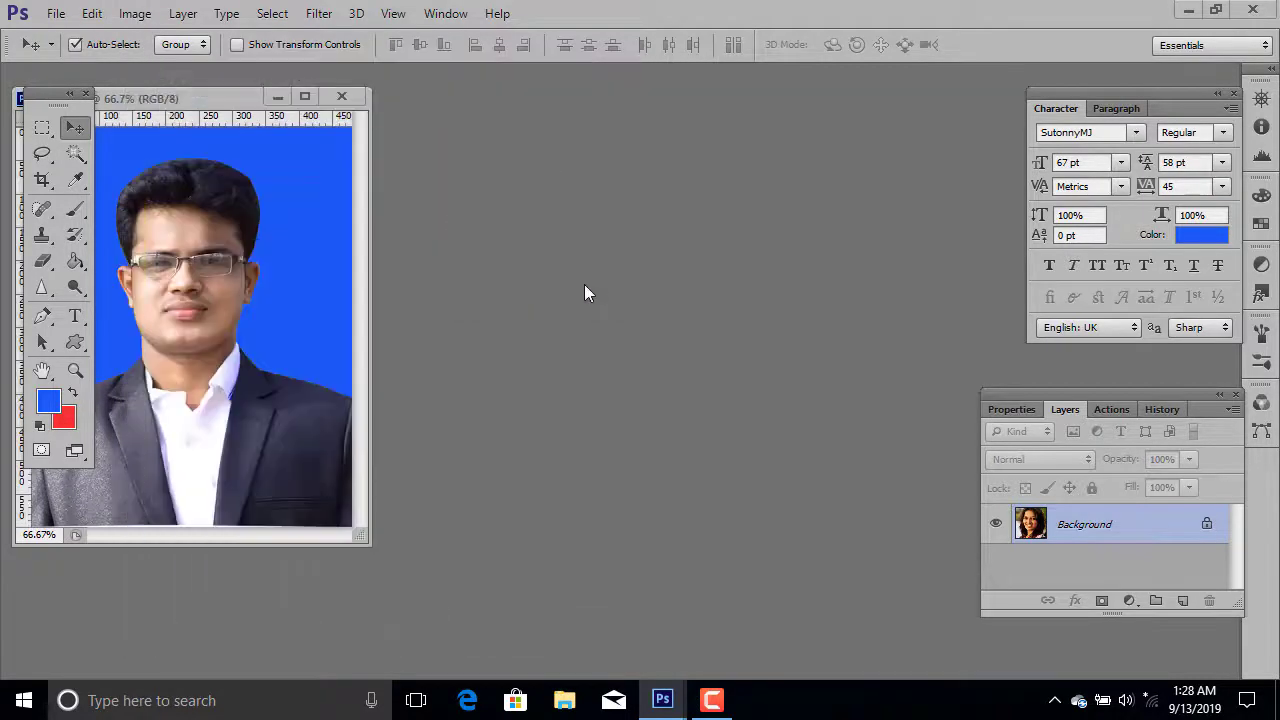
Move the Habib.jpg window aside and select its blue background with the Magic Wand.
drag(180, 98, 415, 127)
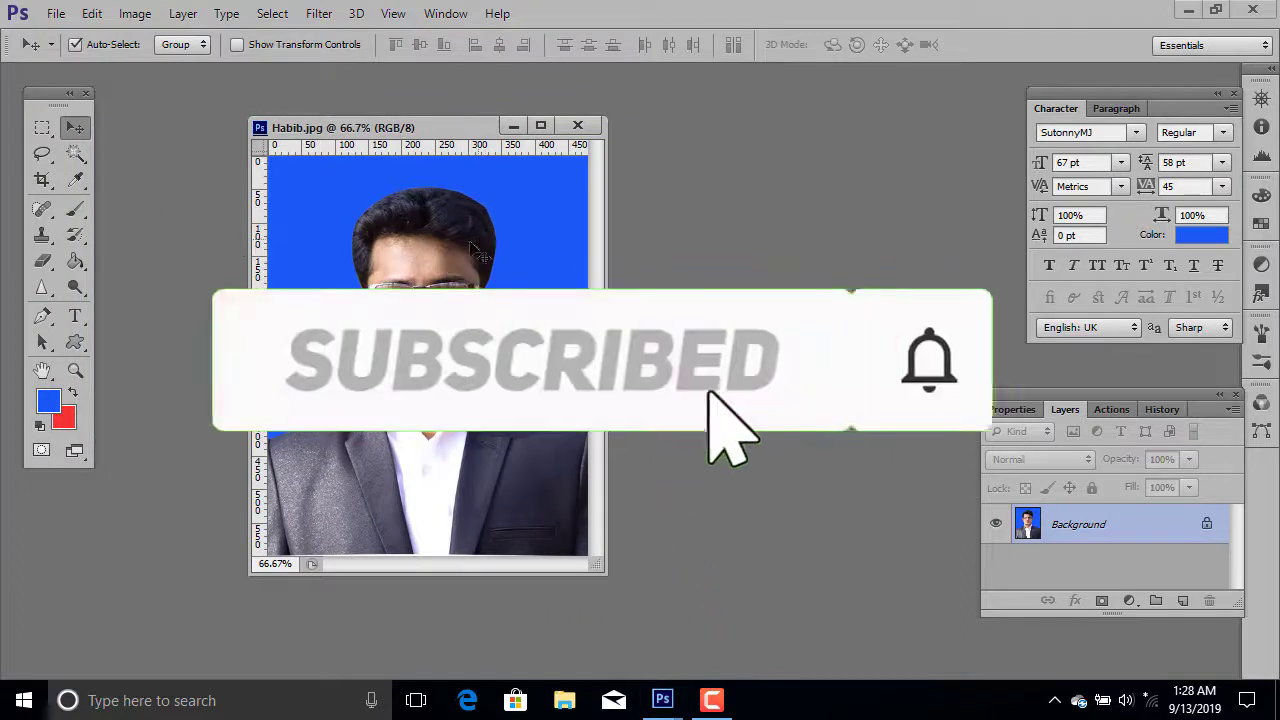
click(80, 152)
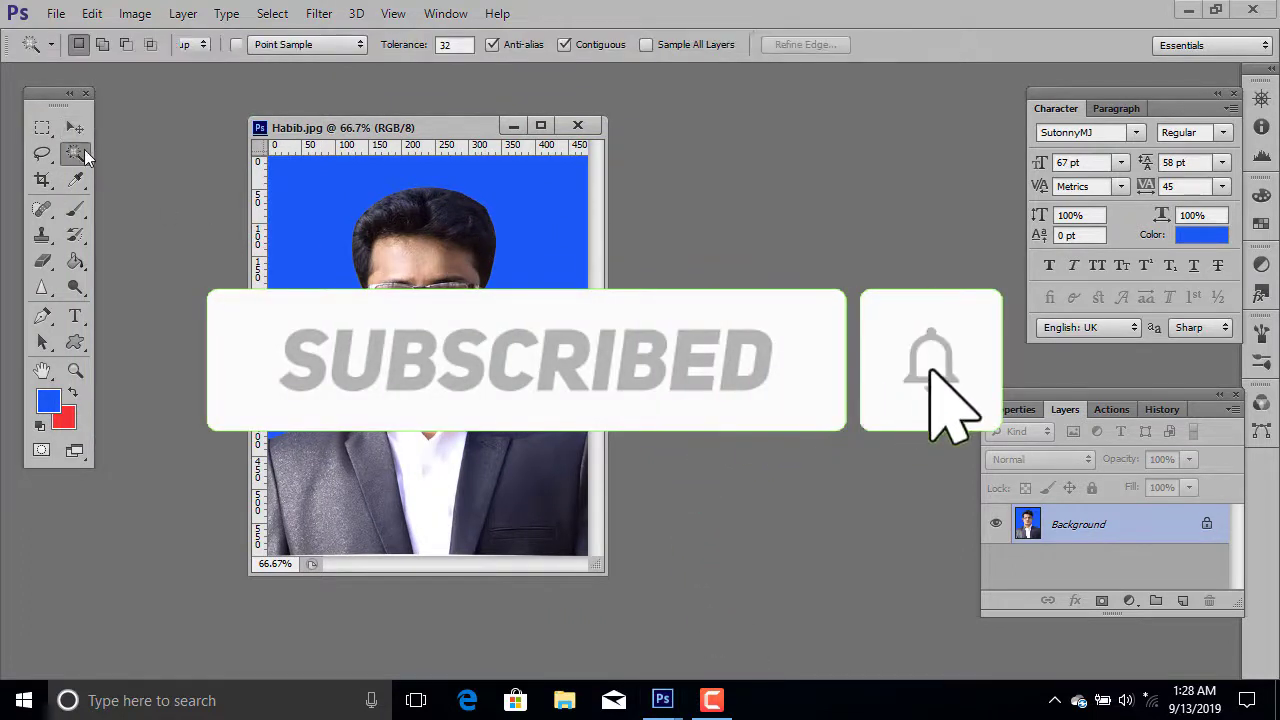
click(325, 262)
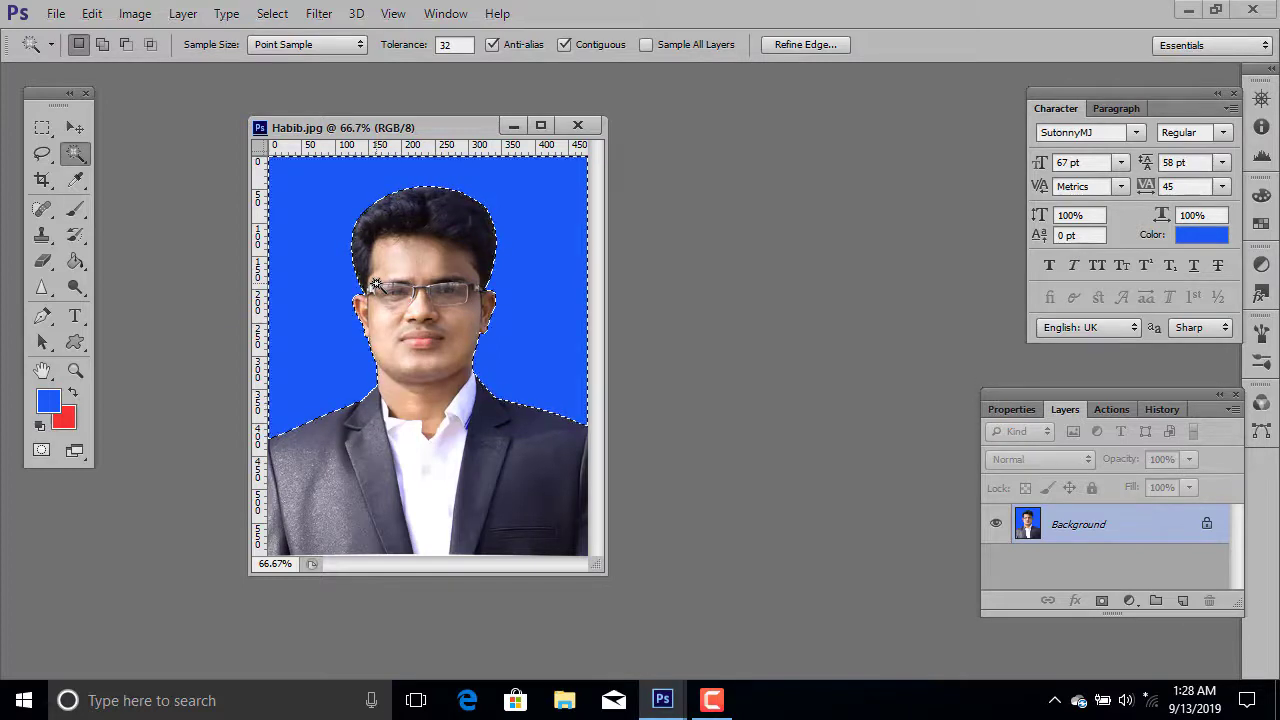
Invert the selection to take the person, then browse the Image and Edit menus.
key(ctrl+shift+i)
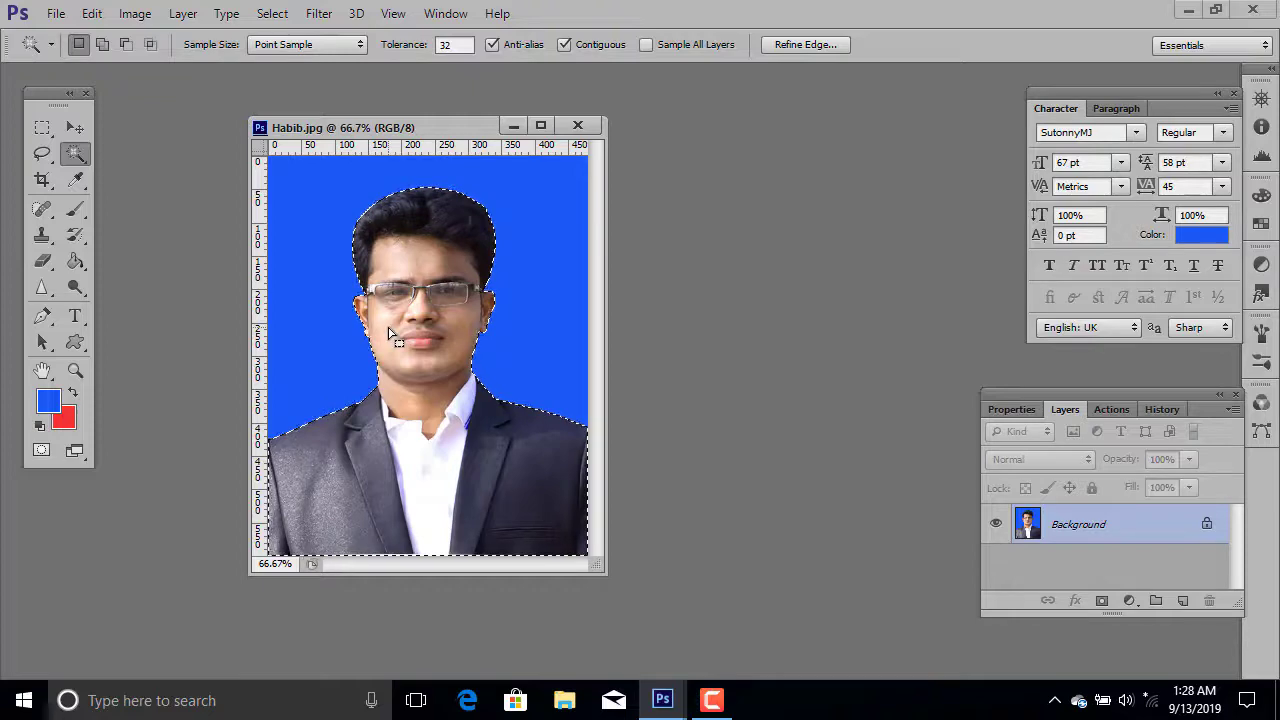
click(134, 13)
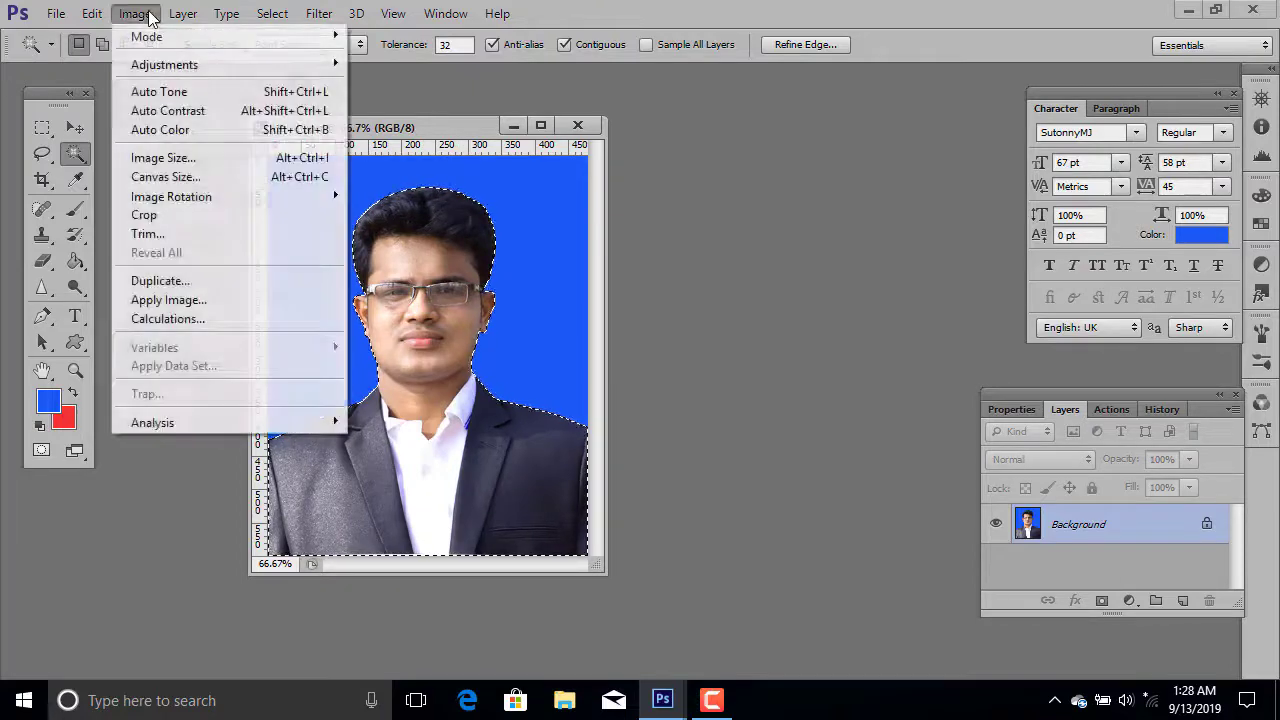
click(88, 14)
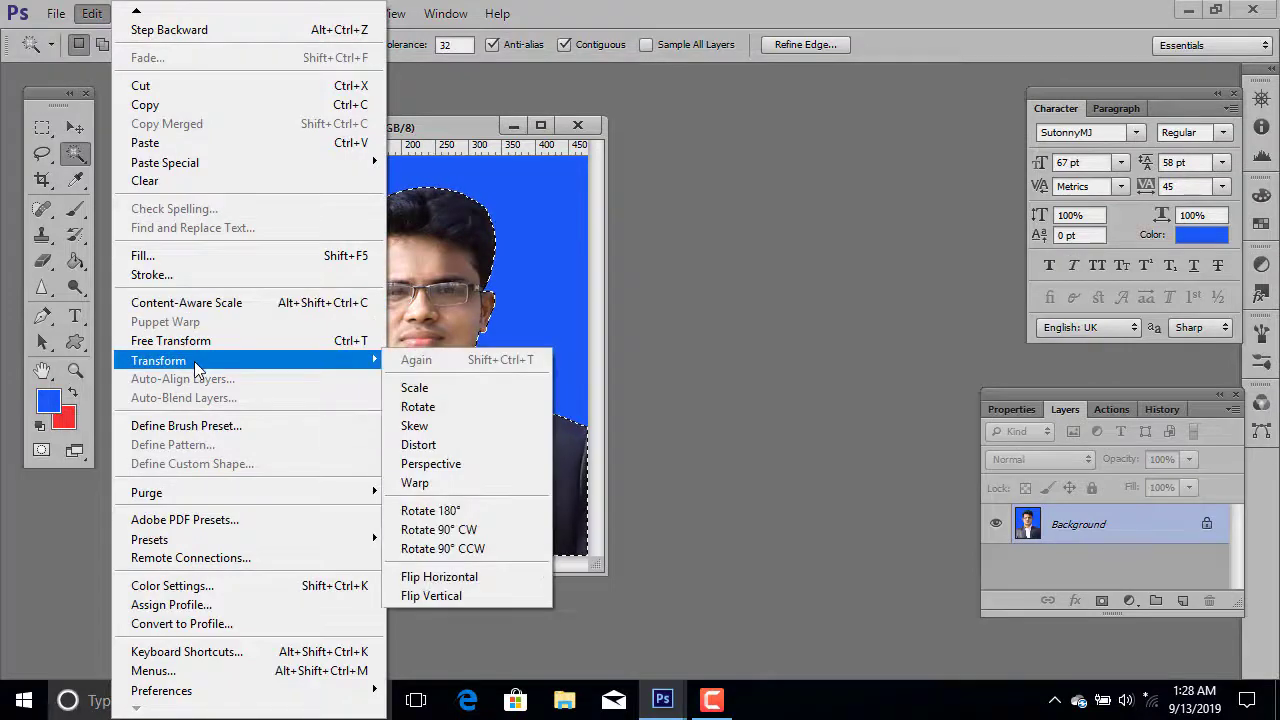
click(520, 279)
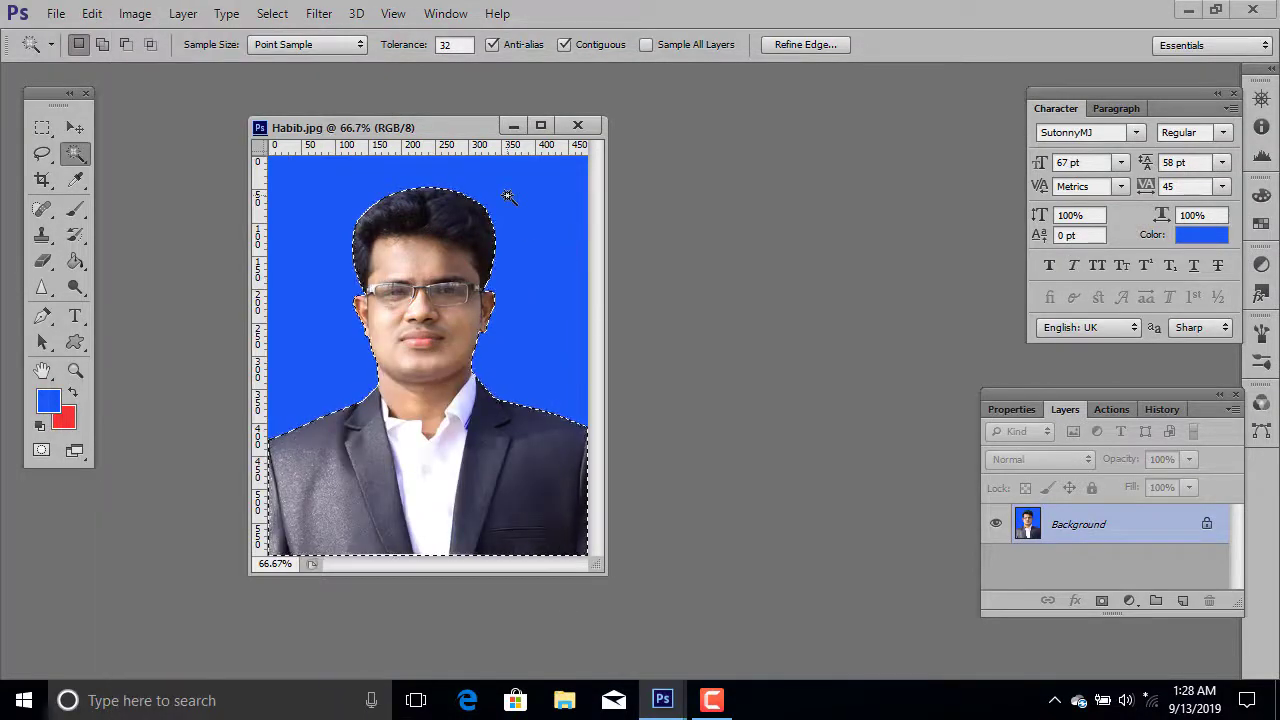
Deselect with Ctrl+D and reselect the blue background with the Magic Wand.
key(ctrl+d)
click(130, 14)
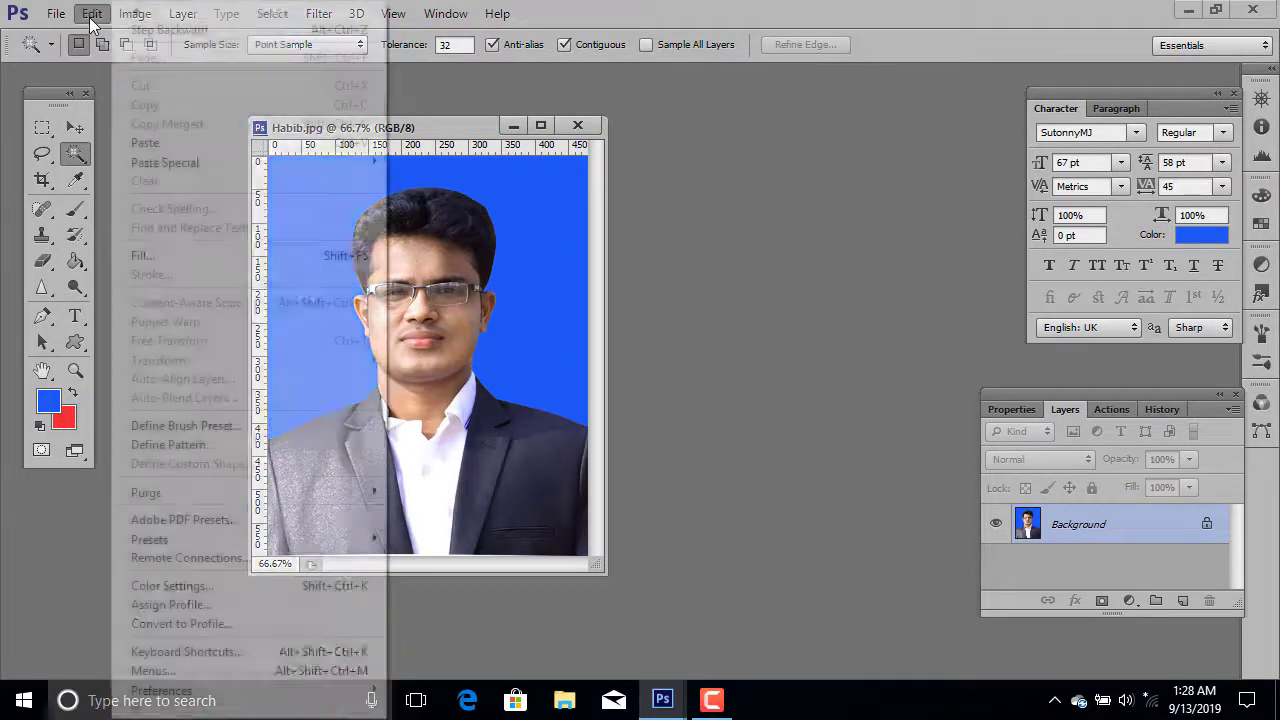
click(88, 14)
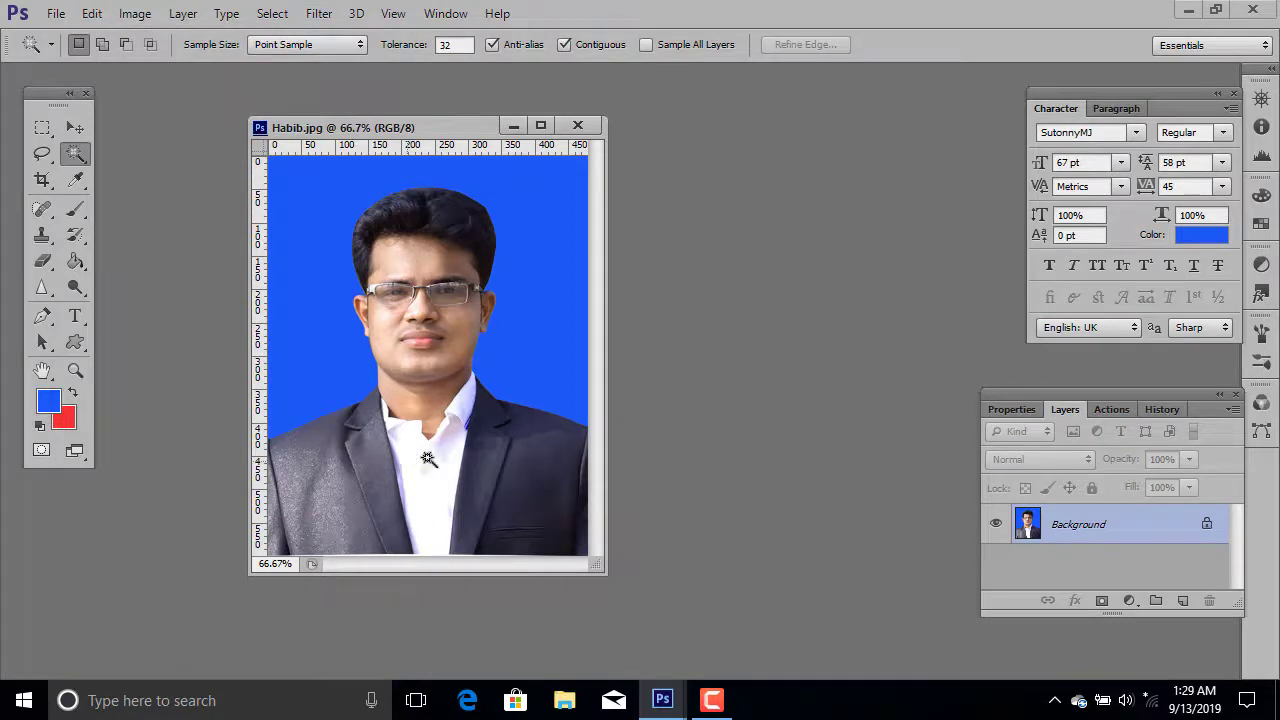
click(325, 293)
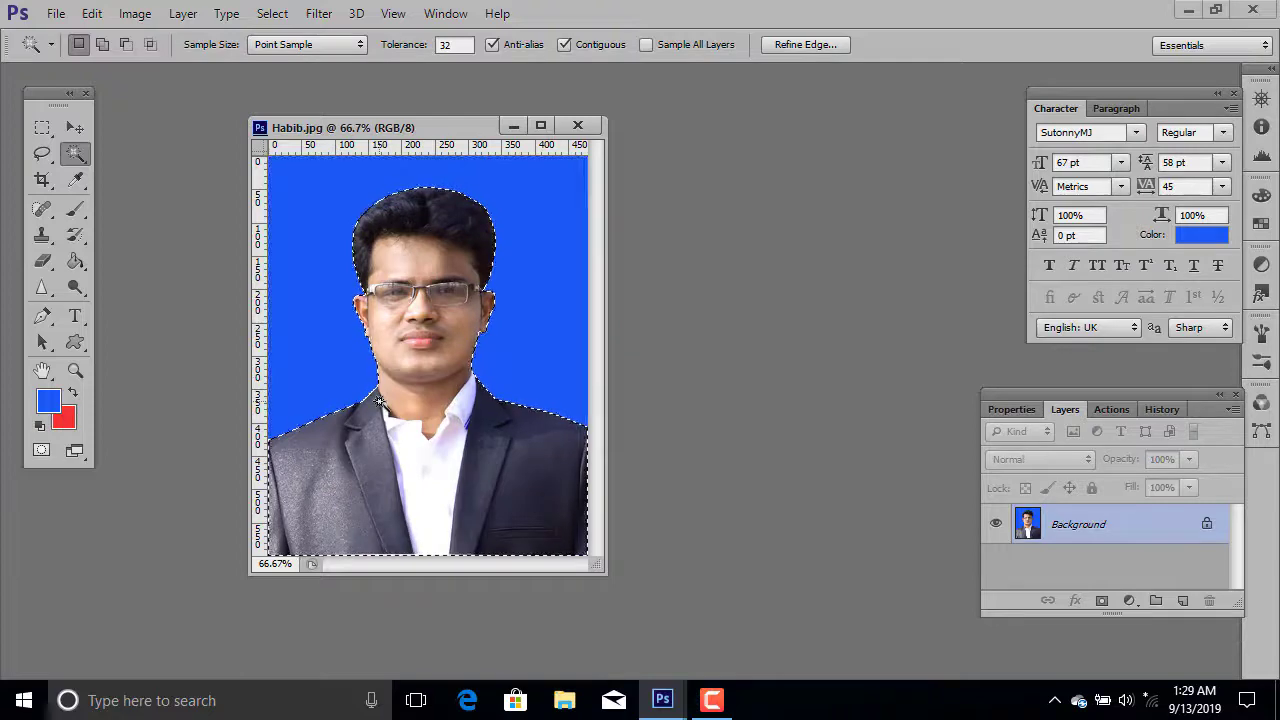
Copy the selected person onto a new Layer 1 and apply Puppet Warp to it.
right_click(346, 338)
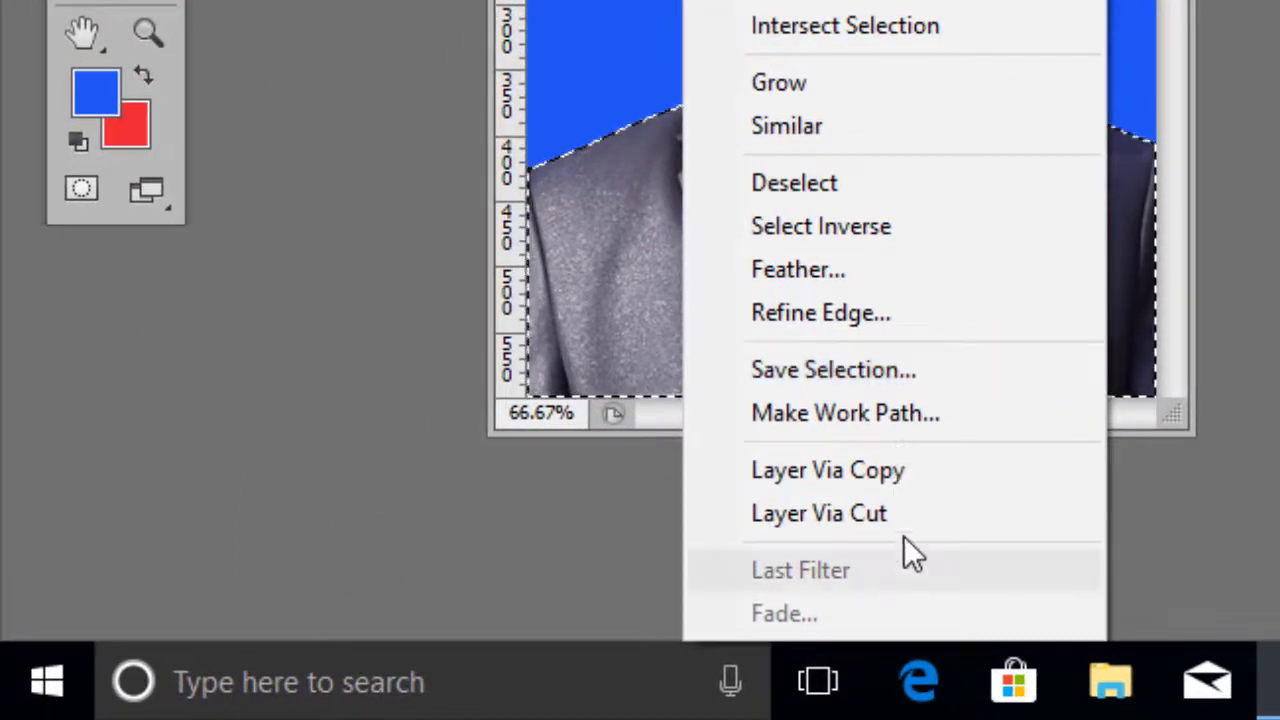
click(893, 476)
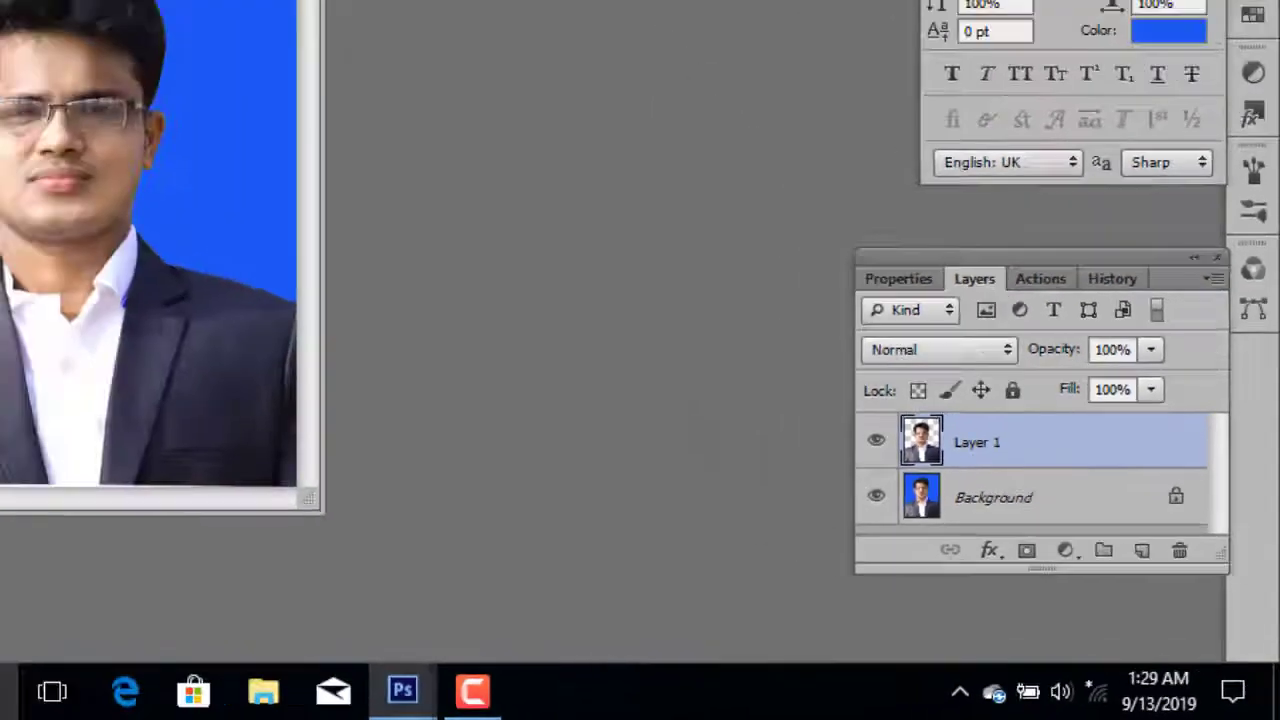
click(92, 13)
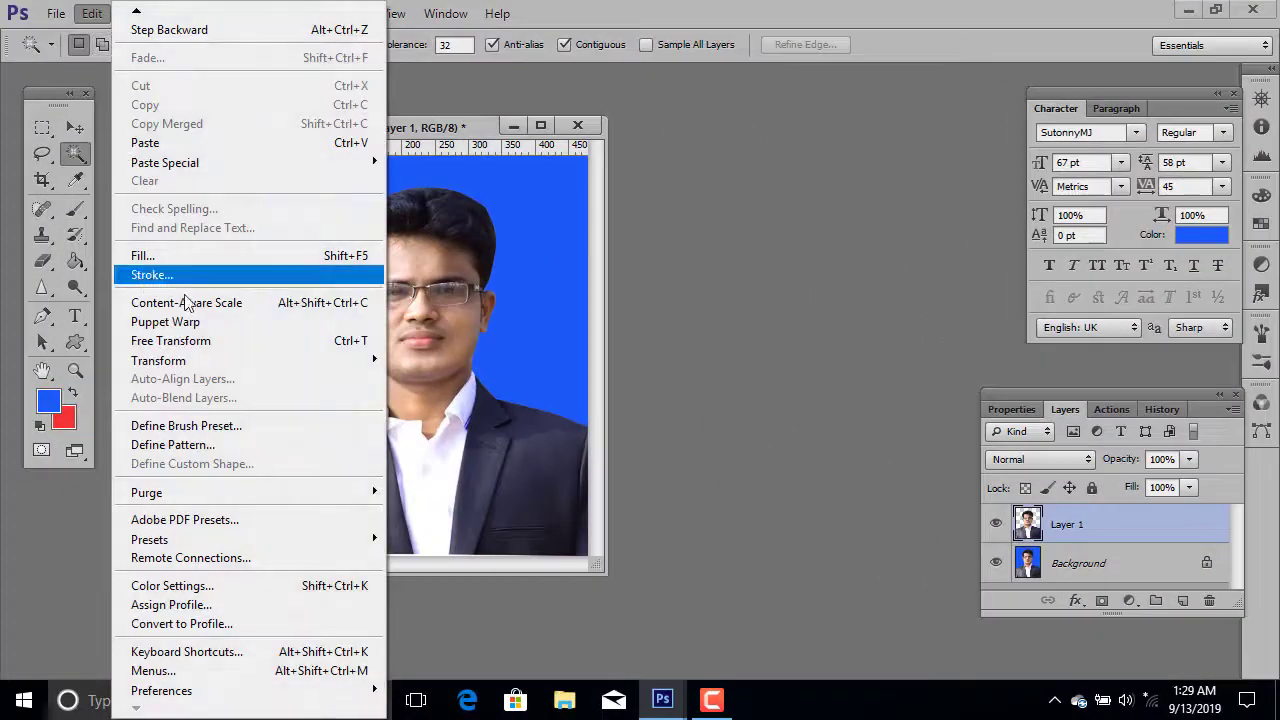
click(224, 323)
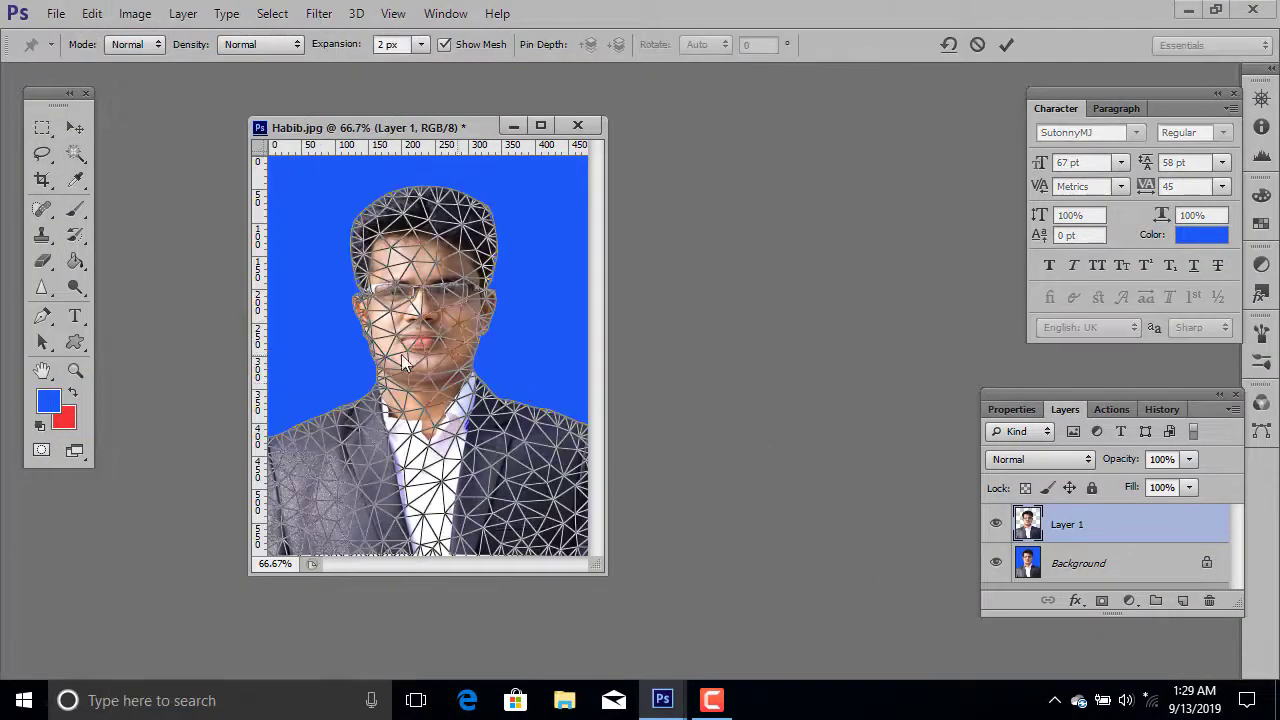
Pin the jacket's left, bottom and right edges, drag the head down-left, and commit.
click(284, 540)
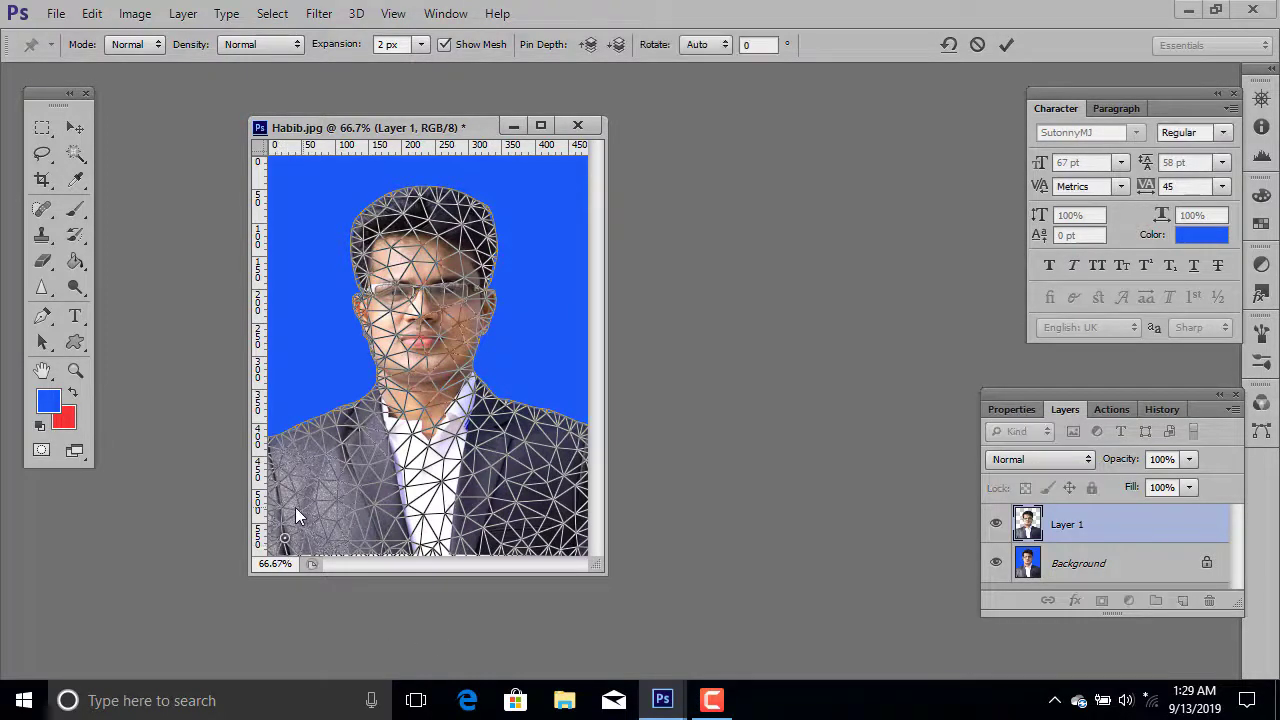
click(278, 458)
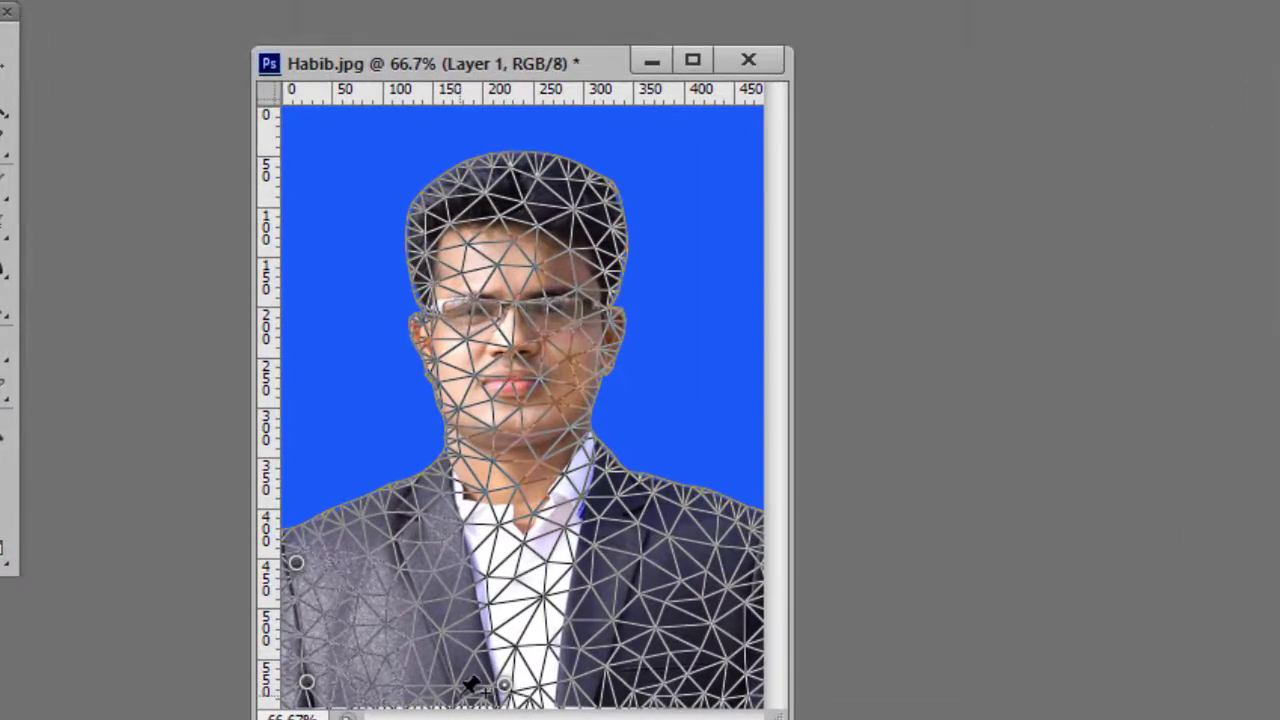
click(423, 693)
click(661, 693)
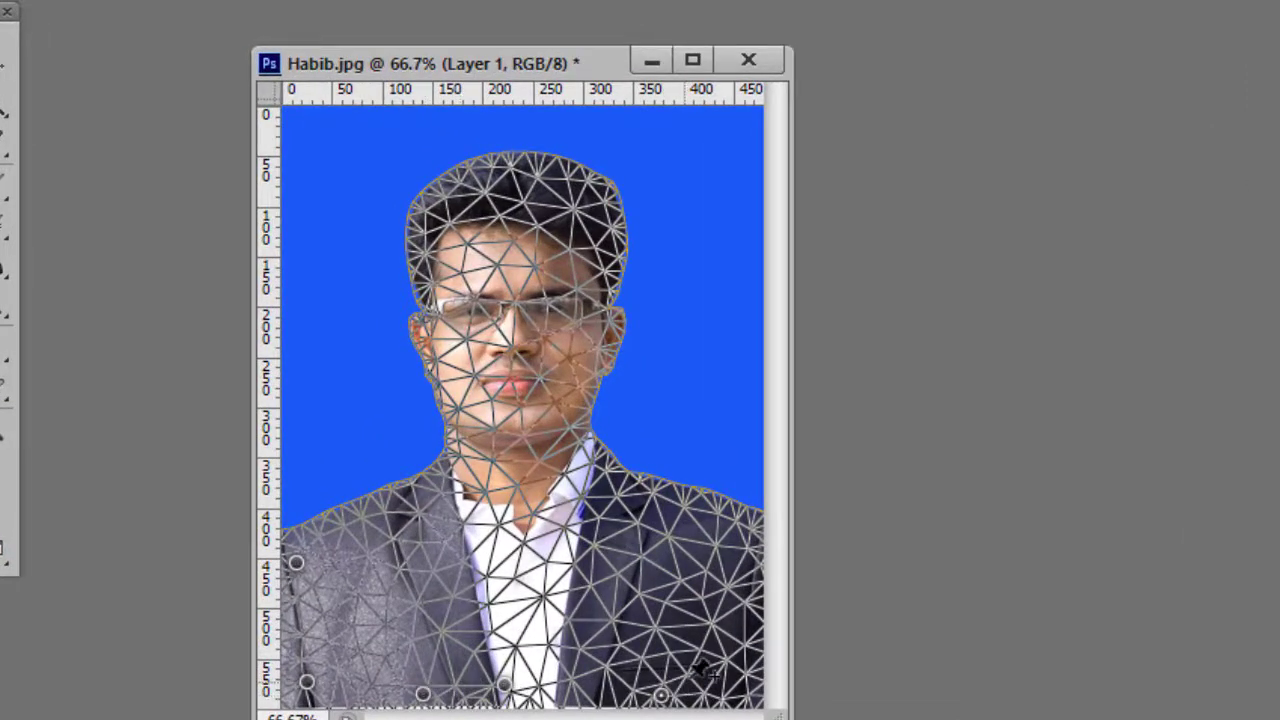
click(748, 689)
click(748, 562)
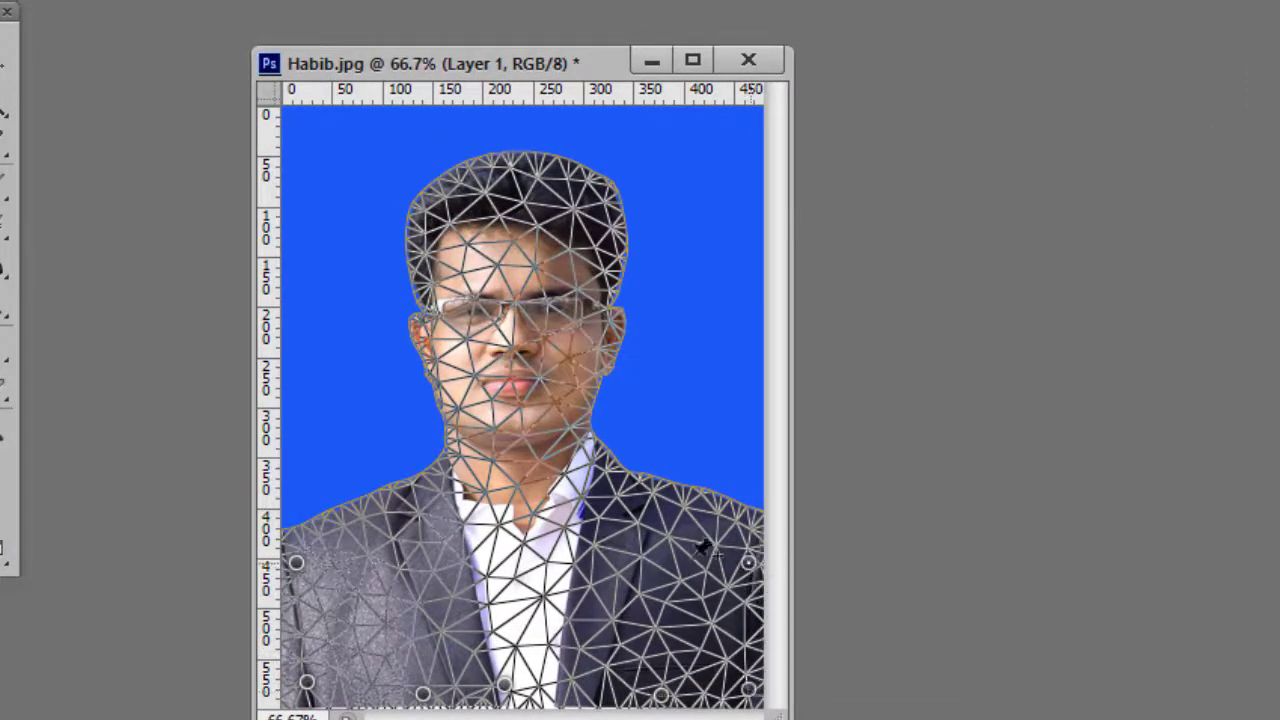
mouse_move(533, 177)
mouse_down()
mouse_move(309, 337)
mouse_move(545, 580)
mouse_move(560, 650)
mouse_move(614, 540)
mouse_move(601, 590)
mouse_up()
key(Return)
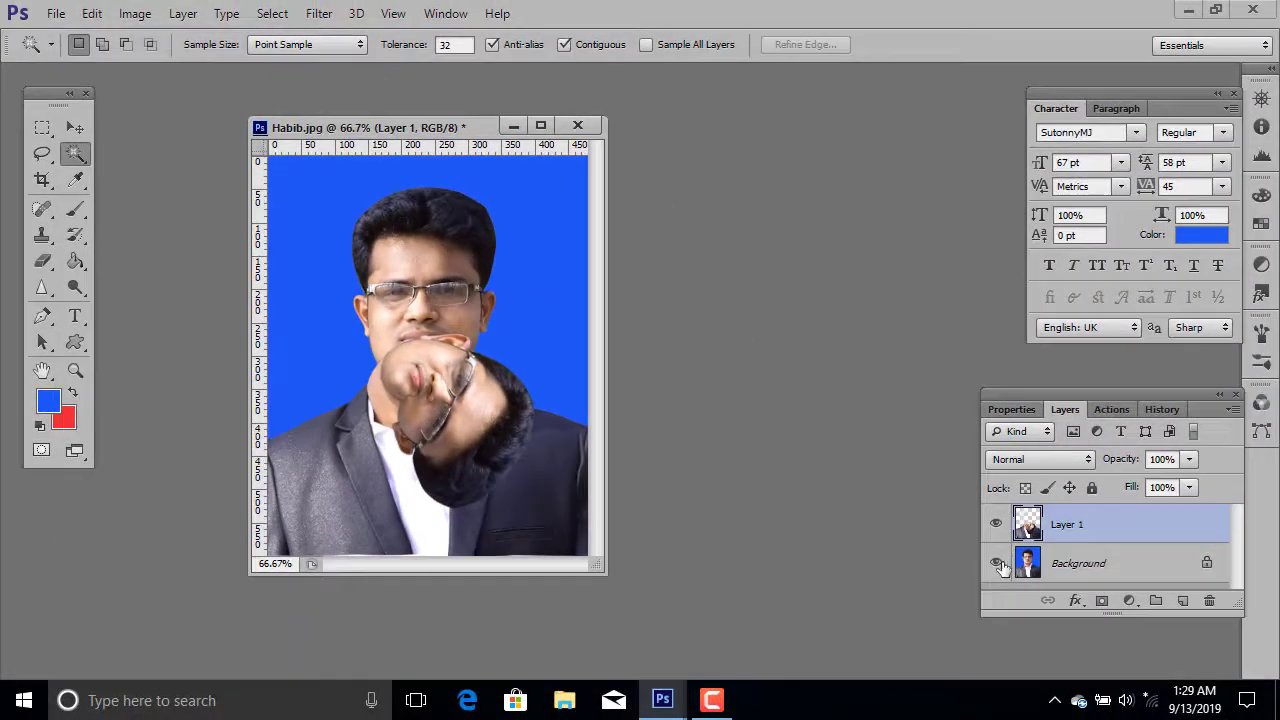
Undo the puppet warp and the Layer Via Copy, then close Habib.jpg.
click(996, 563)
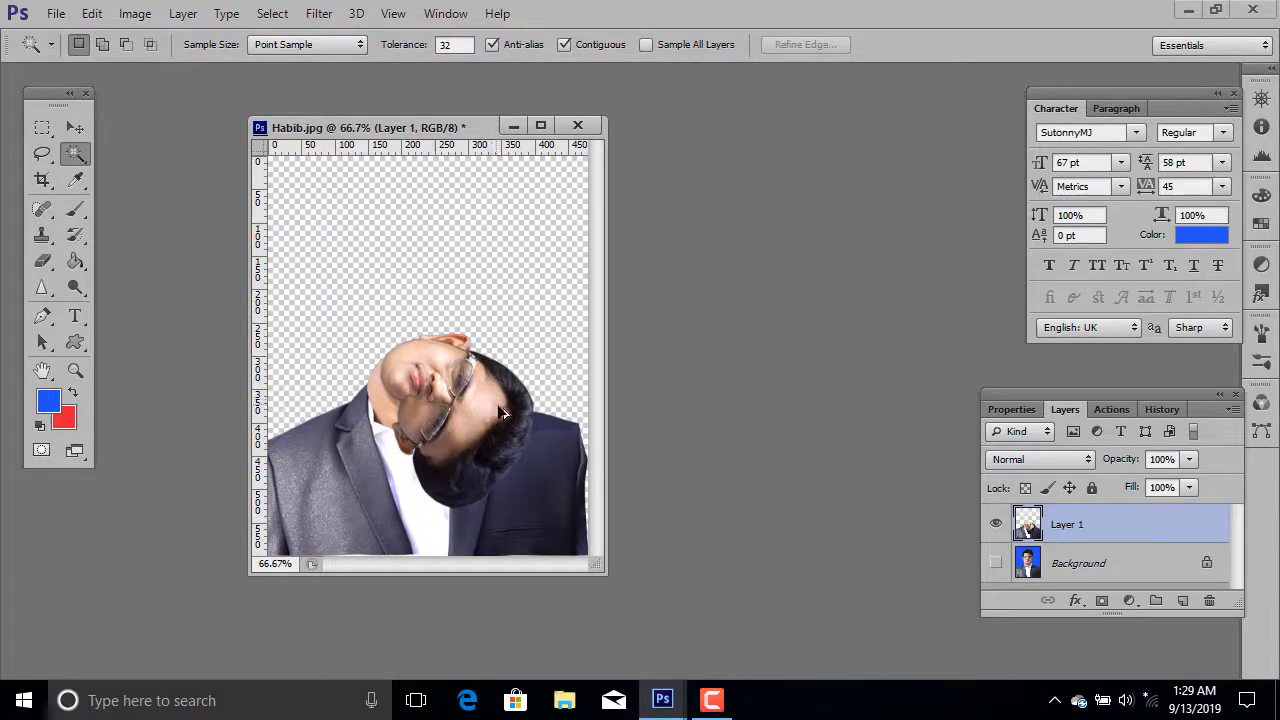
key(ctrl+z)
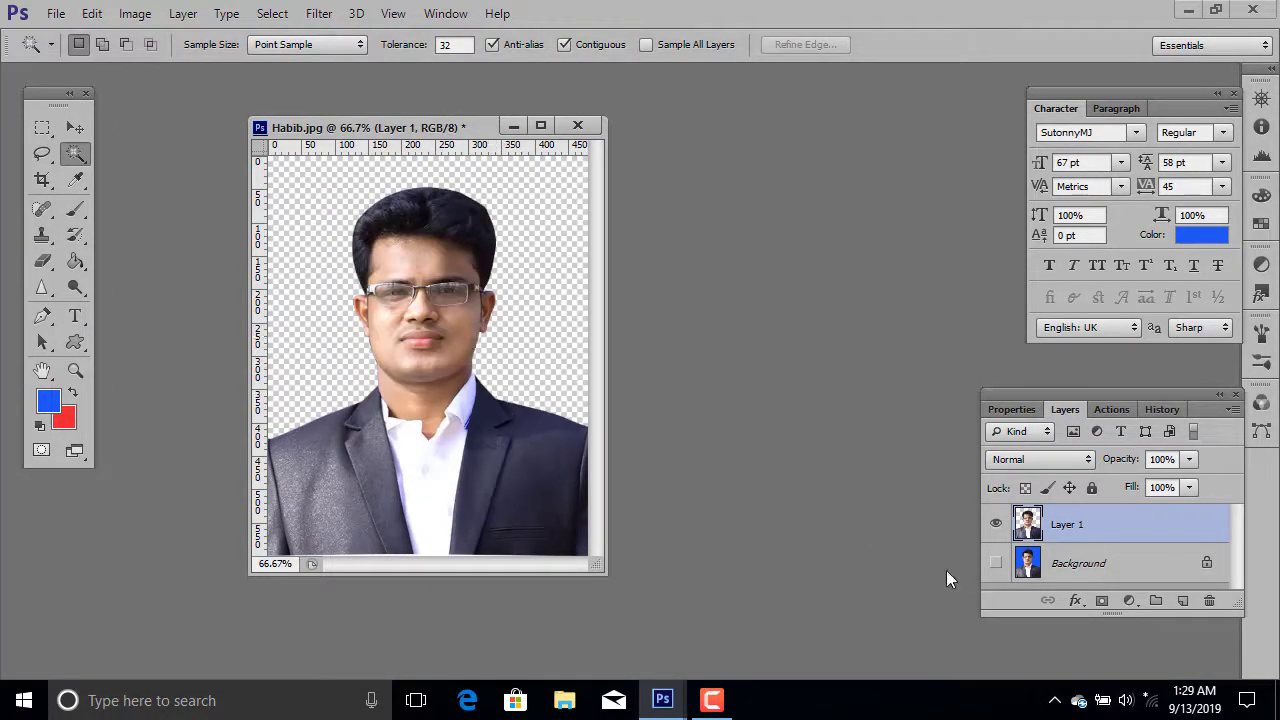
click(995, 563)
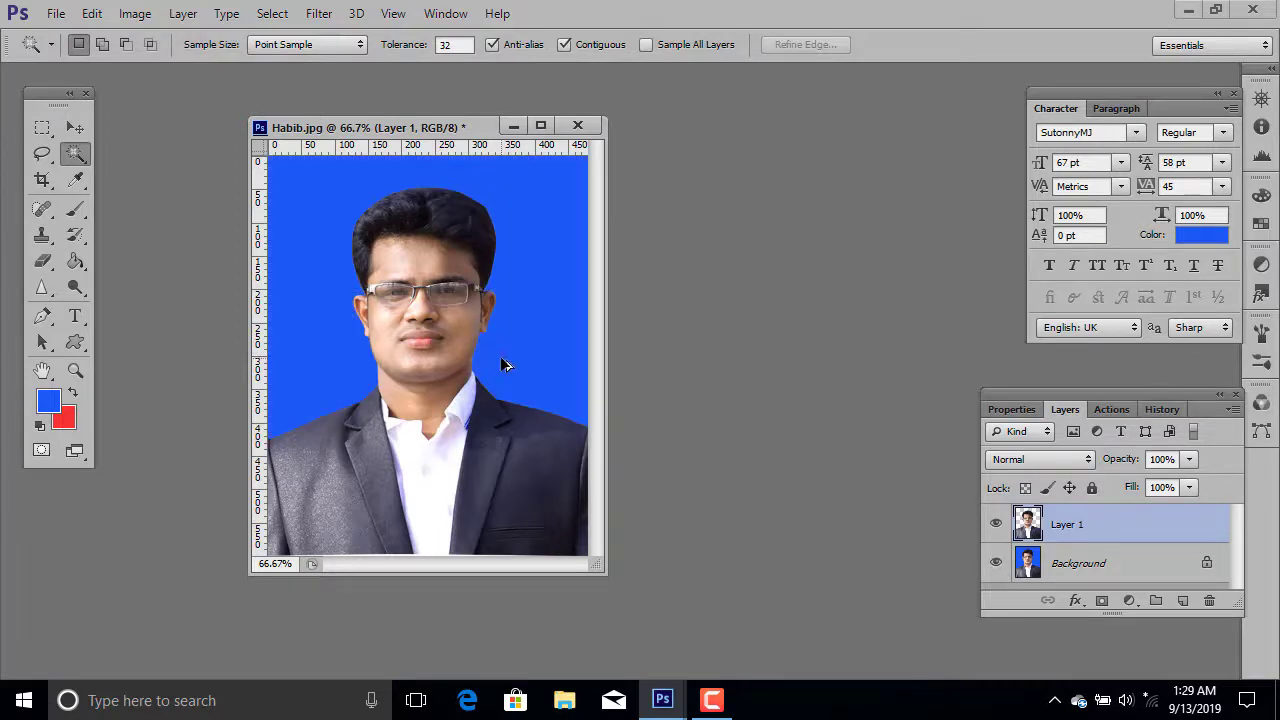
key(ctrl+alt+z)
key(ctrl+alt+z)
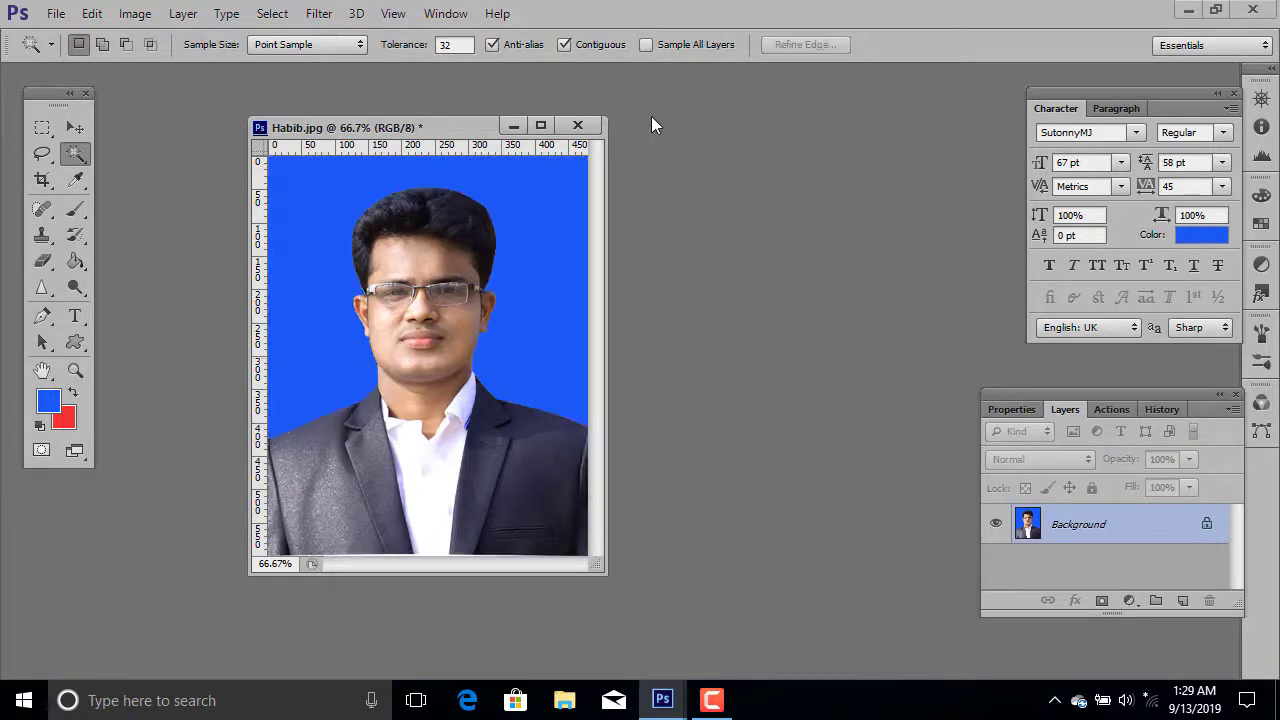
click(578, 126)
click(640, 279)
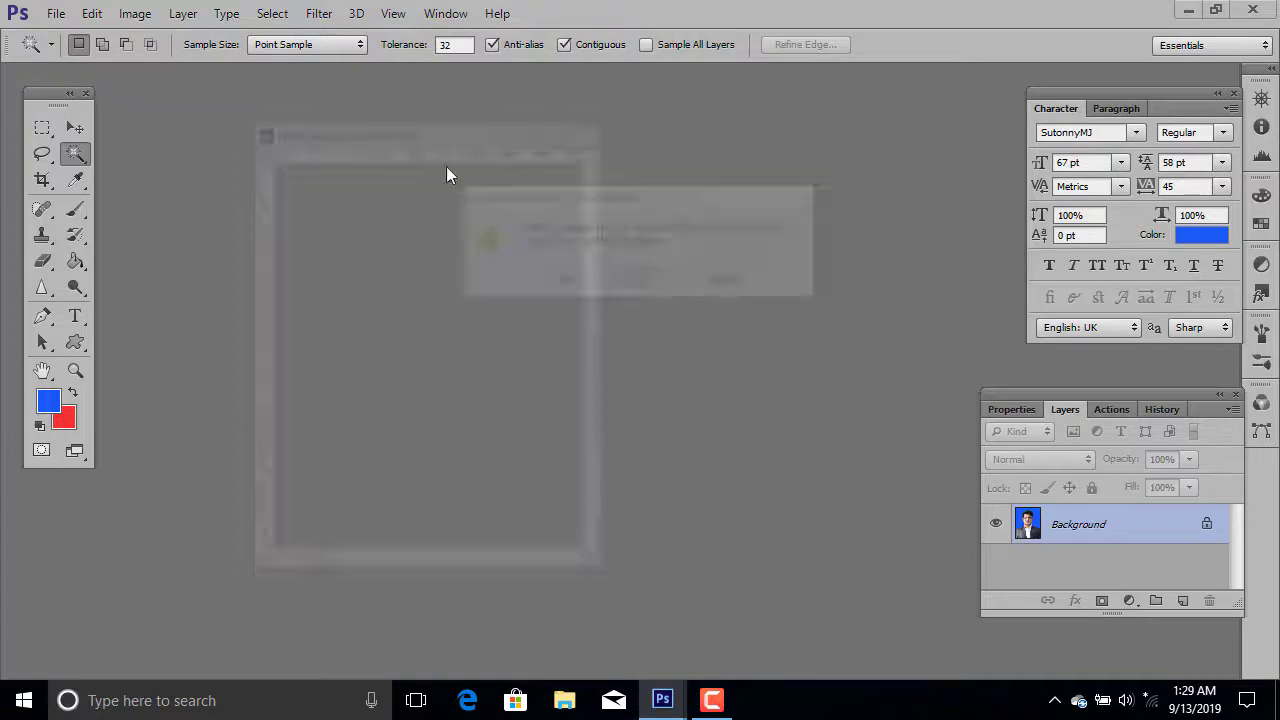
click(91, 14)
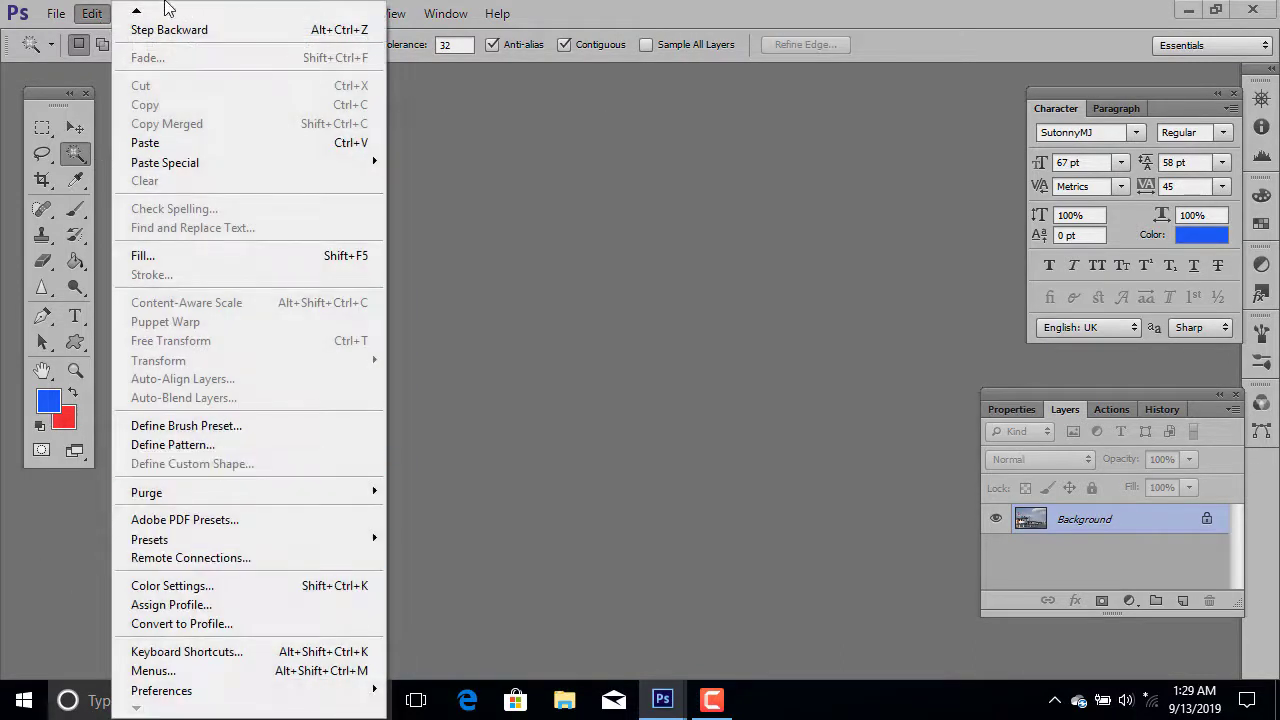
click(601, 193)
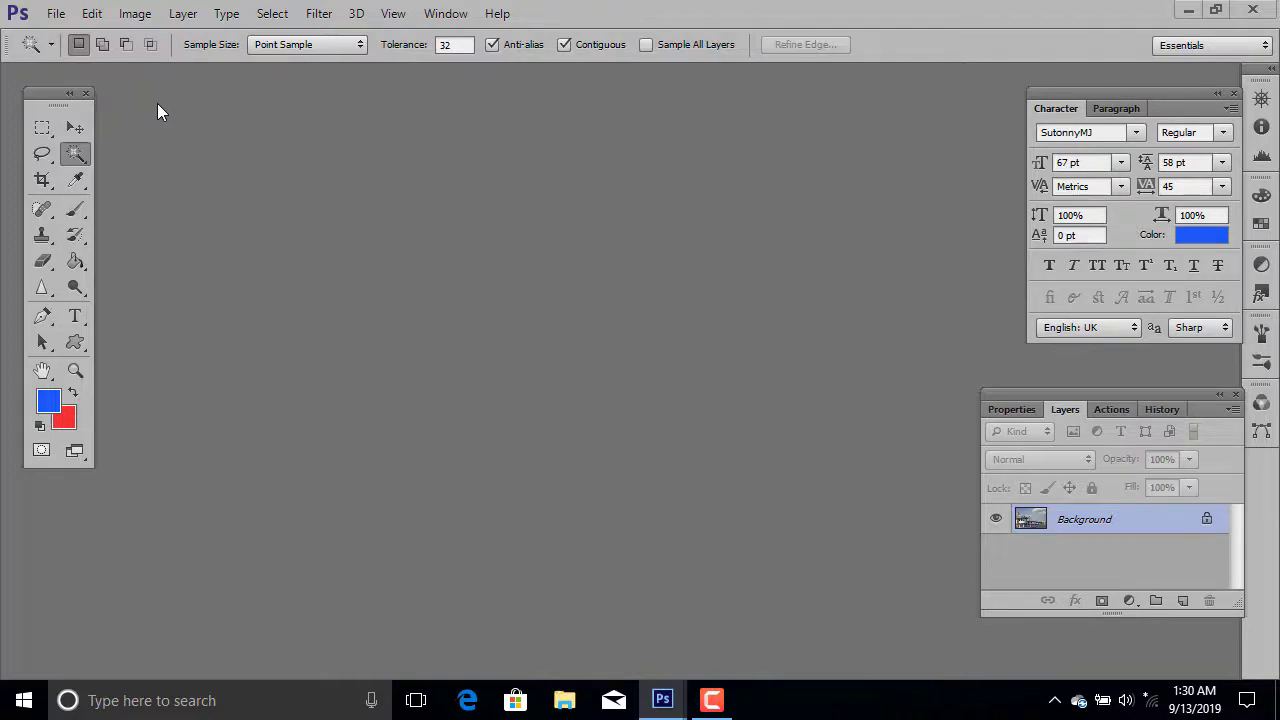
click(103, 20)
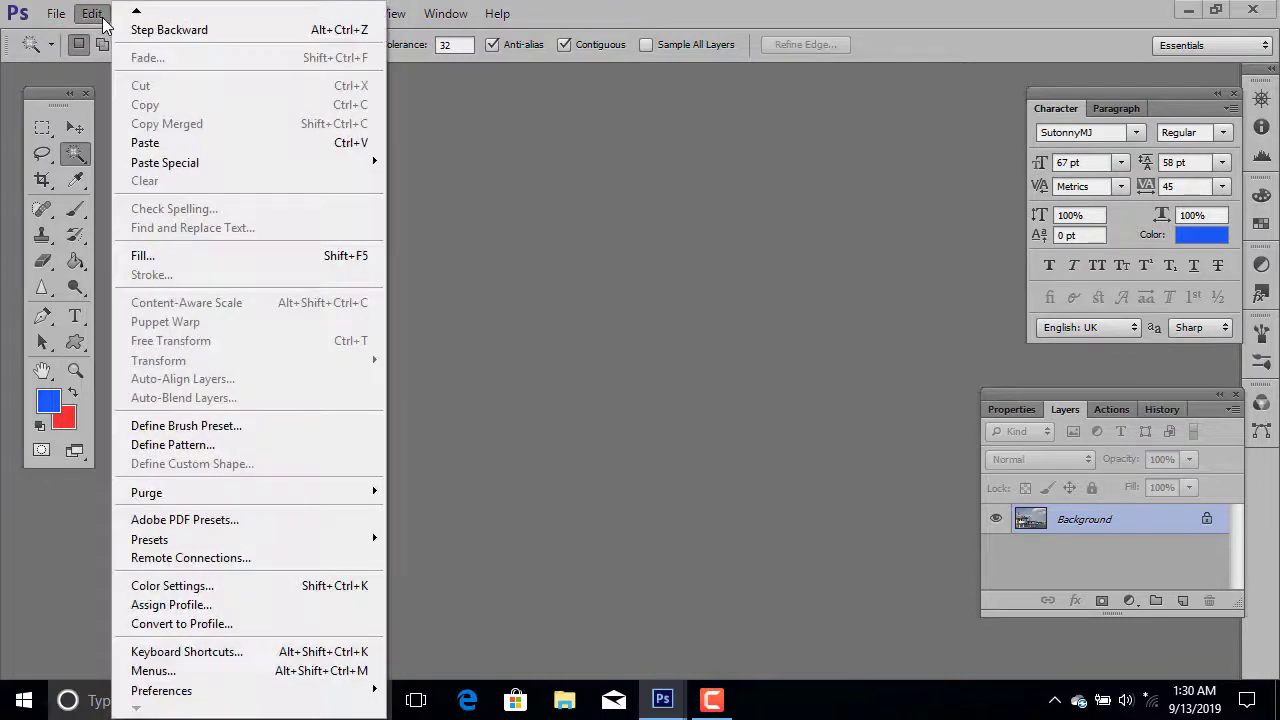
click(493, 372)
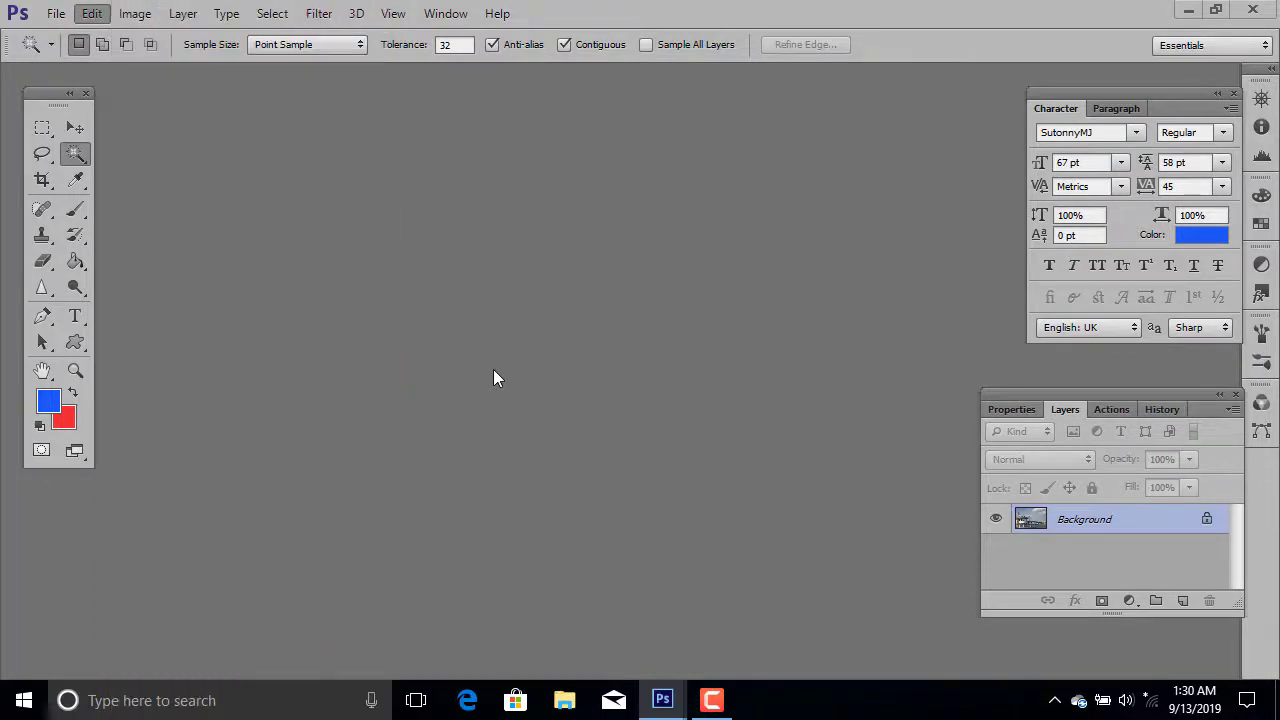
click(153, 15)
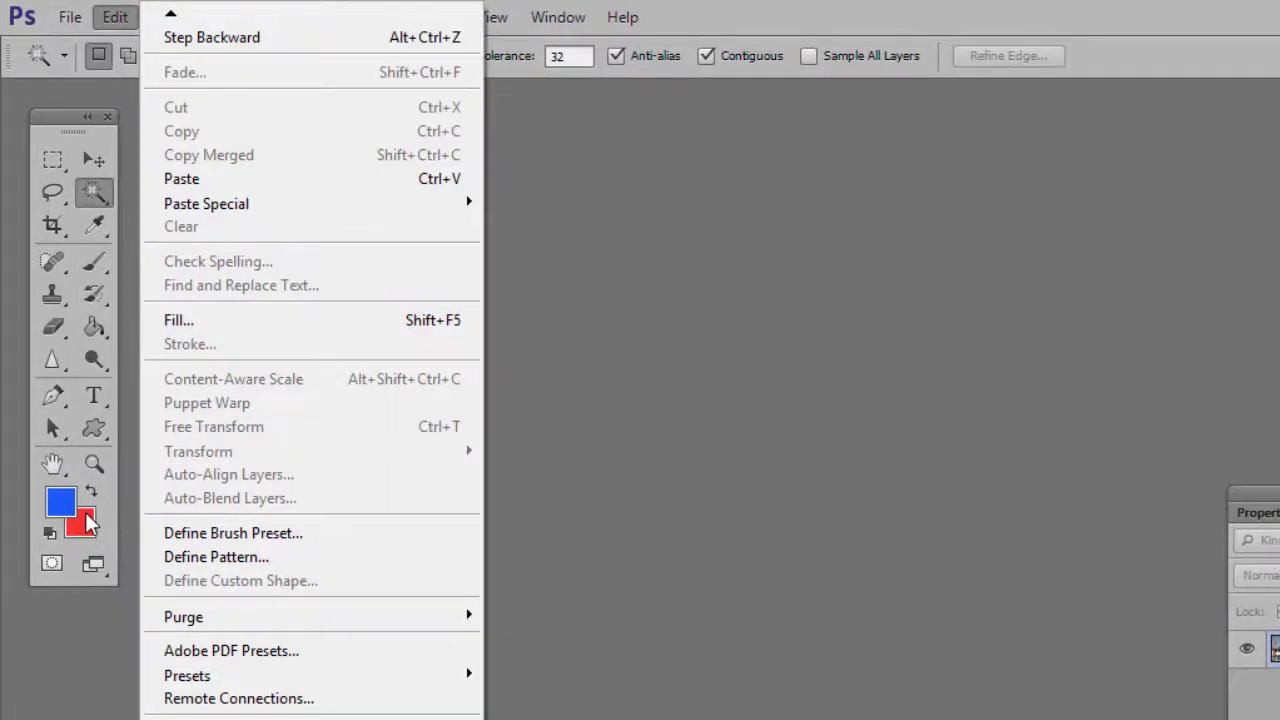
Set the background colour to bright green #41ec0c.
click(90, 520)
click(963, 291)
click(963, 409)
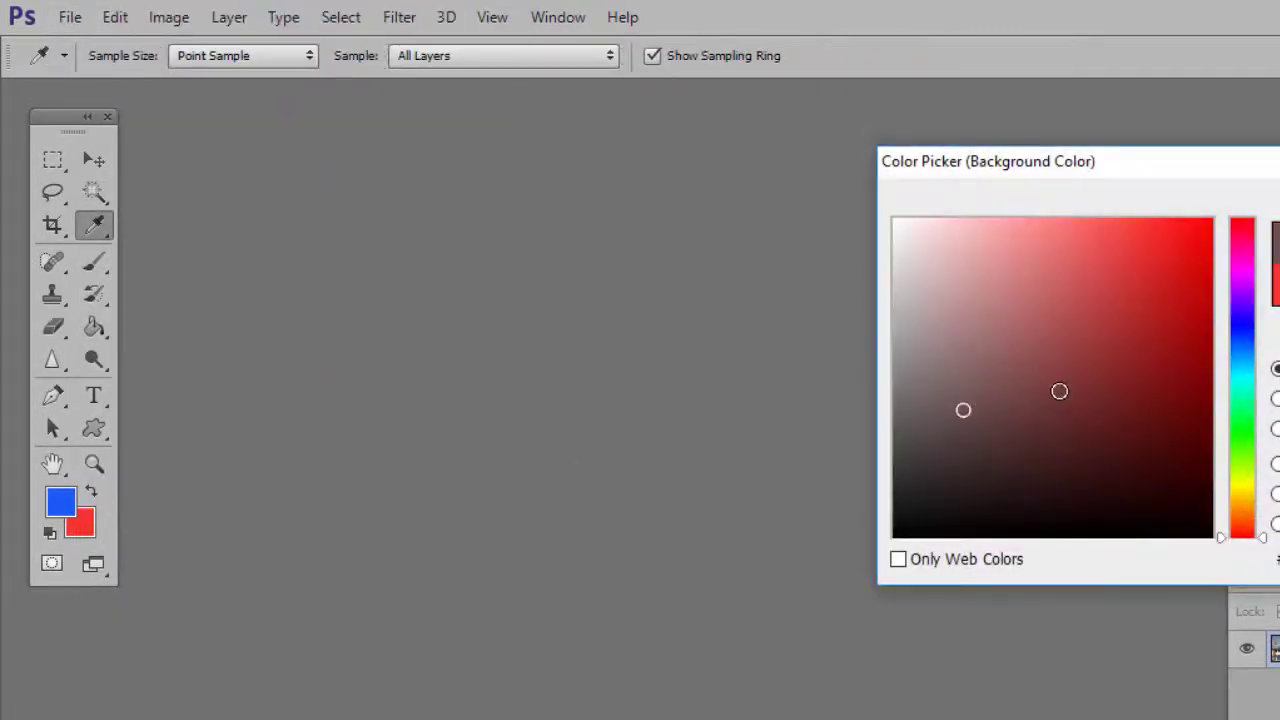
click(1177, 403)
click(1242, 450)
click(955, 193)
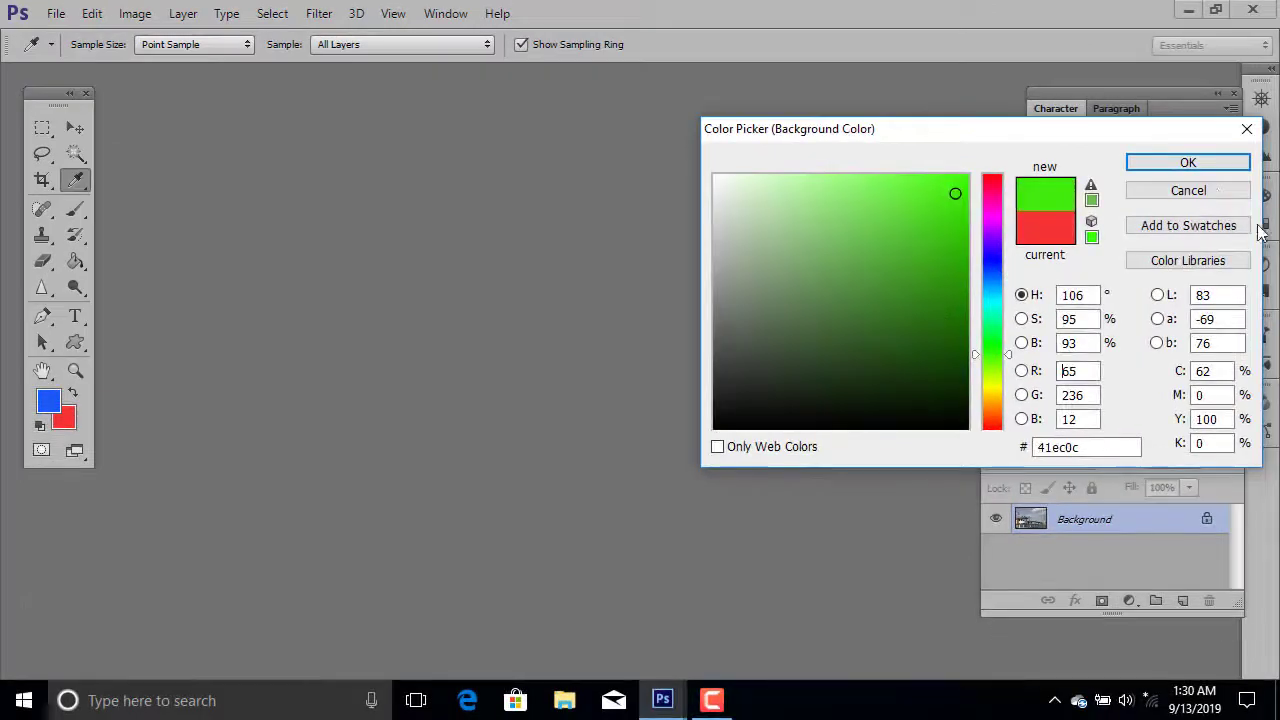
click(1180, 163)
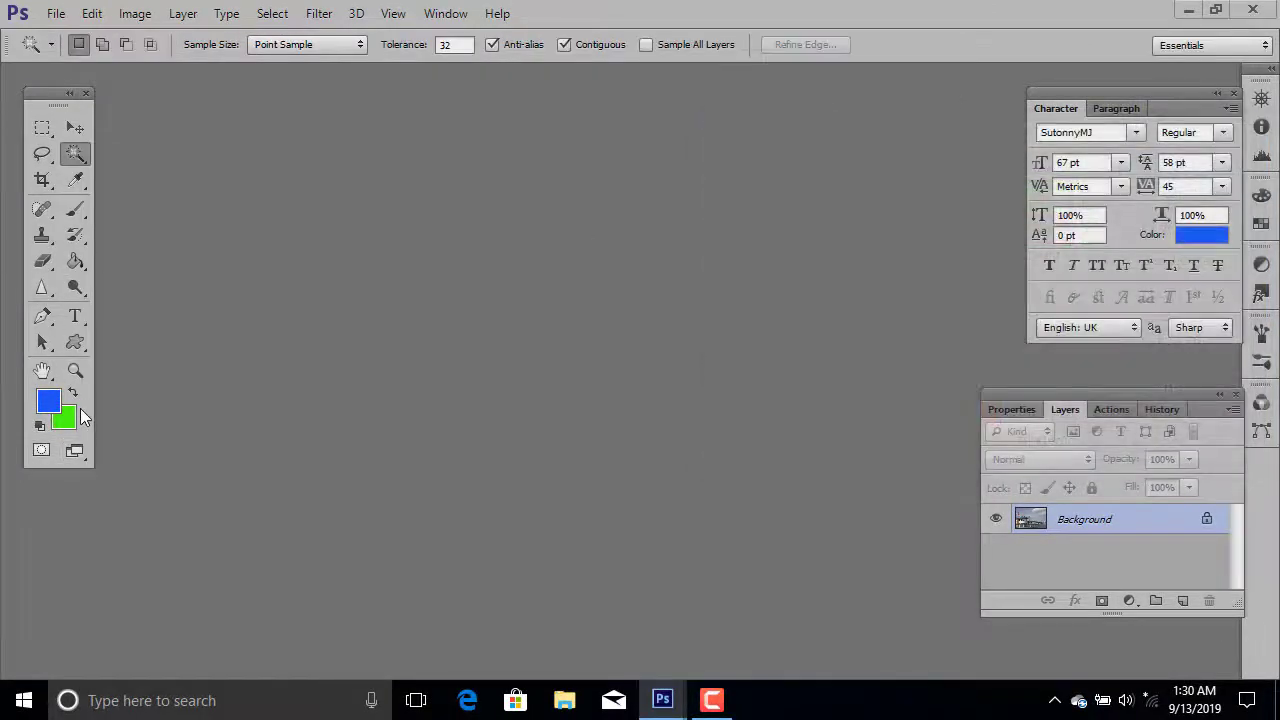
Convert the image to Grayscale, discarding colour information, and dismiss the foreground Color Picker.
click(134, 13)
mouse_move(204, 50)
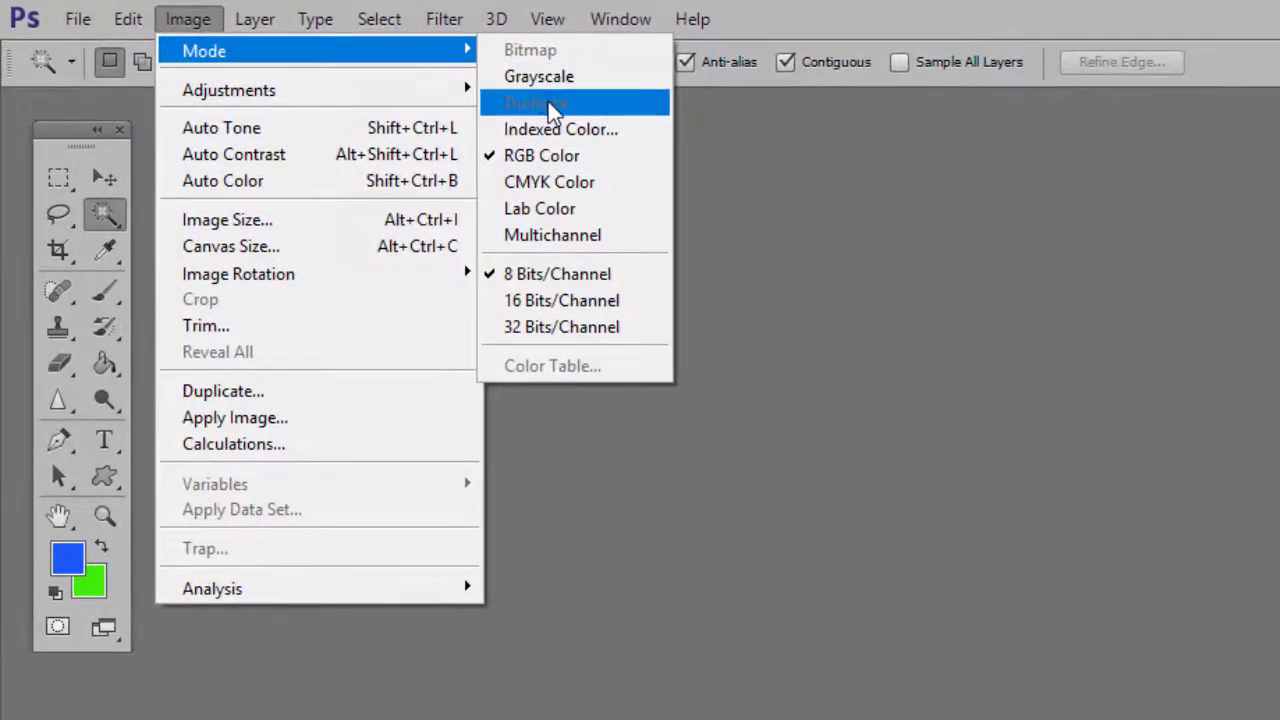
click(585, 77)
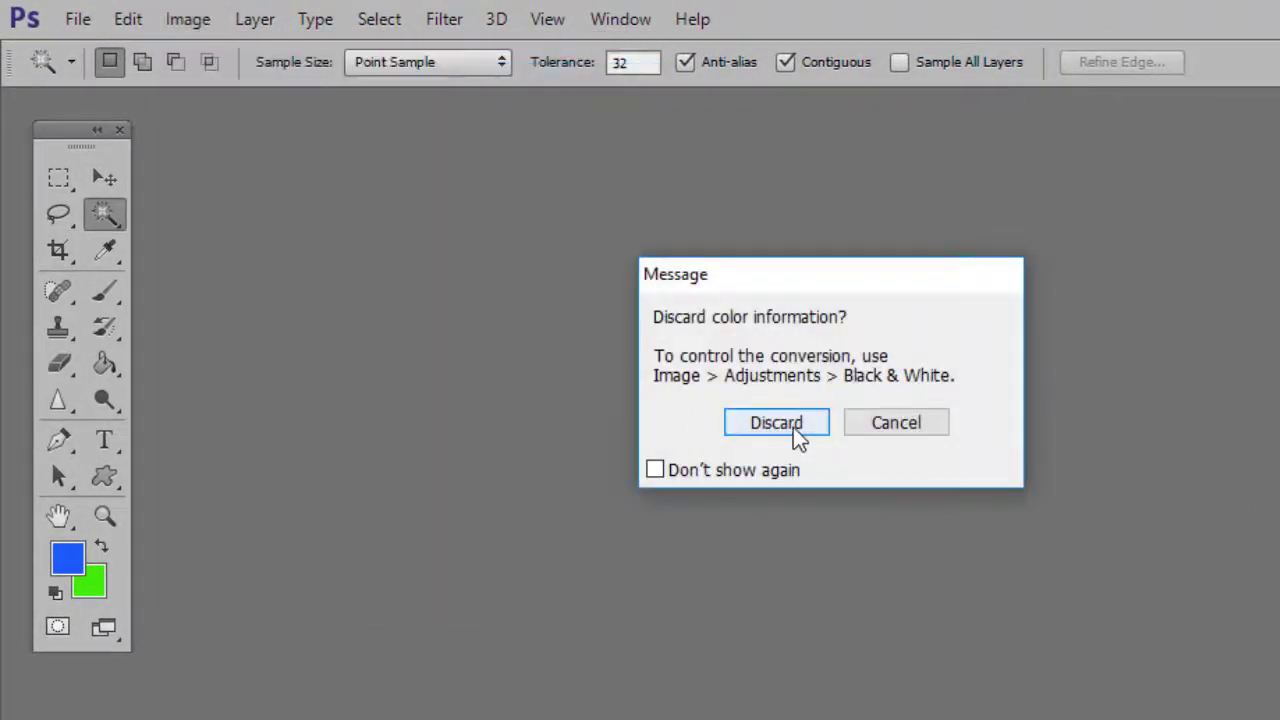
click(794, 430)
click(68, 559)
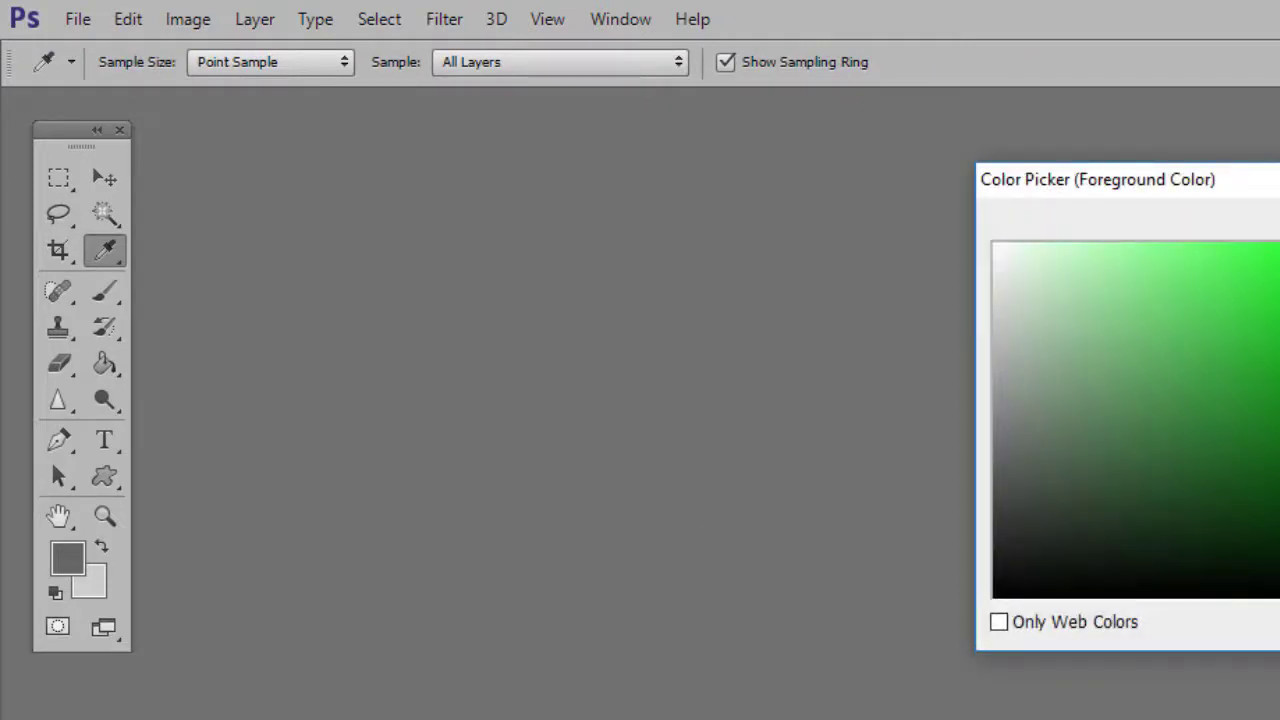
key(Return)
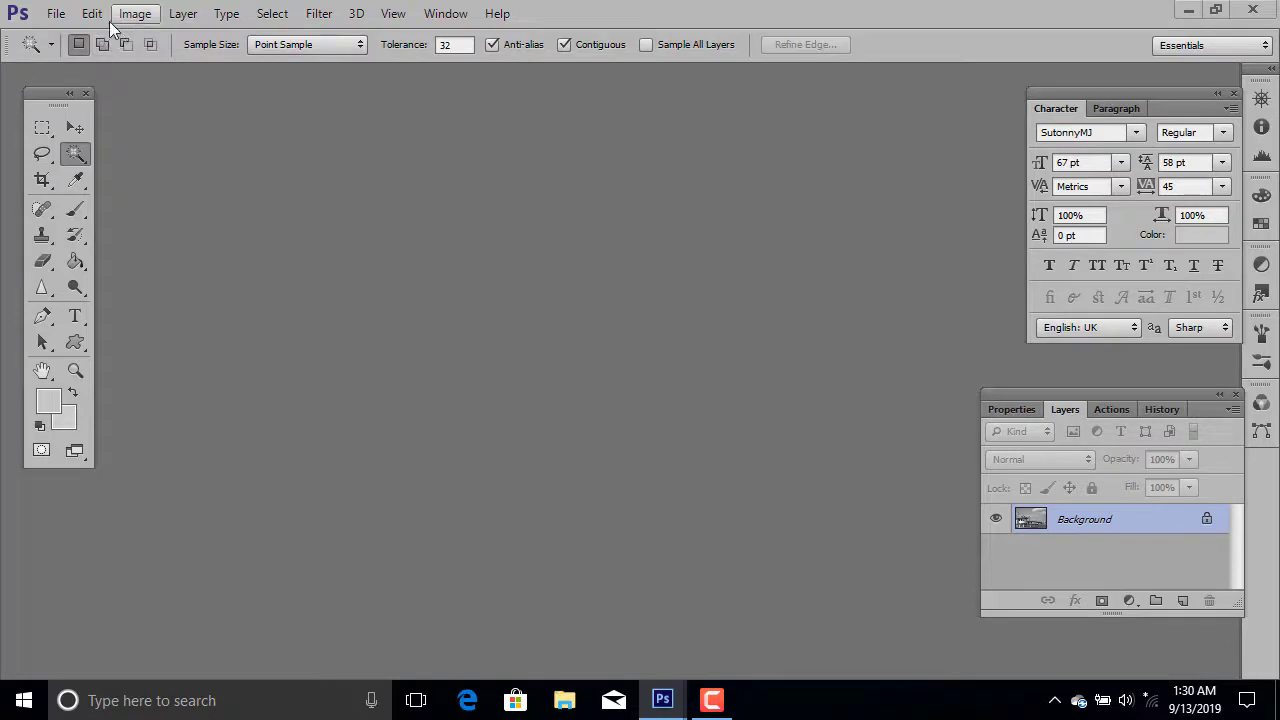
Convert the image to CMYK Color mode.
click(143, 18)
mouse_move(229, 57)
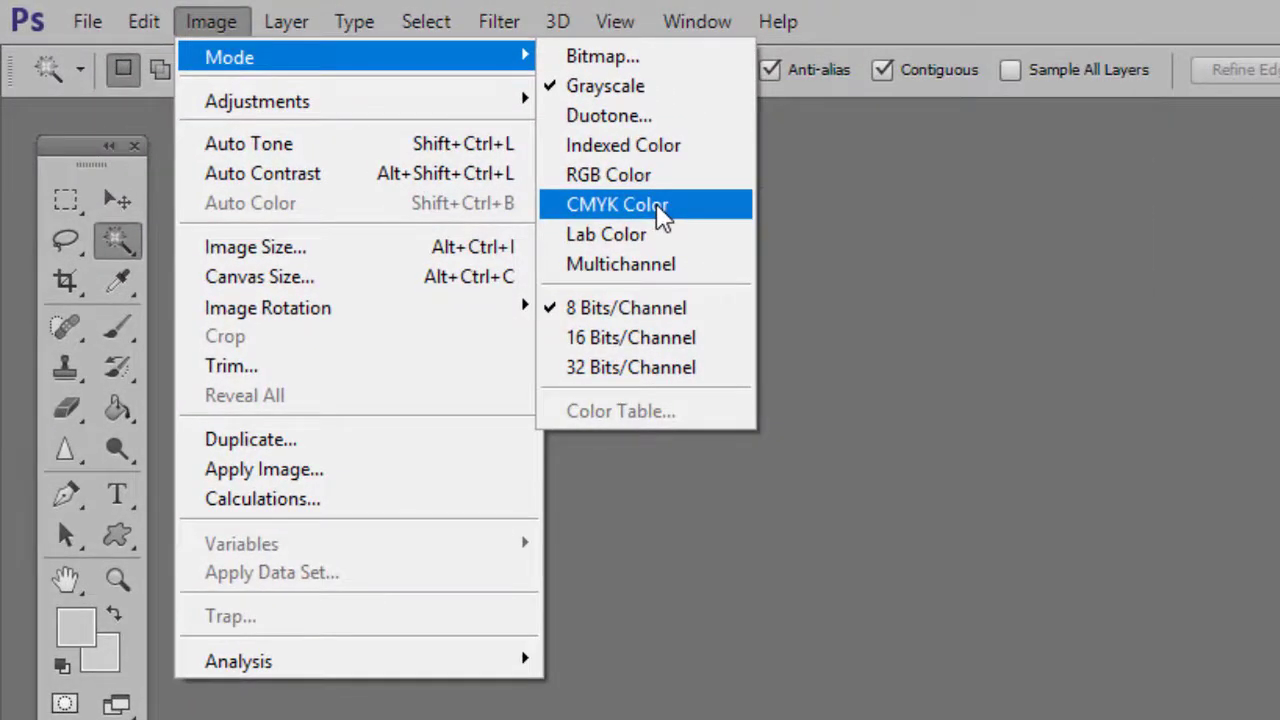
click(660, 210)
click(990, 470)
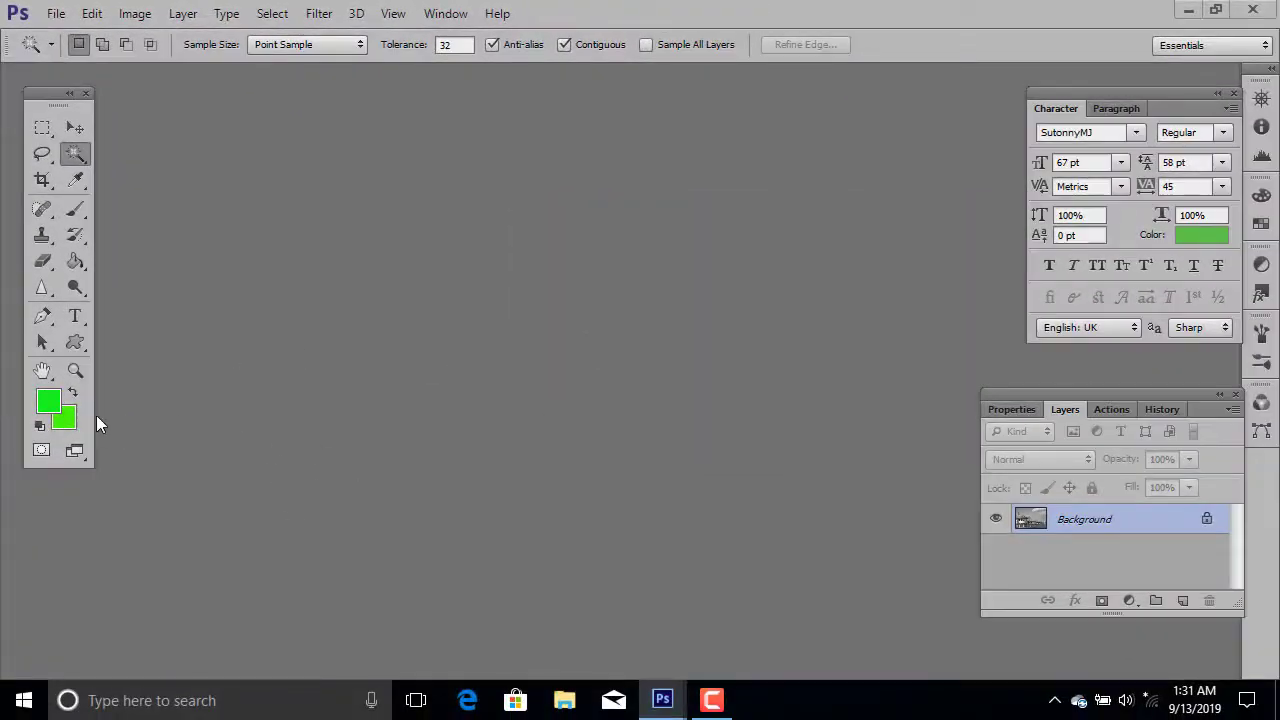
Set the background colour to a bright orange-red.
click(64, 420)
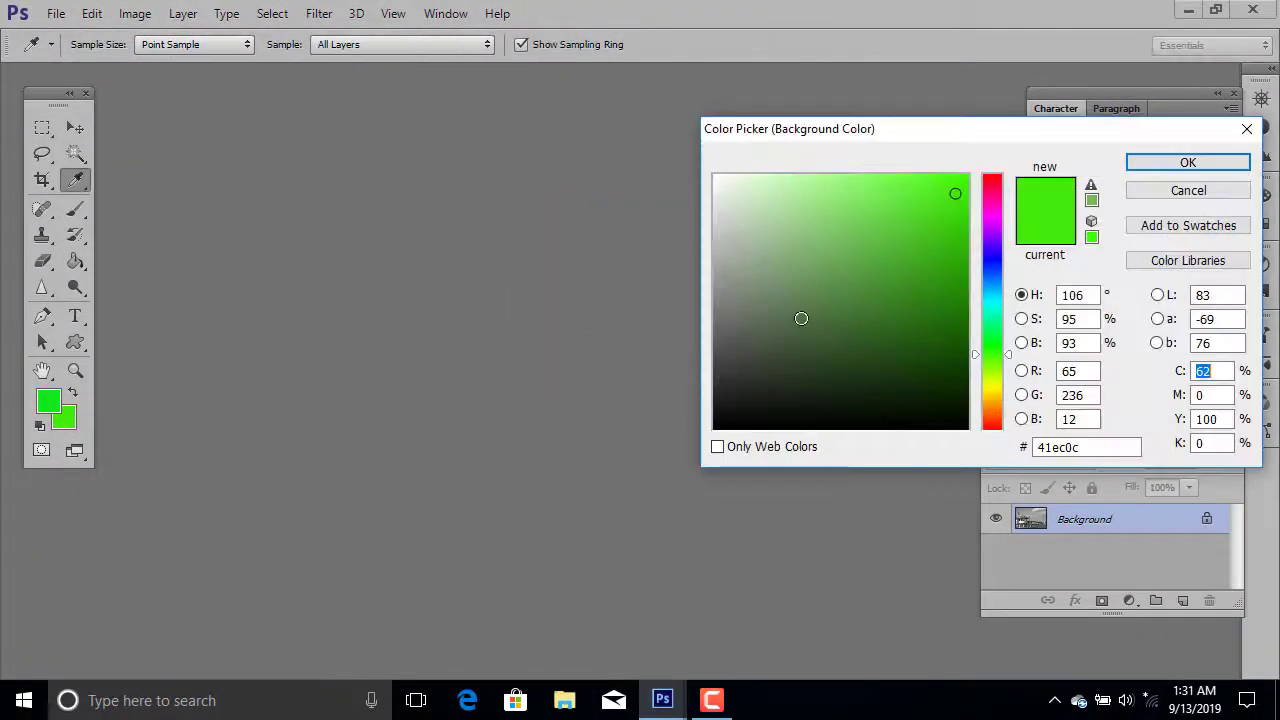
click(849, 260)
click(910, 351)
click(992, 419)
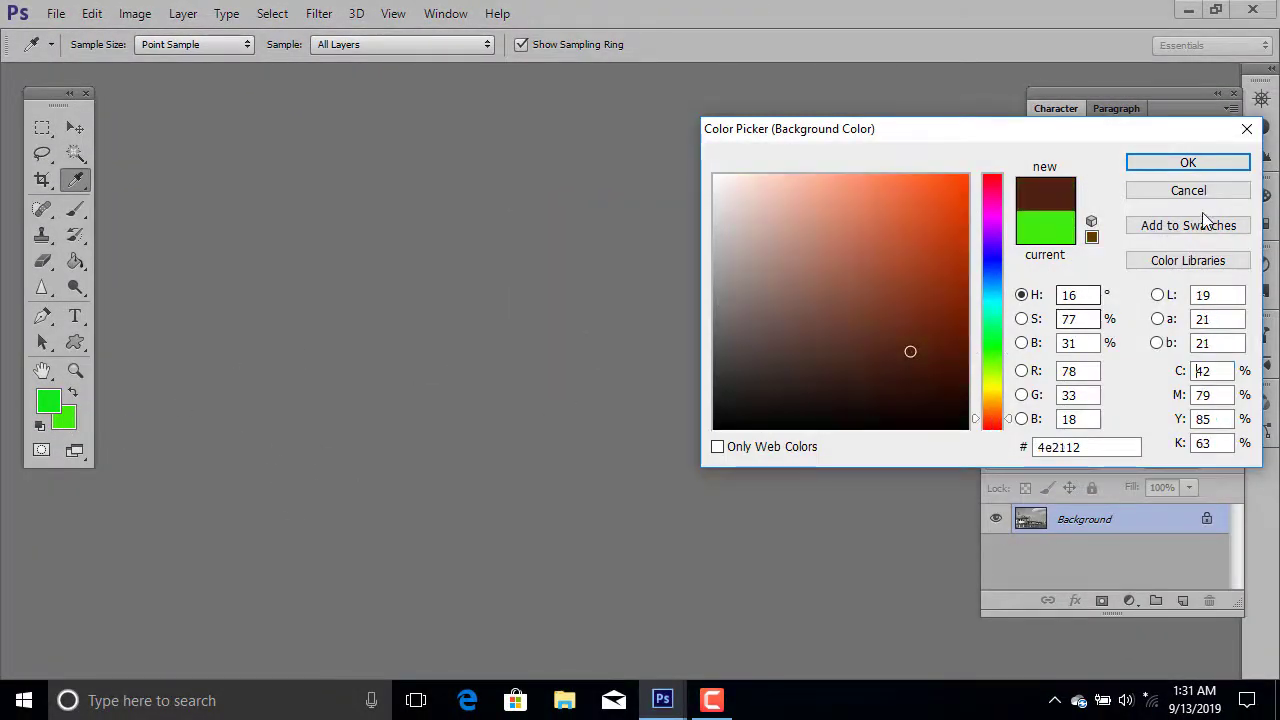
click(966, 176)
click(1157, 164)
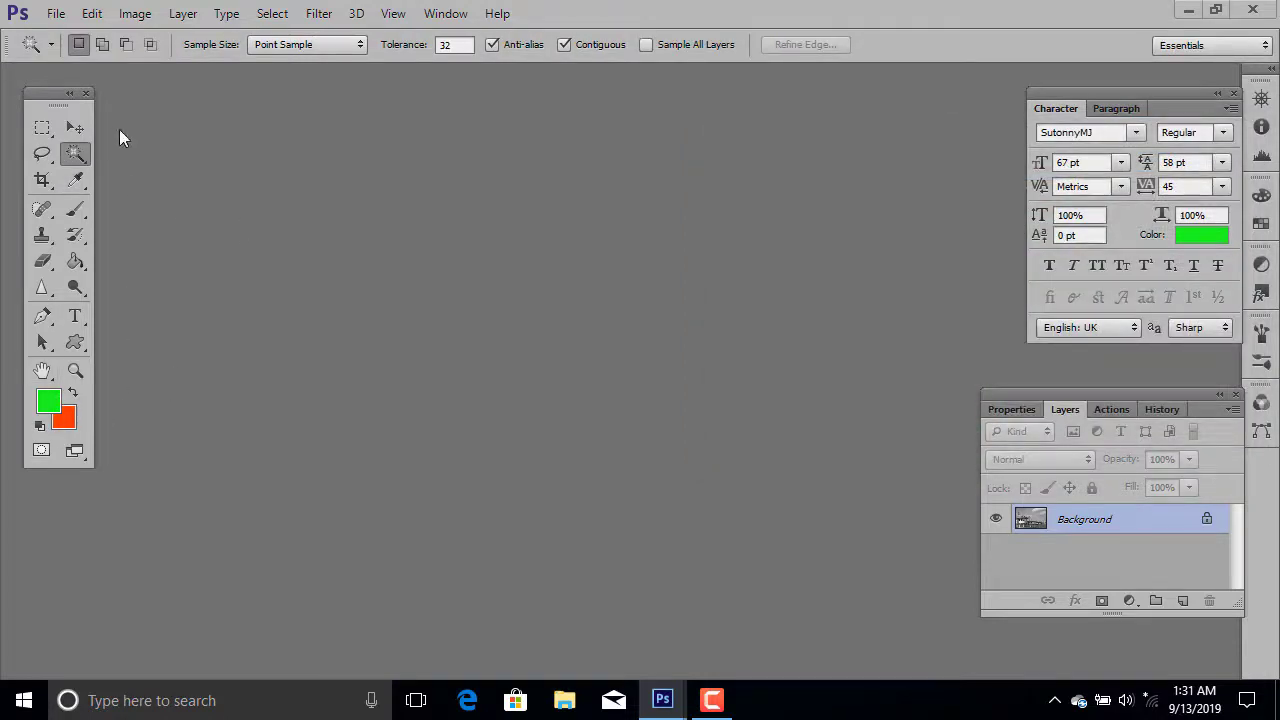
Bring up the Open dialog showing the Desktop.
click(135, 13)
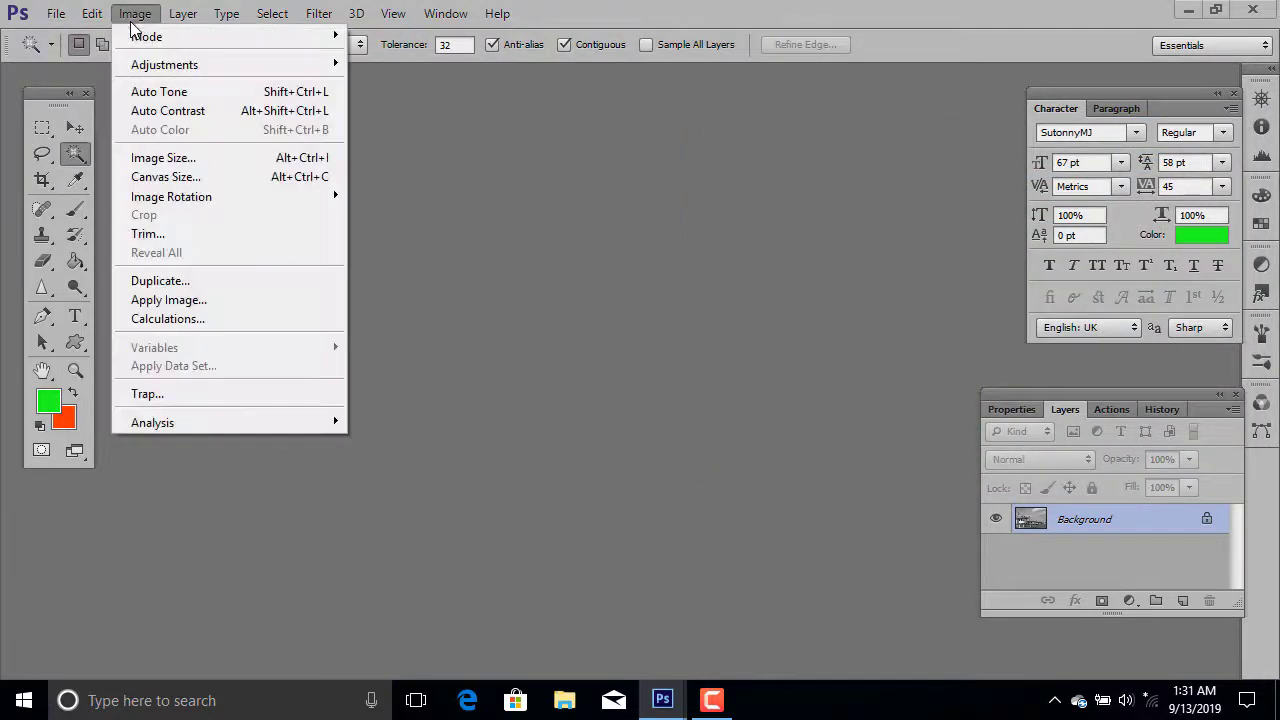
mouse_move(164, 64)
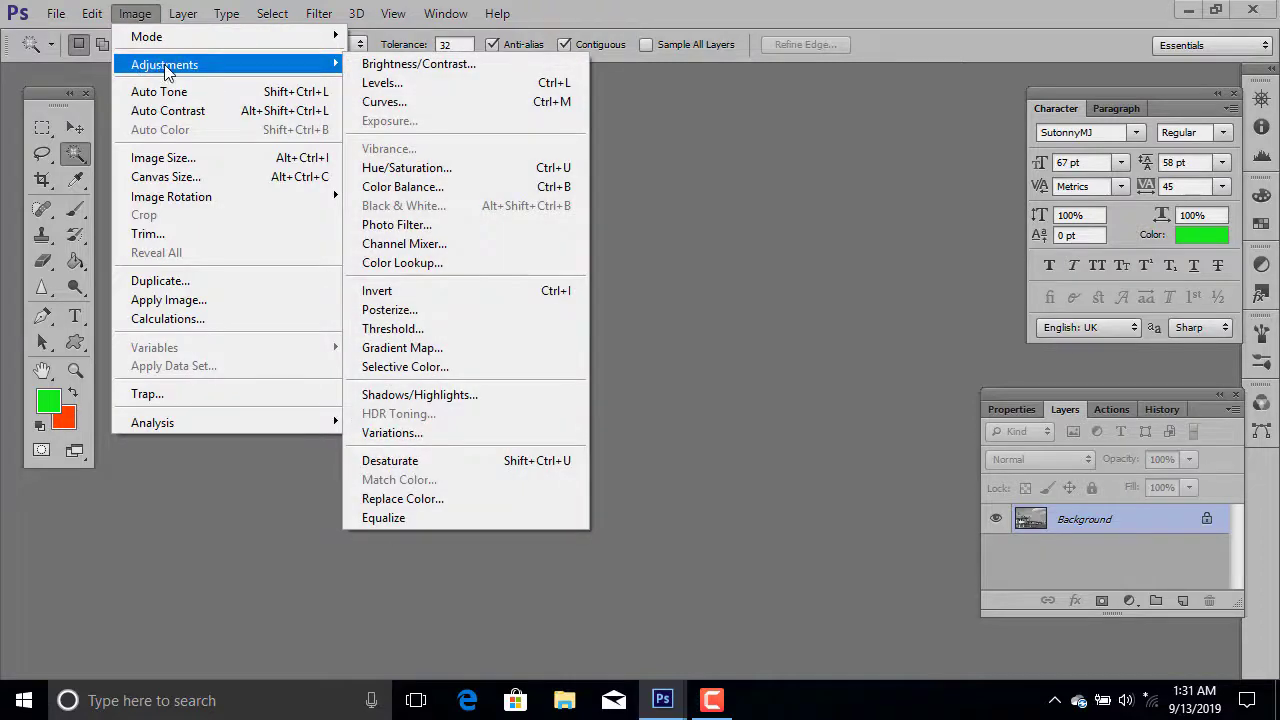
click(56, 13)
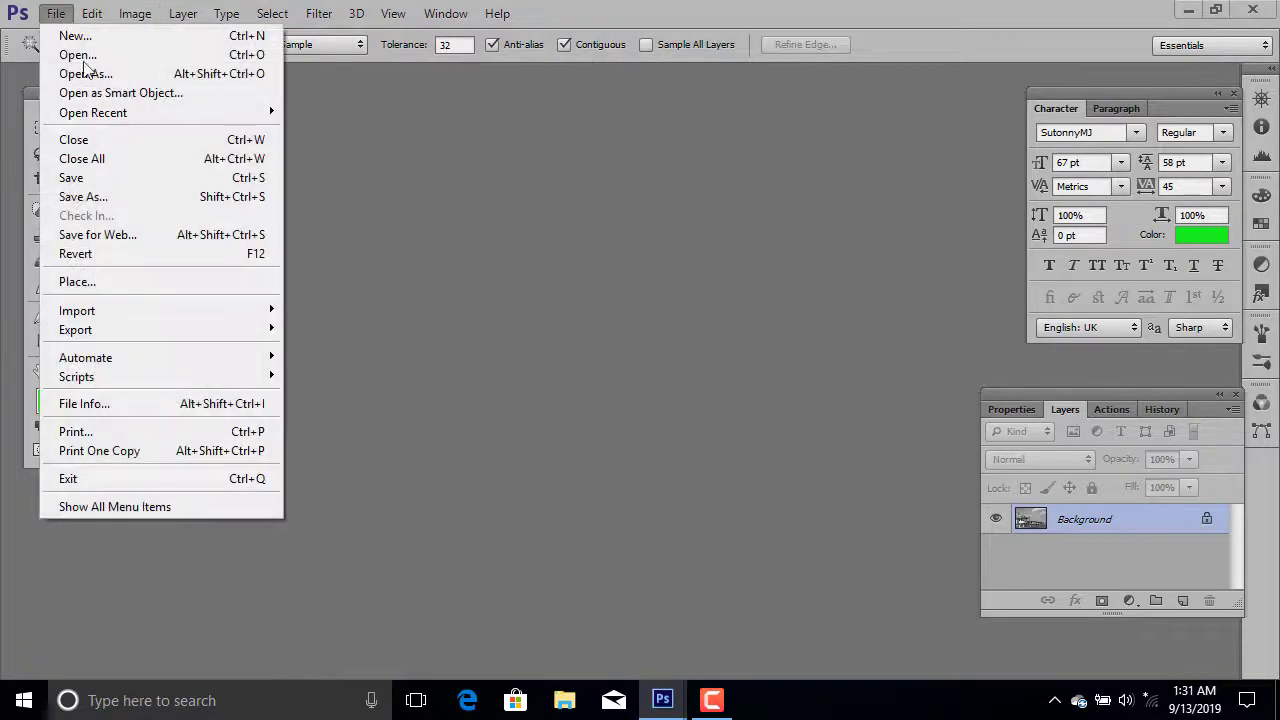
click(78, 55)
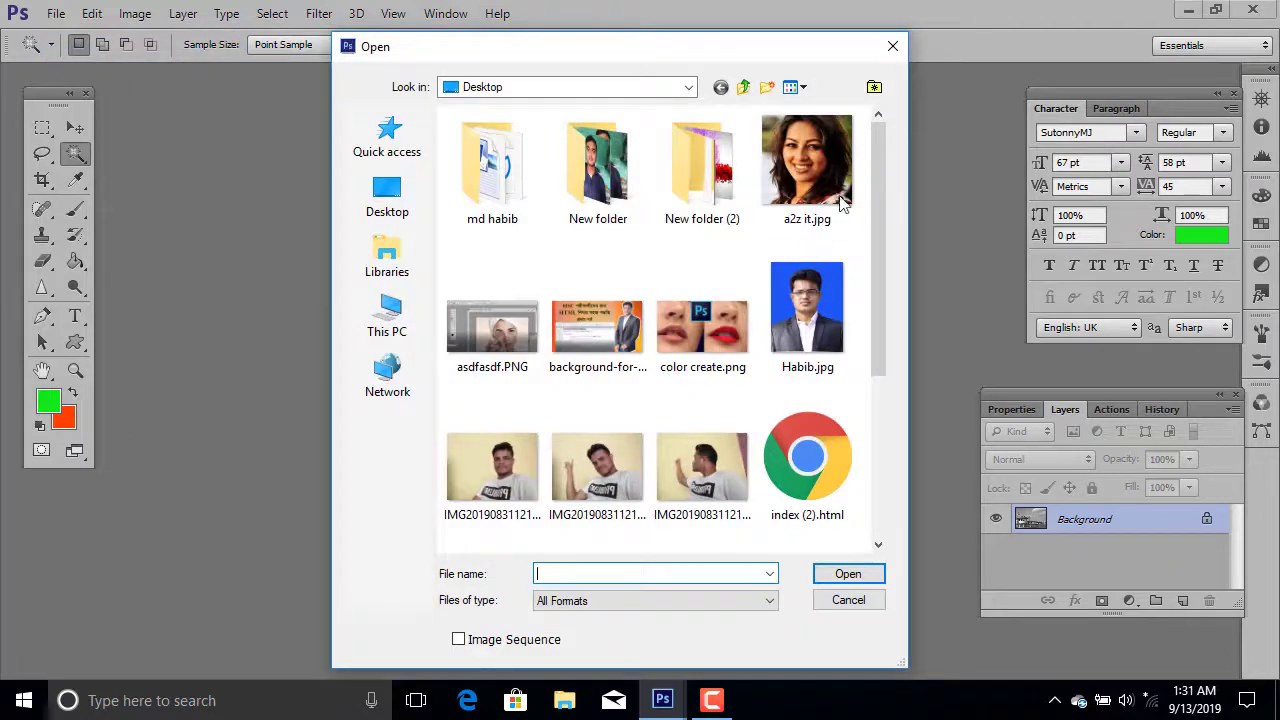
Open a2z it.jpg from the Desktop and drag its window to the workspace centre.
scroll(768, 178, down, 5)
scroll(772, 160, up, 4)
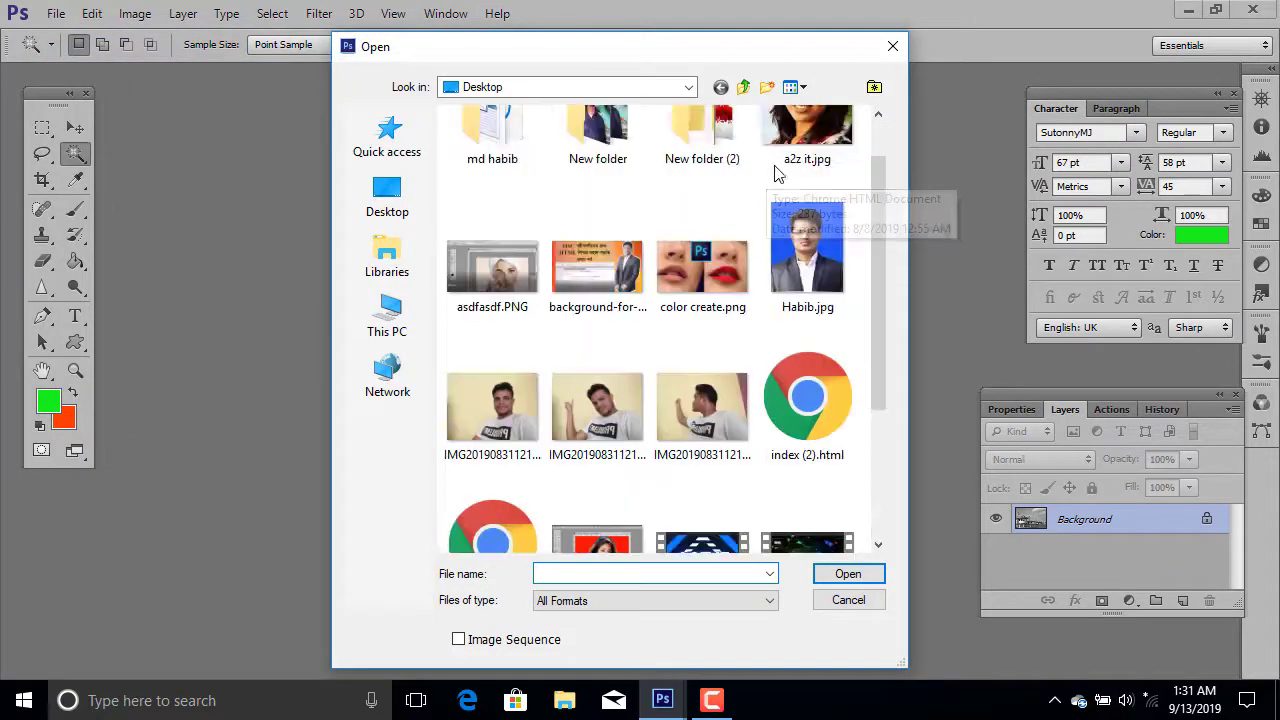
scroll(815, 133, up, 1)
click(803, 159)
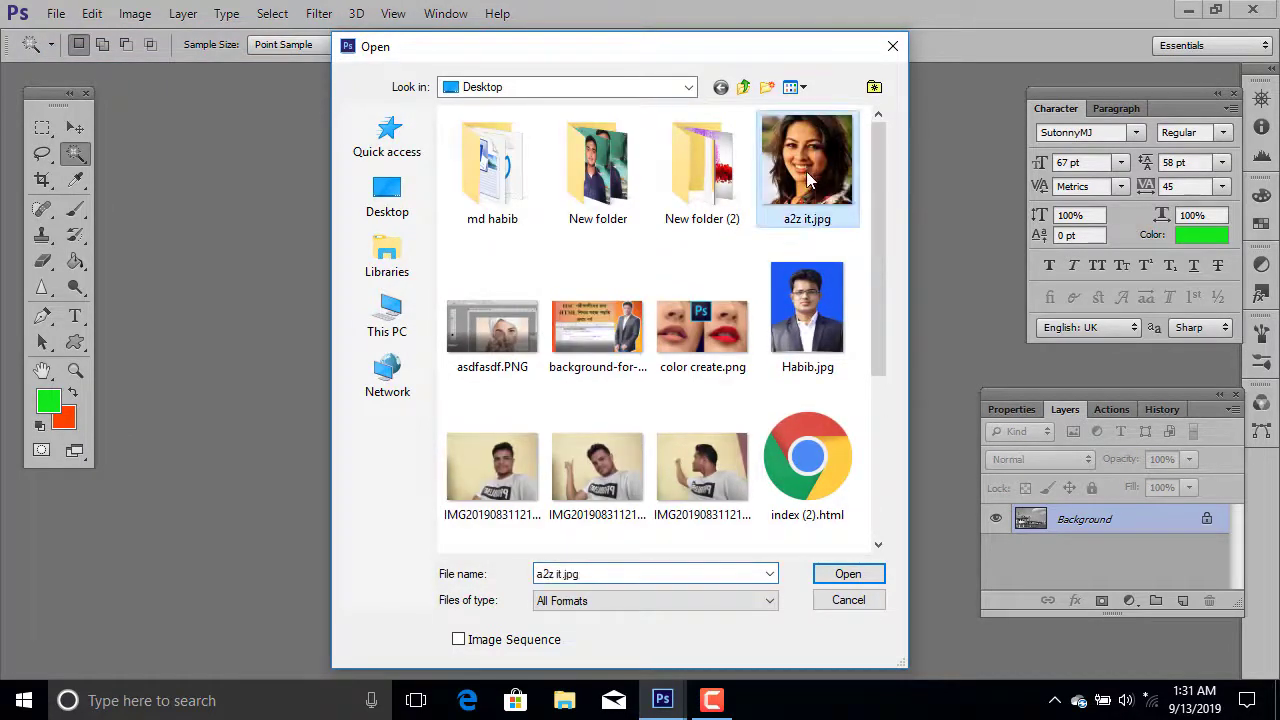
click(848, 574)
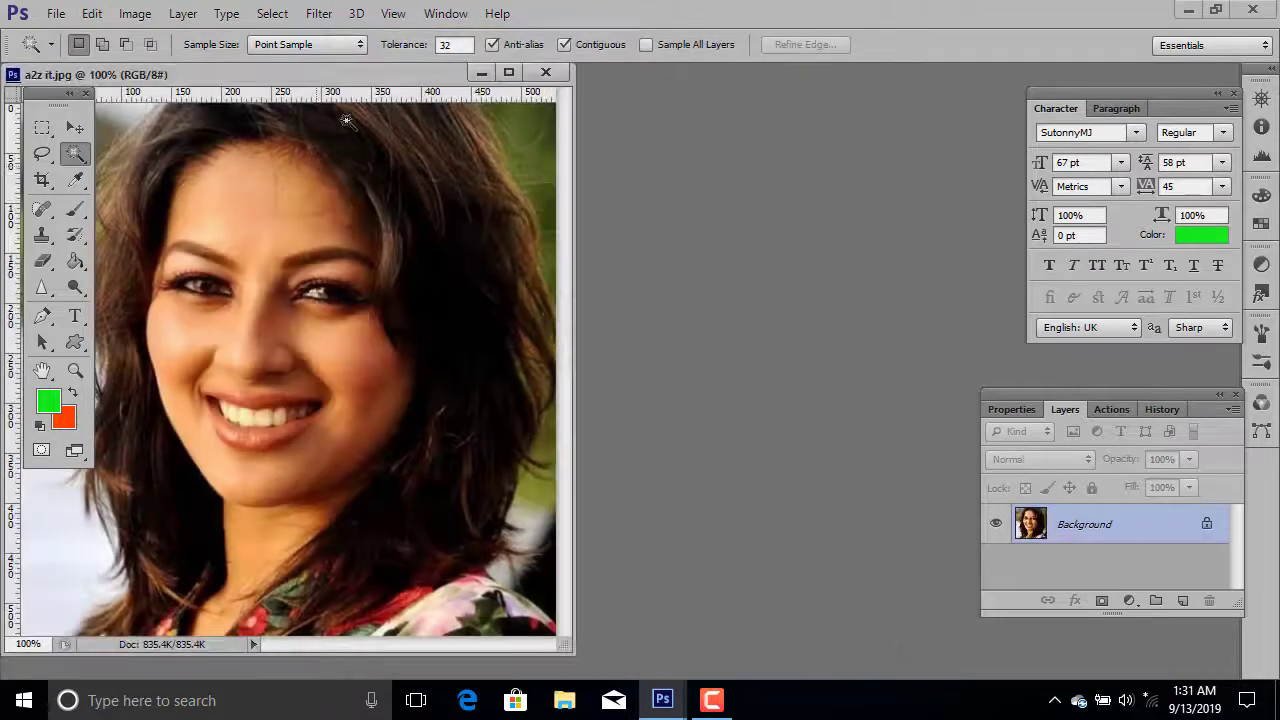
drag(366, 75, 616, 98)
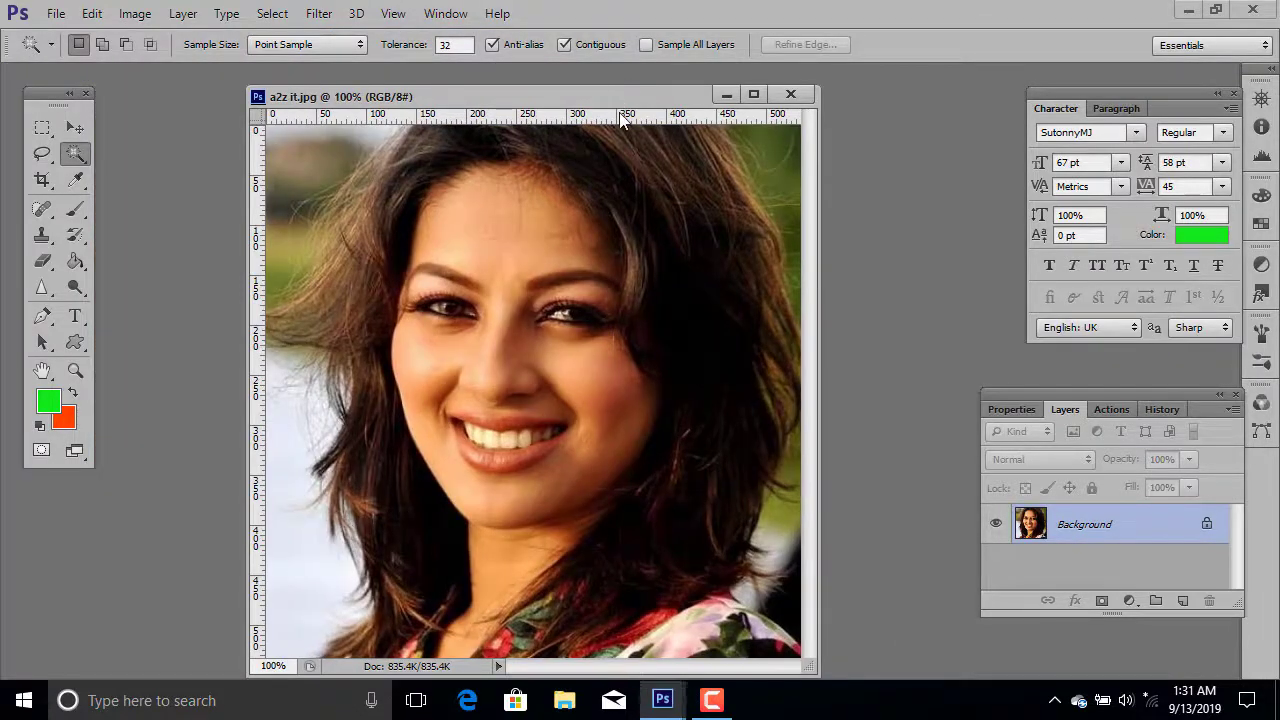
scroll(620, 118, up, 1)
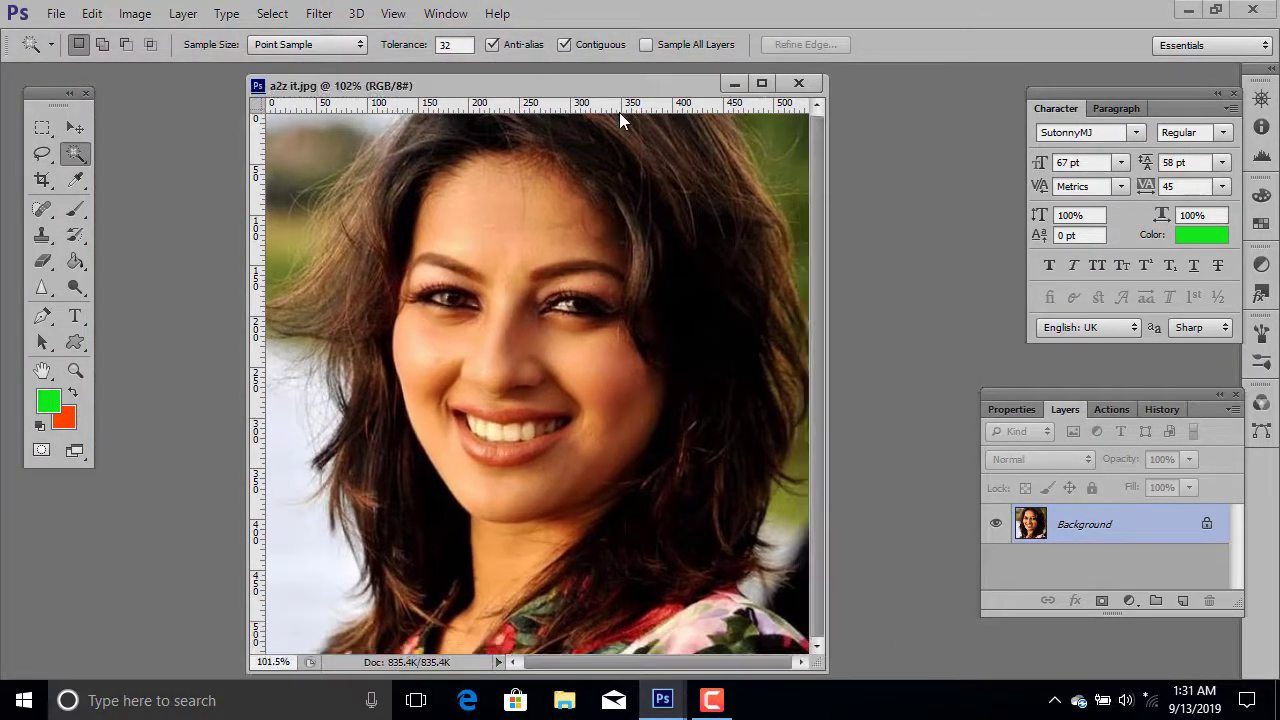
click(135, 14)
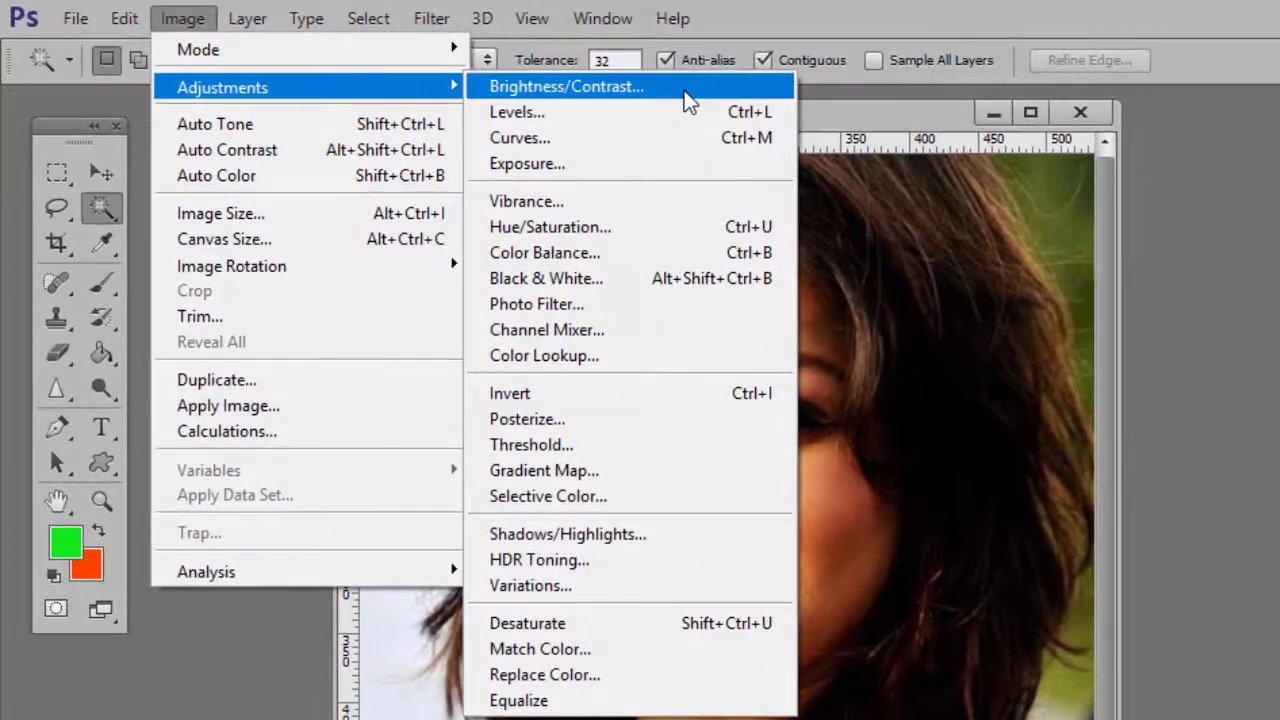
Preview Brightness/Contrast on the portrait, trying brightness 85 and contrast 56.
click(684, 90)
drag(886, 243, 1256, 245)
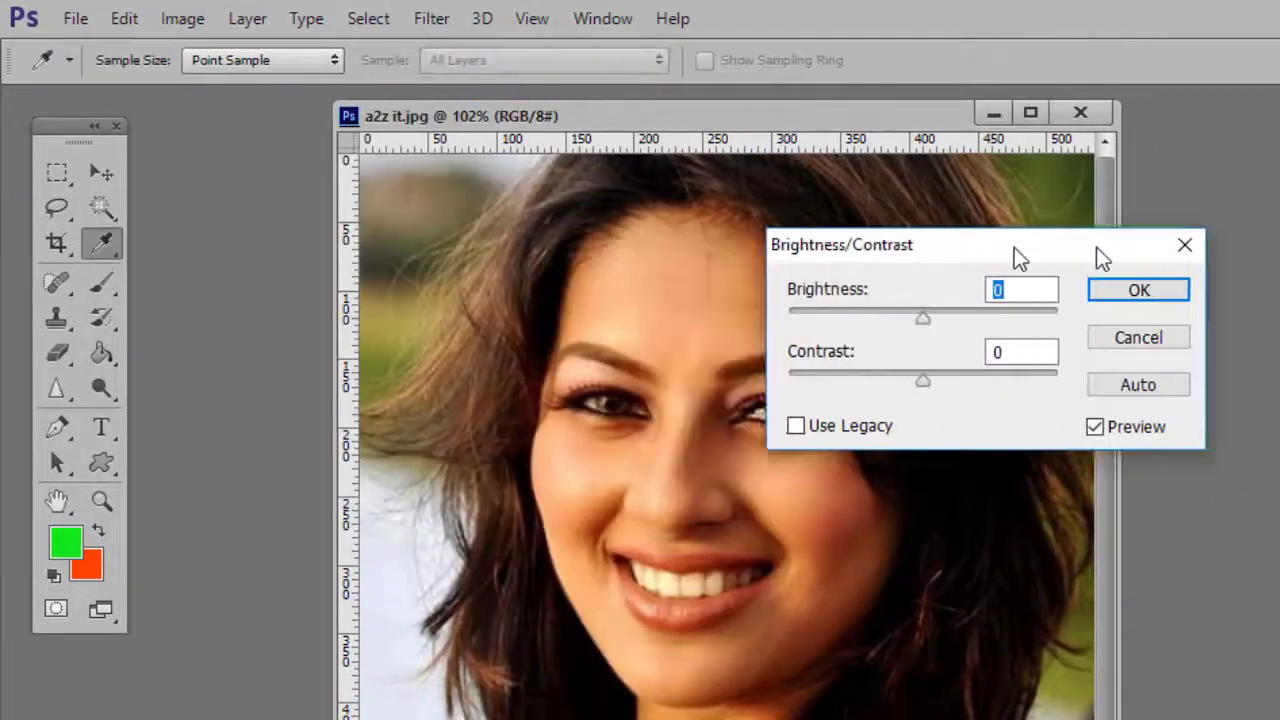
drag(1190, 306, 1116, 328)
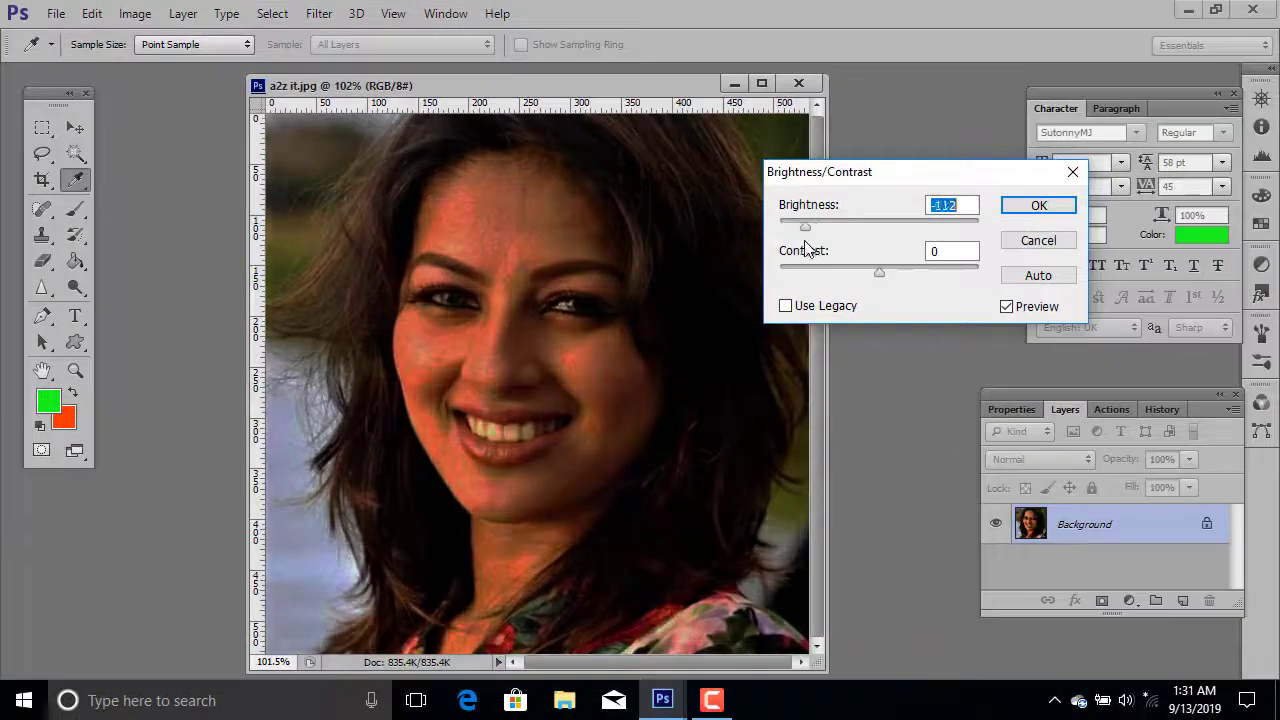
drag(815, 248, 941, 275)
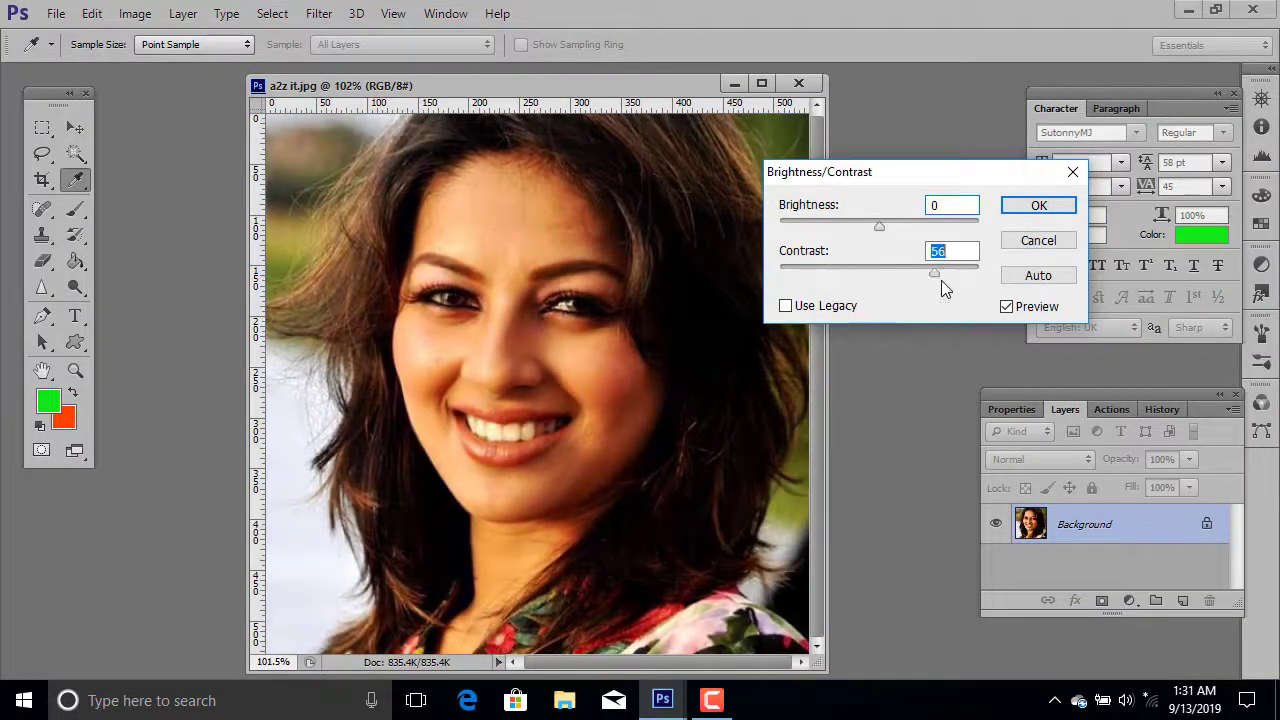
Cancel Brightness/Contrast without applying it and show the Image > Adjustments list.
click(1037, 242)
key(w)
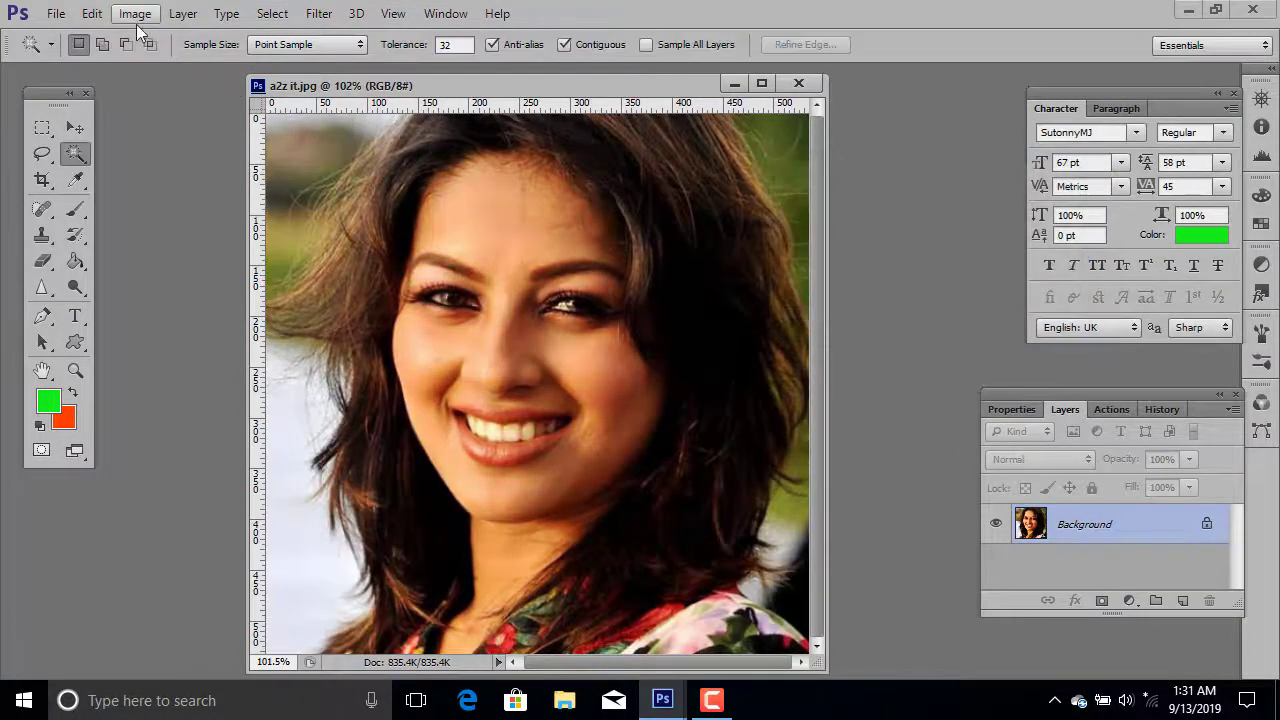
click(135, 13)
mouse_move(165, 64)
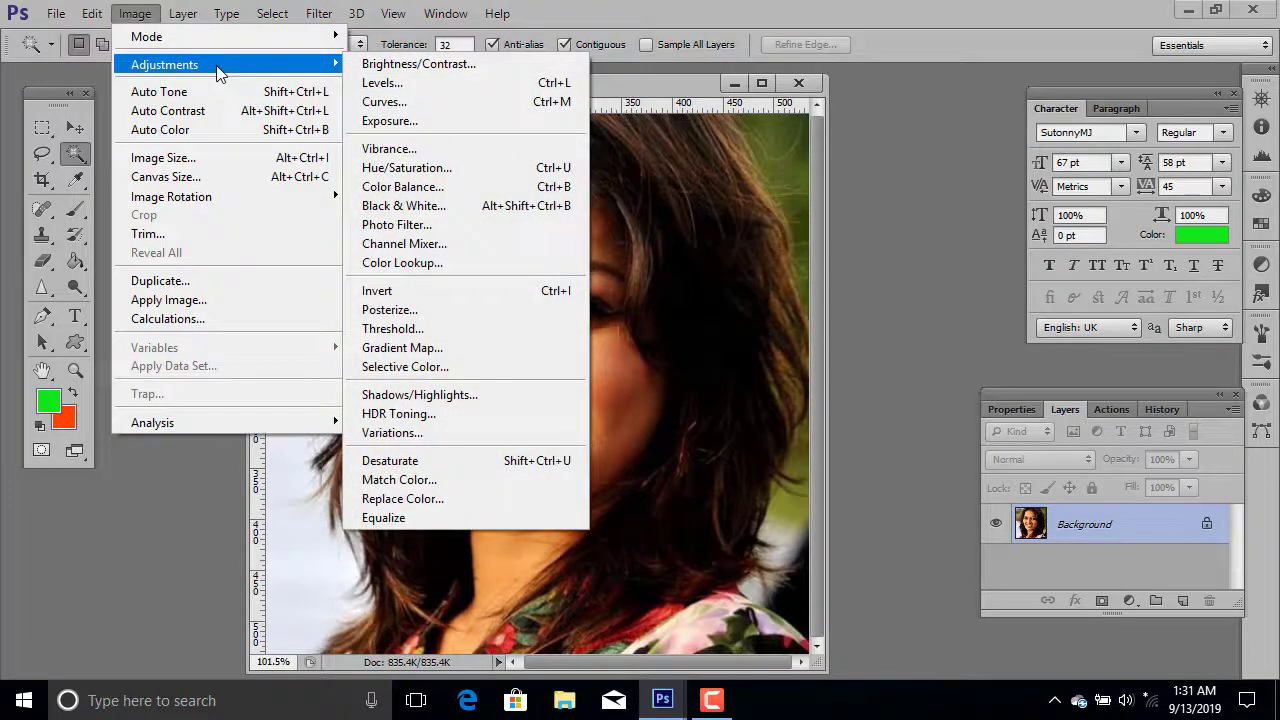
click(410, 86)
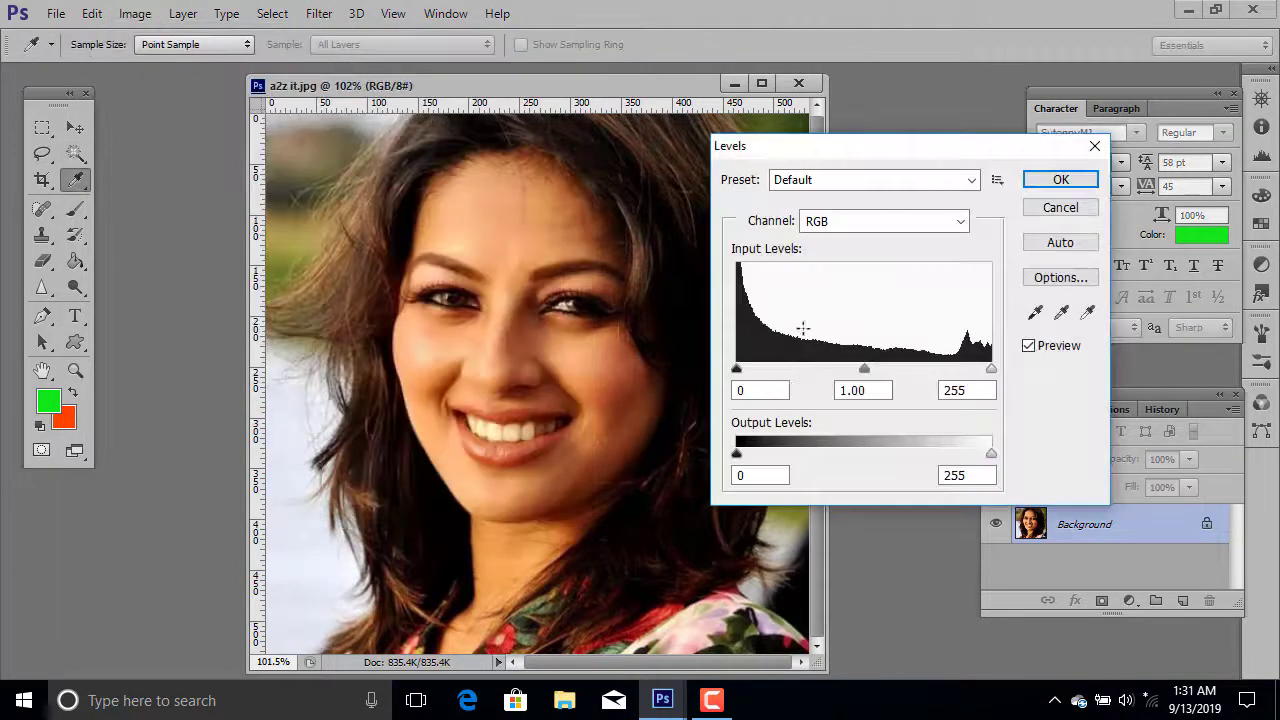
mouse_move(864, 368)
mouse_down()
mouse_move(896, 370)
mouse_move(860, 370)
mouse_up()
mouse_move(737, 369)
mouse_down()
mouse_move(791, 373)
mouse_move(776, 370)
mouse_up()
key(alt)
mouse_move(737, 457)
mouse_down()
mouse_move(860, 455)
mouse_move(823, 465)
mouse_up()
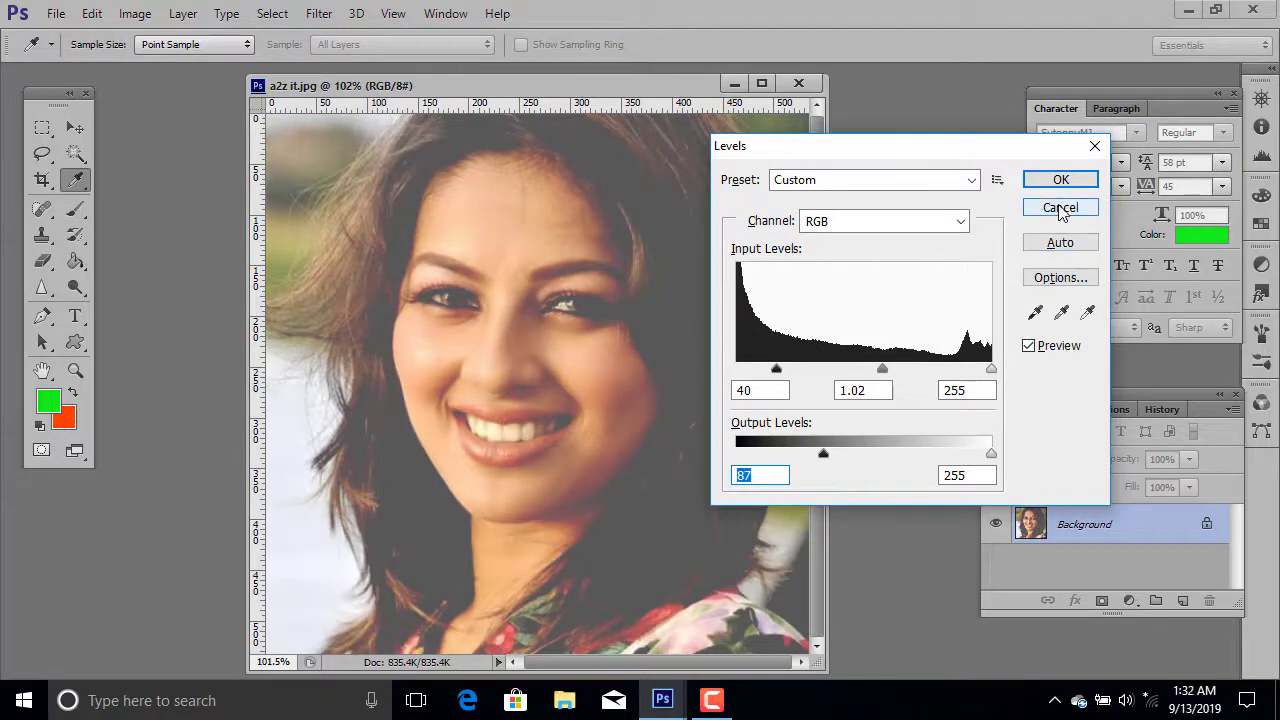
click(1061, 208)
click(138, 14)
mouse_move(165, 64)
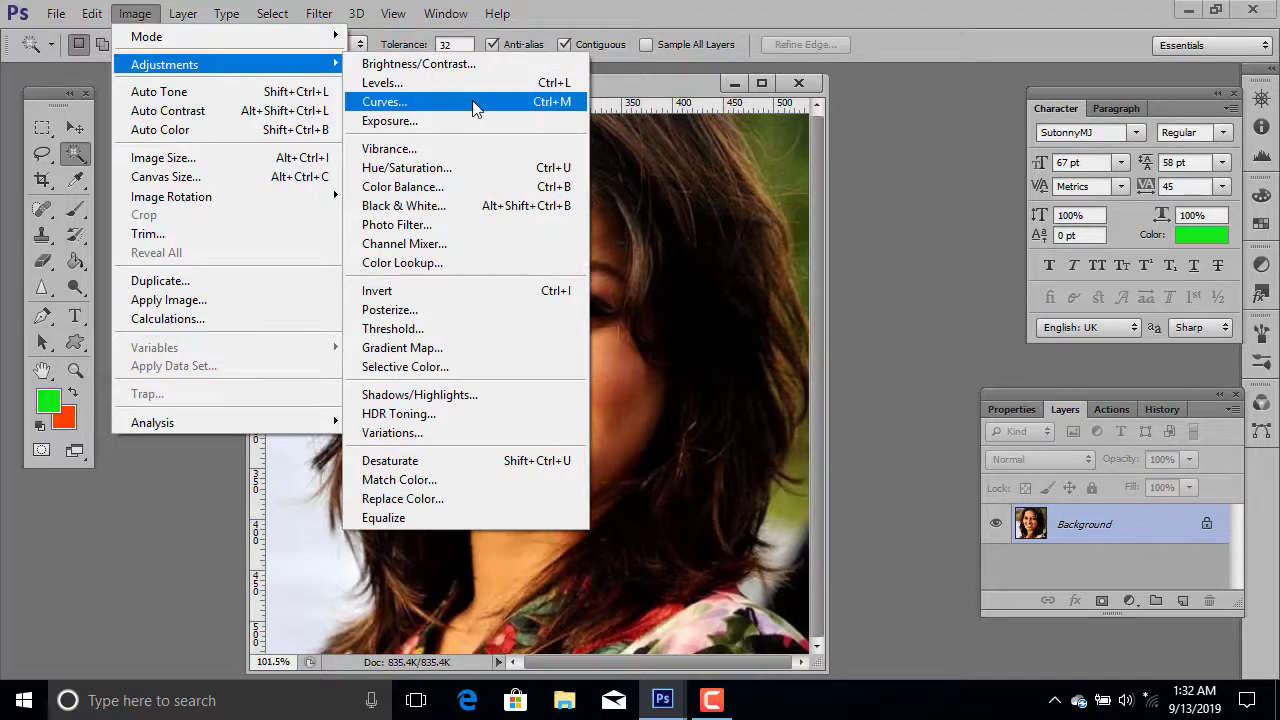
Preview a Curves bend that darkens then brightens the portrait, then cancel it.
click(384, 102)
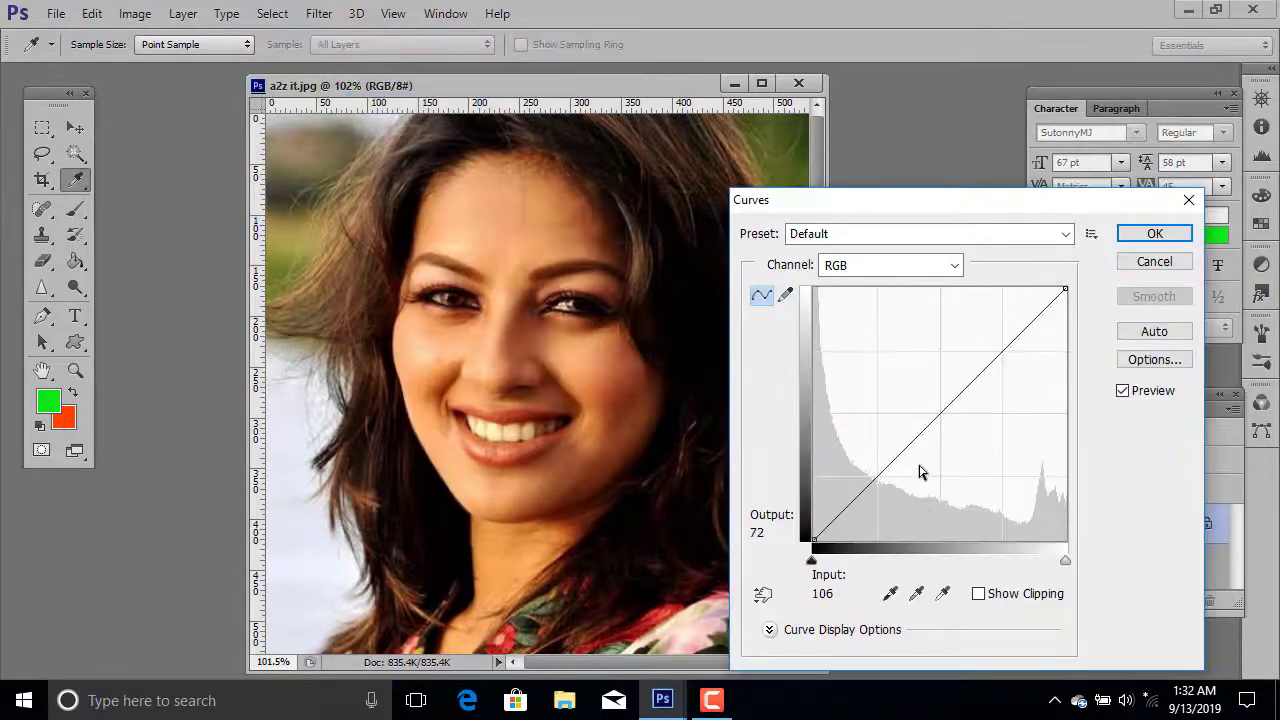
mouse_move(932, 418)
mouse_down()
mouse_move(987, 442)
mouse_move(839, 358)
mouse_move(870, 351)
mouse_move(921, 406)
mouse_up()
click(1160, 261)
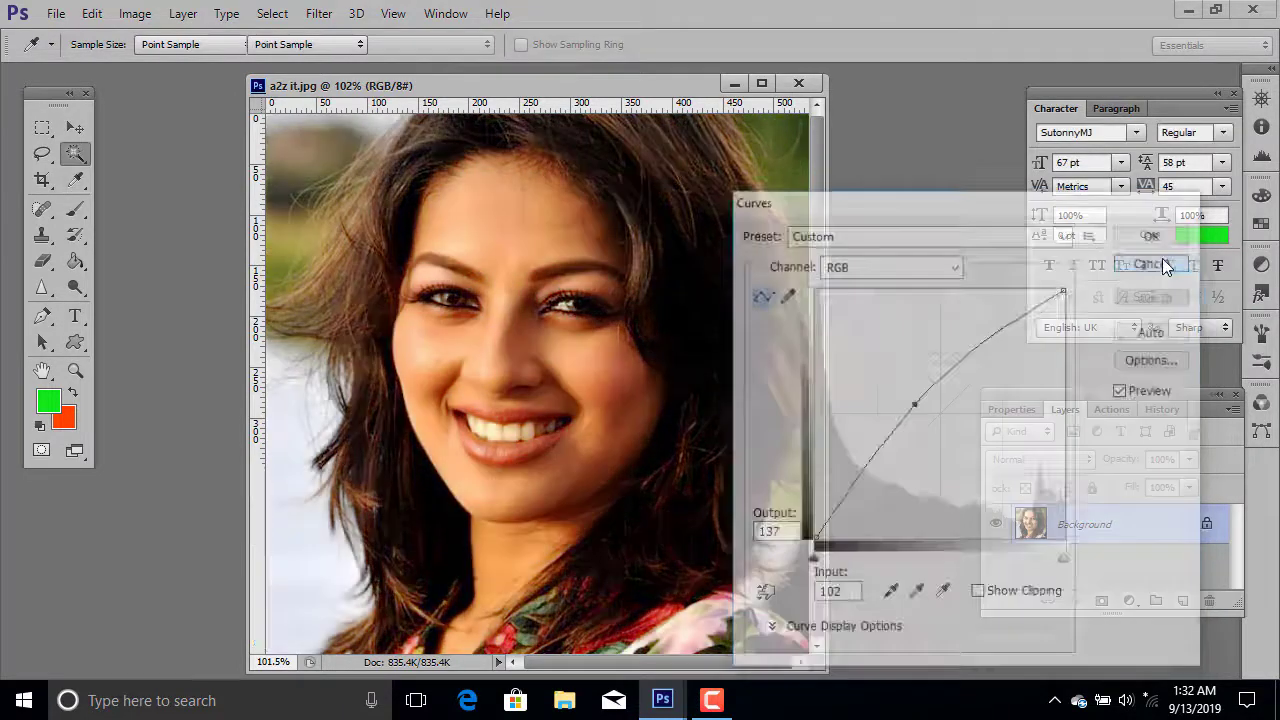
key(w)
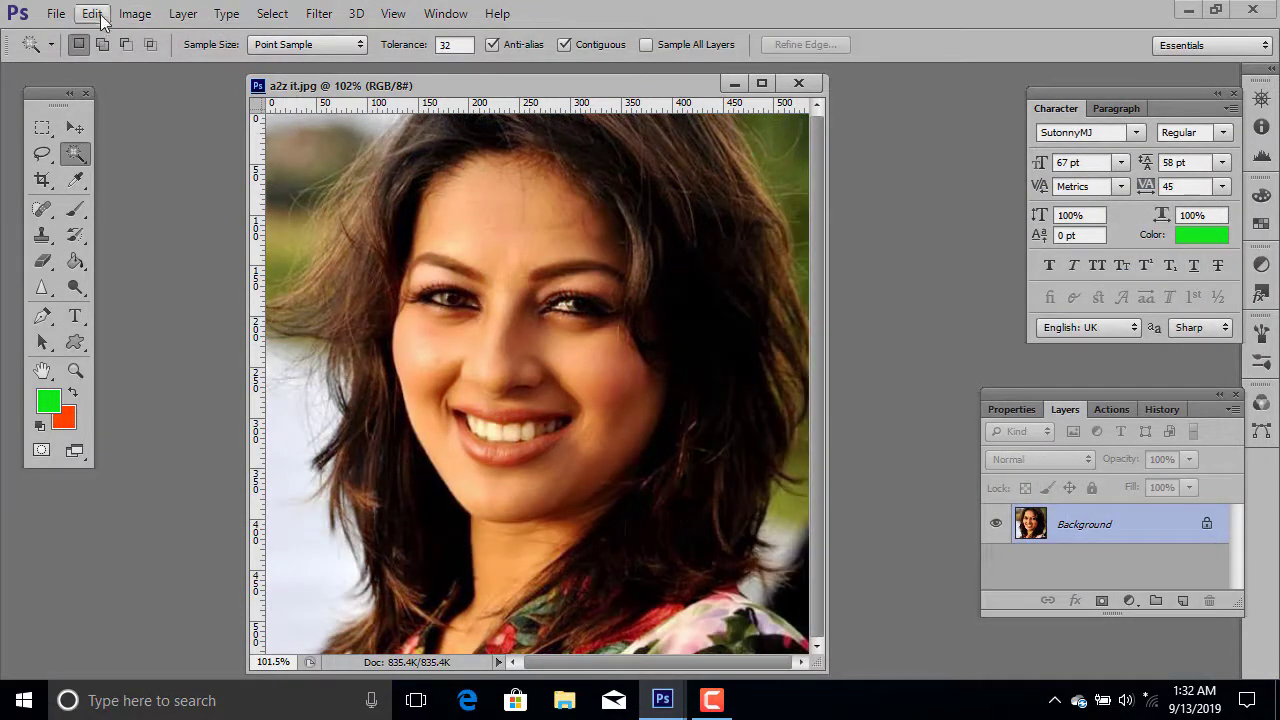
Preview Hue/Saturation at hue +10, saturation +14, lightness +21, then discard and reopen Adjustments.
click(135, 14)
mouse_move(164, 64)
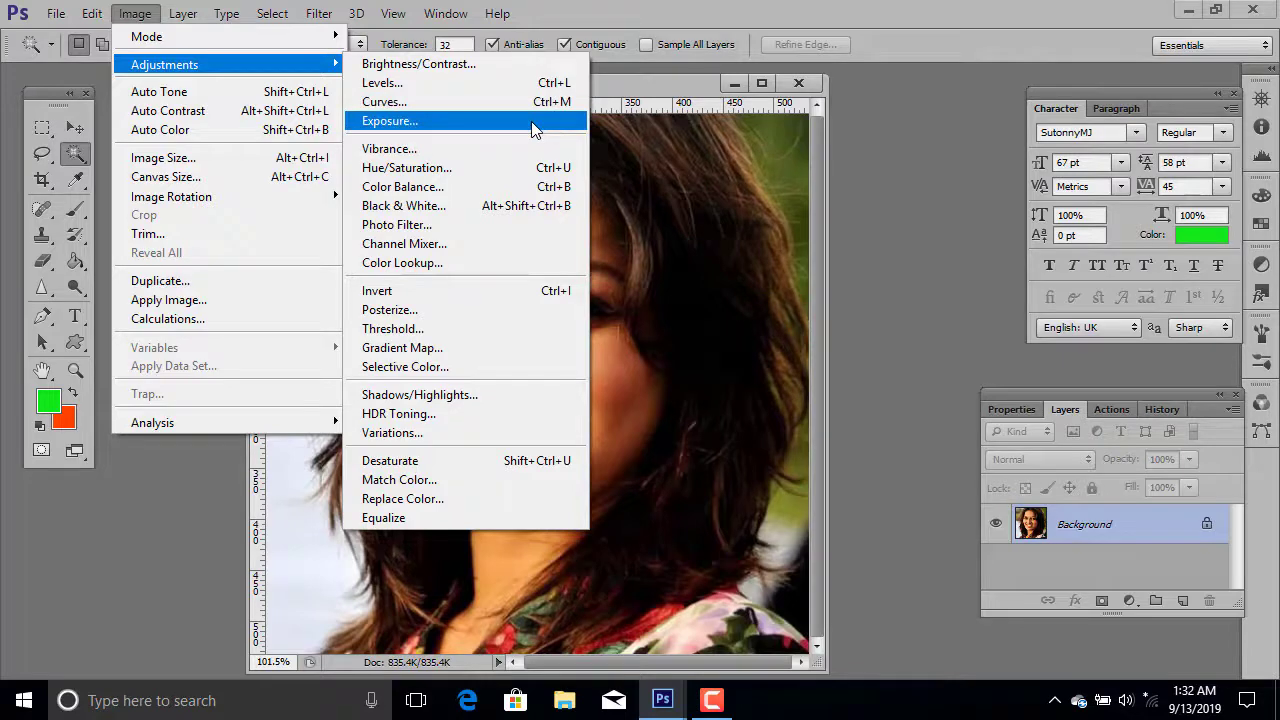
click(503, 170)
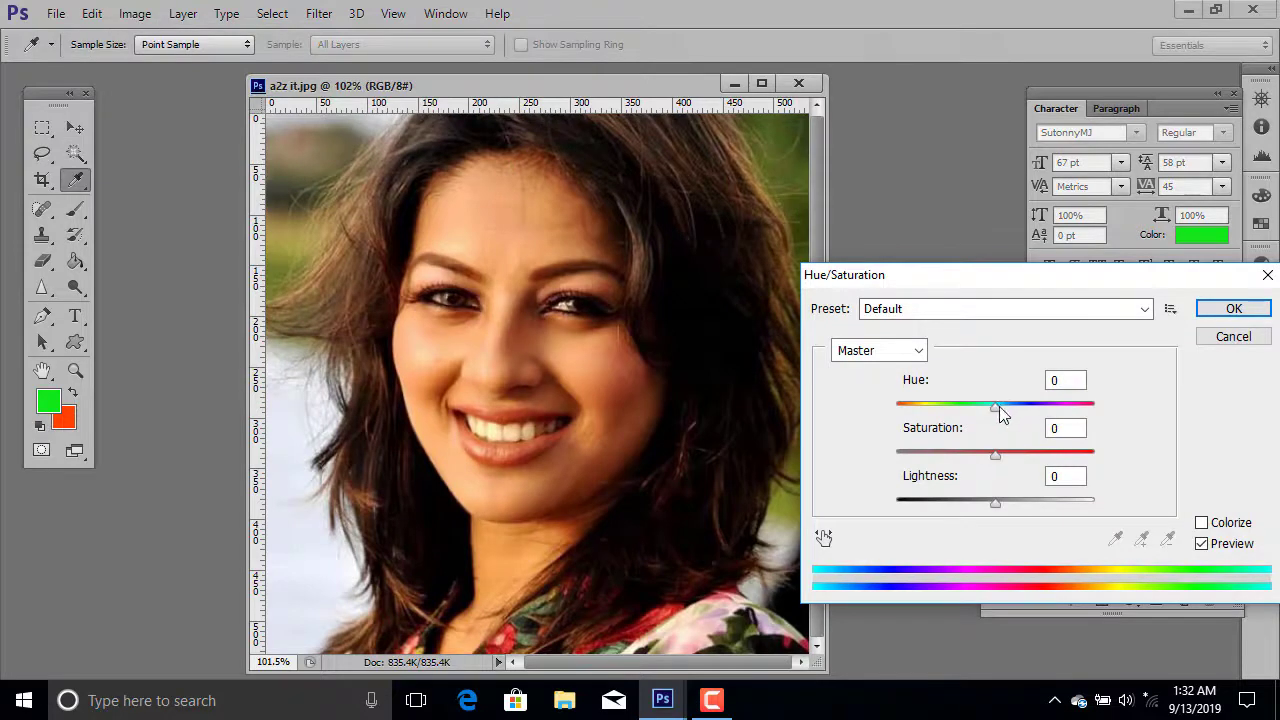
drag(1000, 410, 1007, 410)
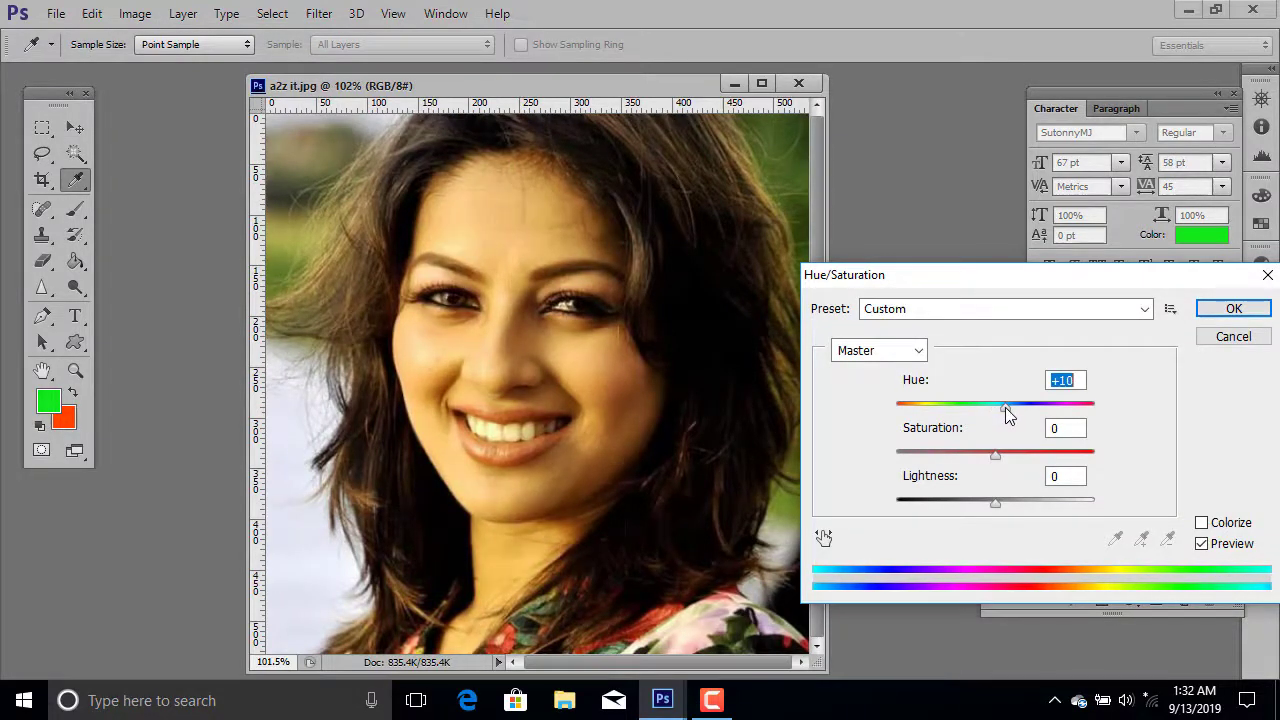
drag(996, 456, 1009, 456)
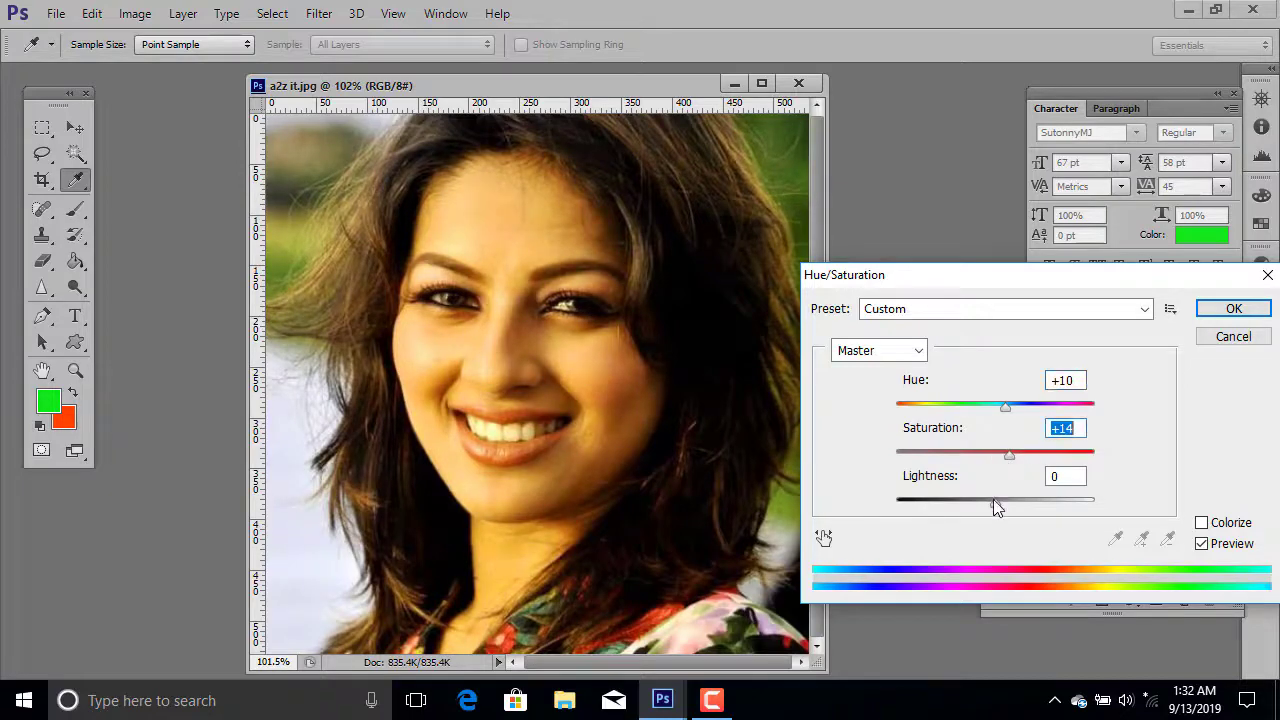
mouse_move(993, 502)
mouse_down()
mouse_move(963, 502)
mouse_move(1016, 503)
mouse_up()
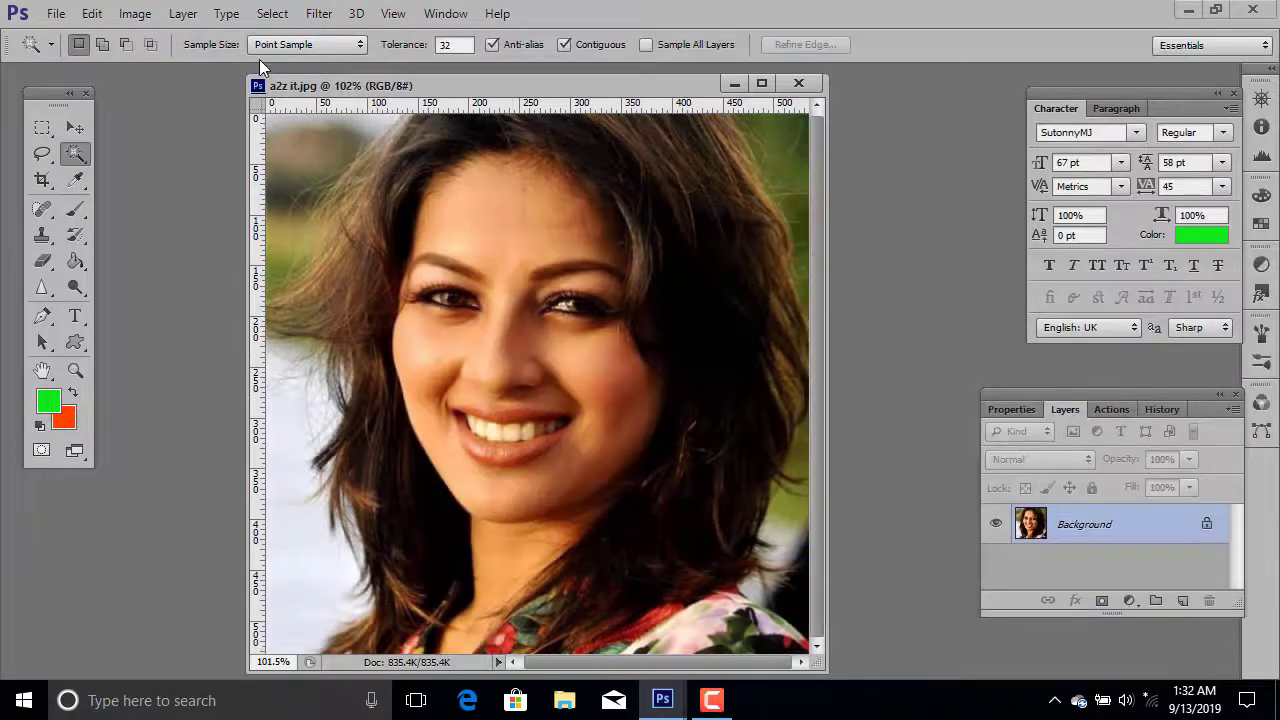
click(134, 13)
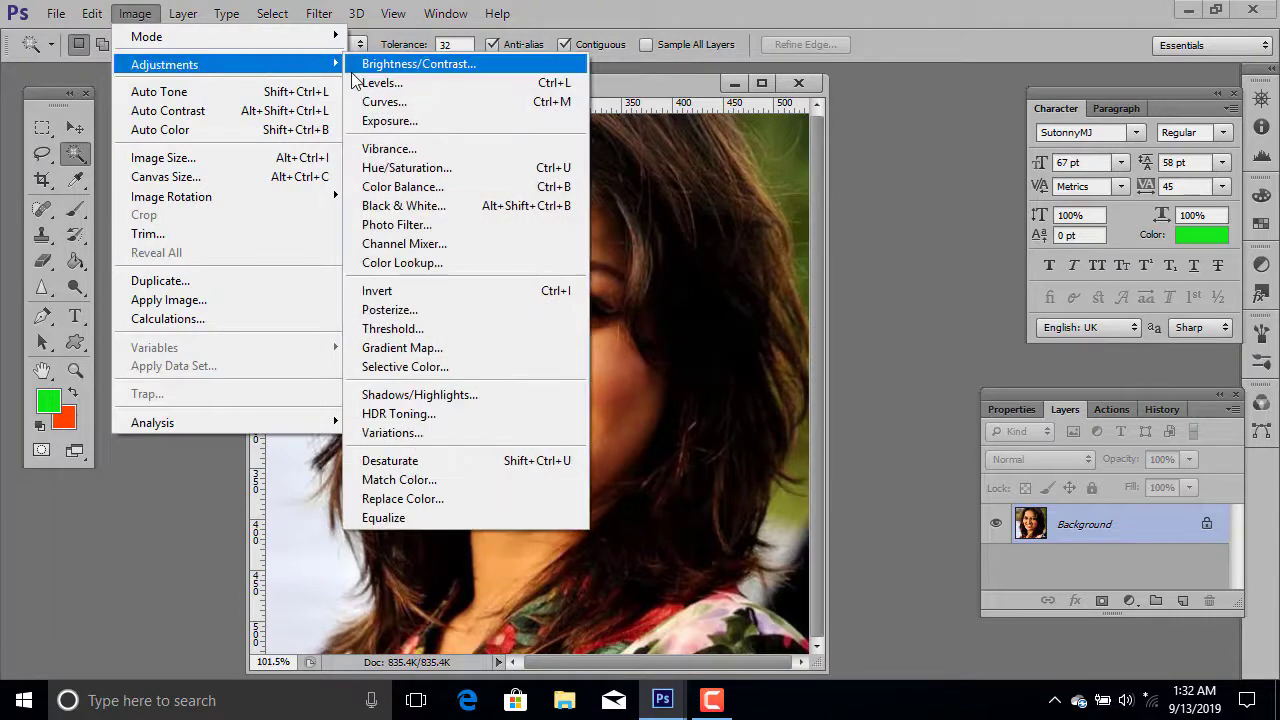
Preview Color Balance midtones at −3, −38, +27 on the portrait, then cancel it.
click(428, 189)
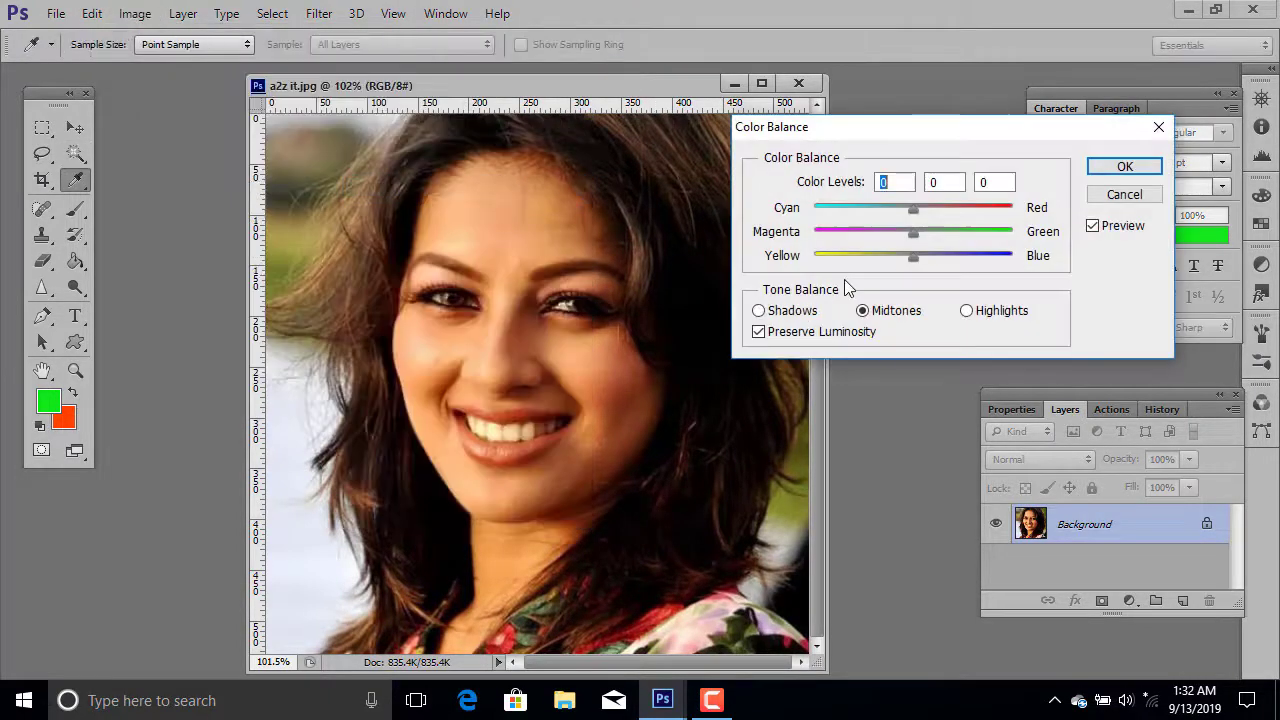
mouse_move(891, 245)
mouse_down()
mouse_move(875, 249)
mouse_move(940, 263)
mouse_up()
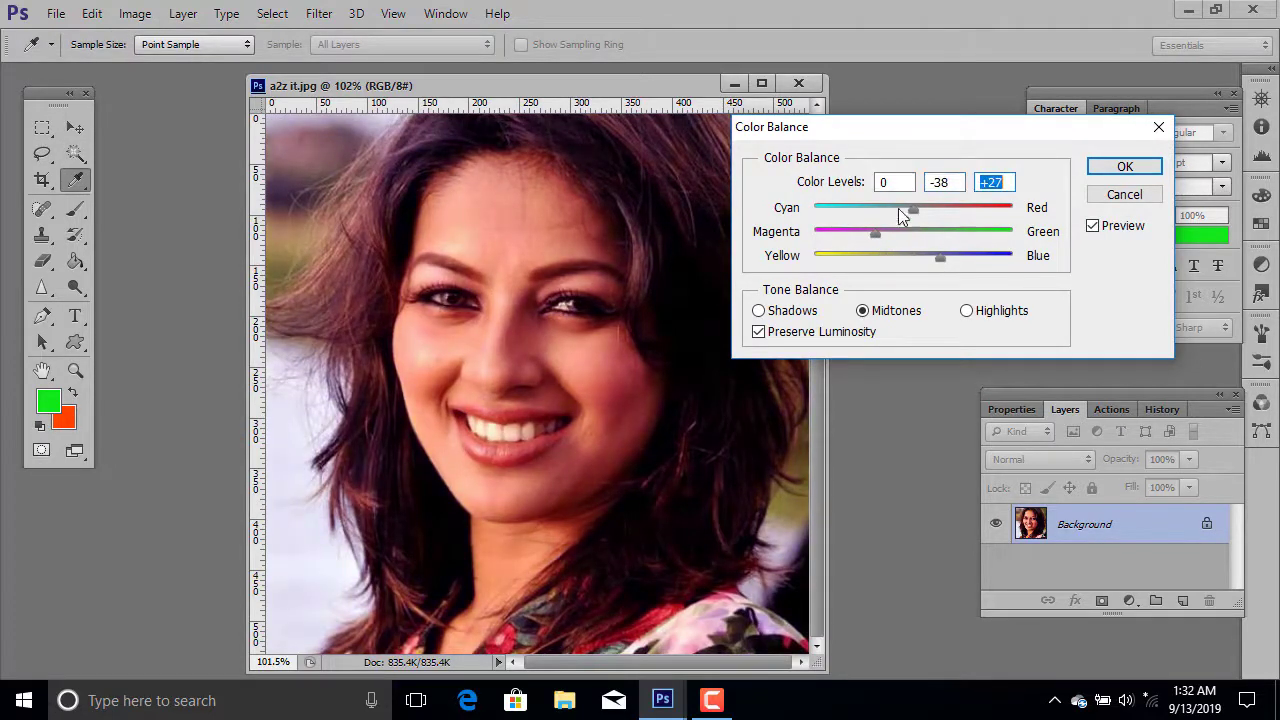
mouse_move(935, 211)
mouse_down()
mouse_move(814, 207)
mouse_move(900, 225)
mouse_move(910, 215)
mouse_up()
click(1125, 195)
Close Color Balance without applying and show the Image > Adjustments list.
key(w)
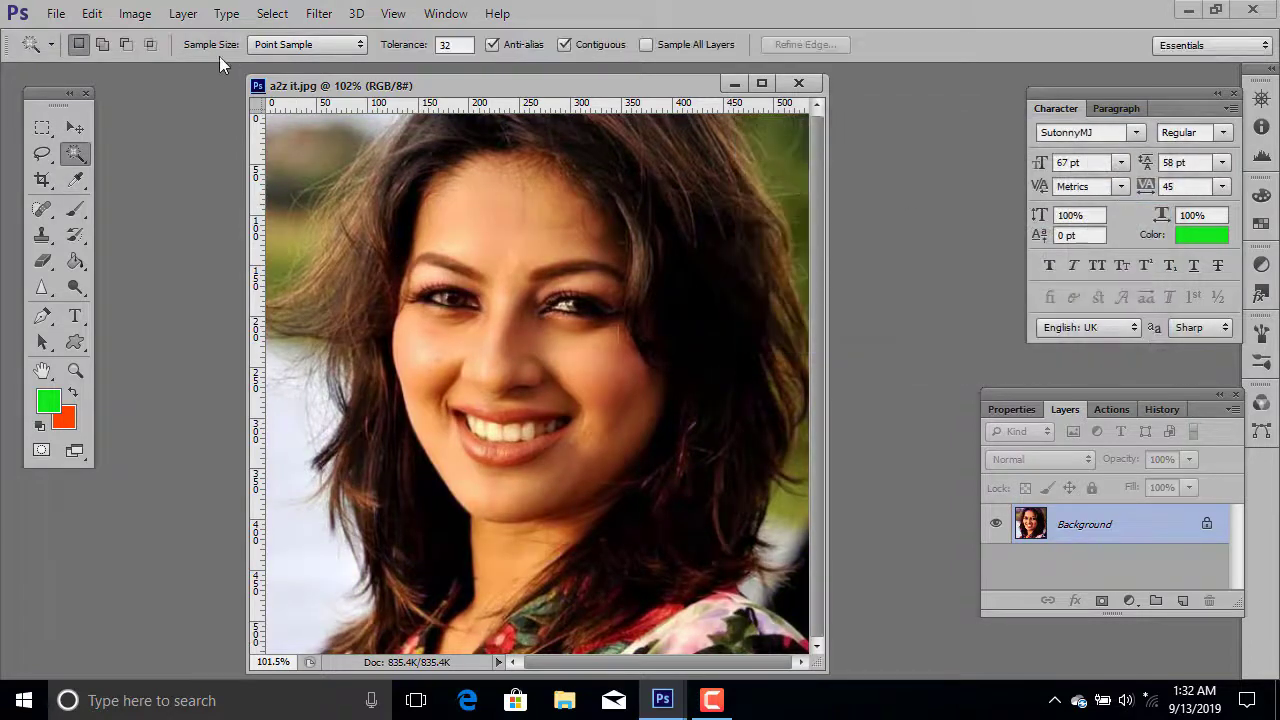
click(135, 13)
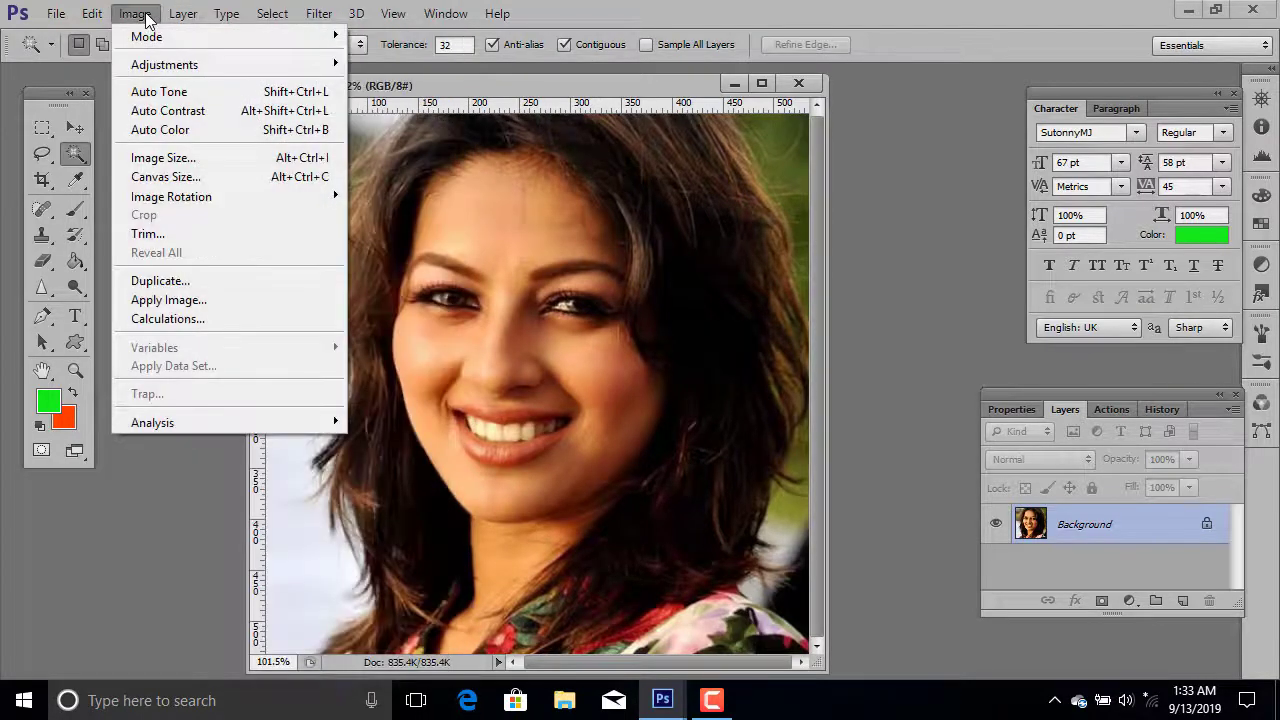
mouse_move(164, 64)
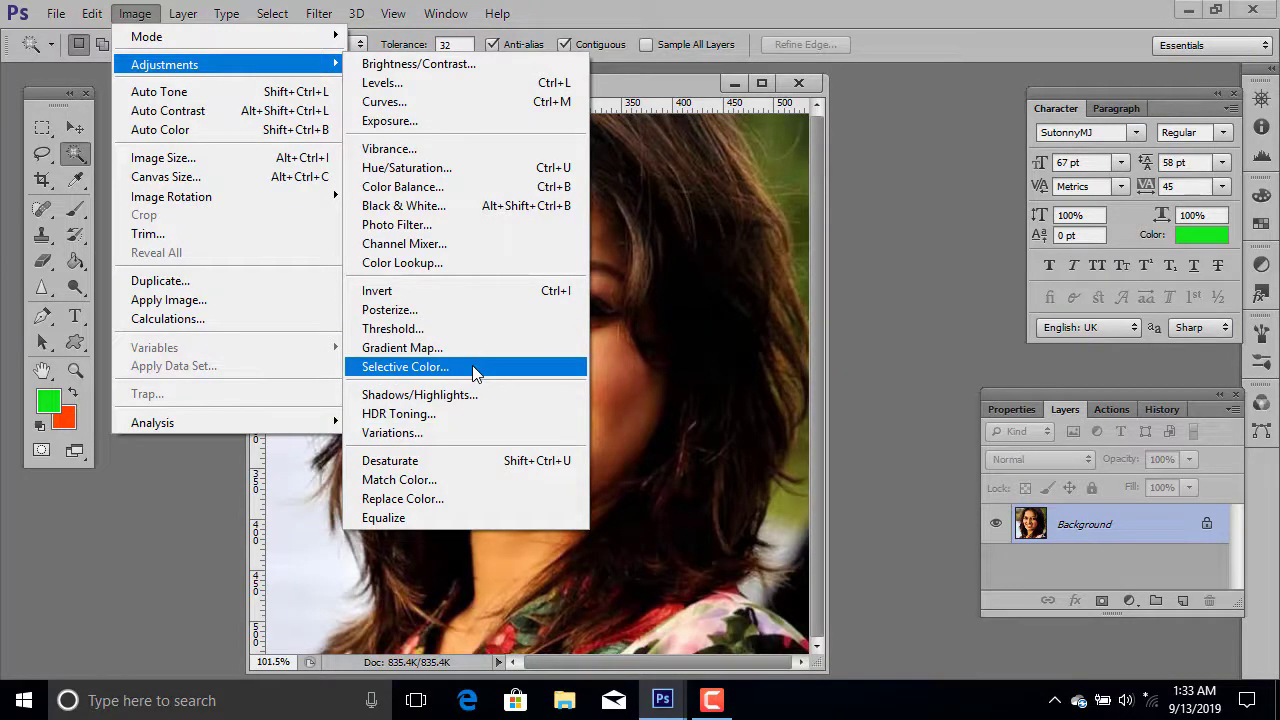
click(472, 366)
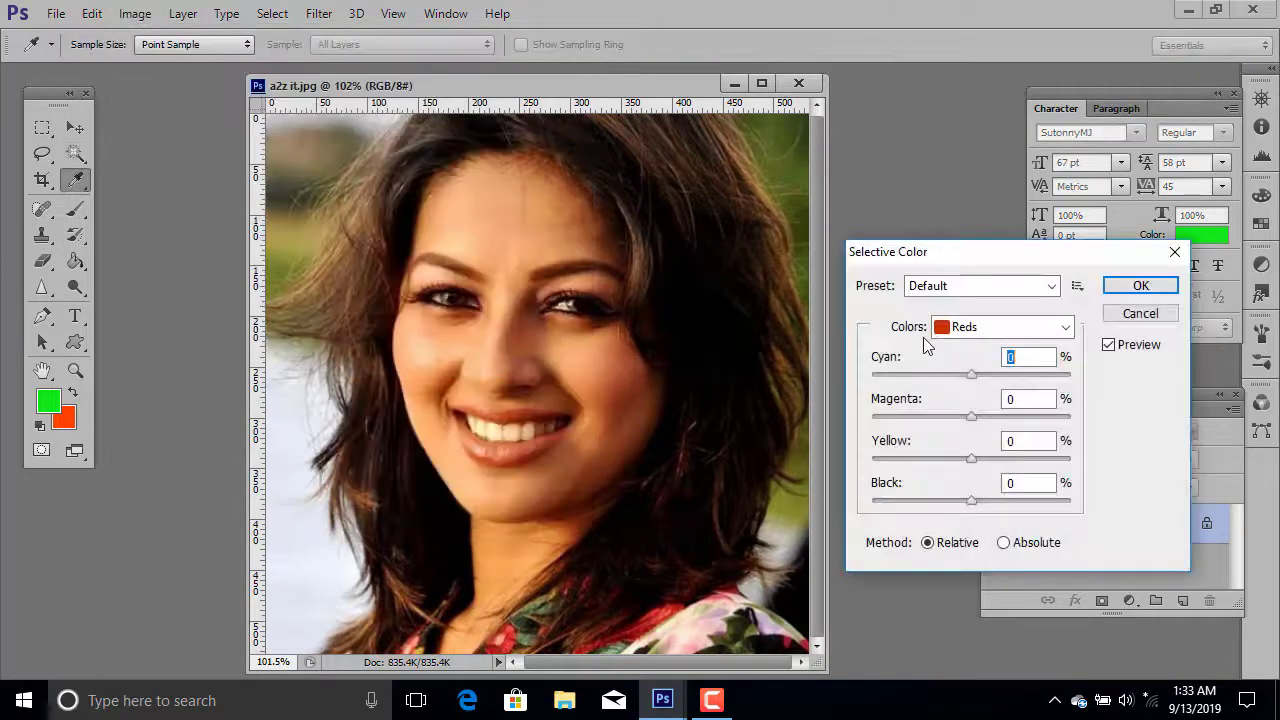
click(984, 375)
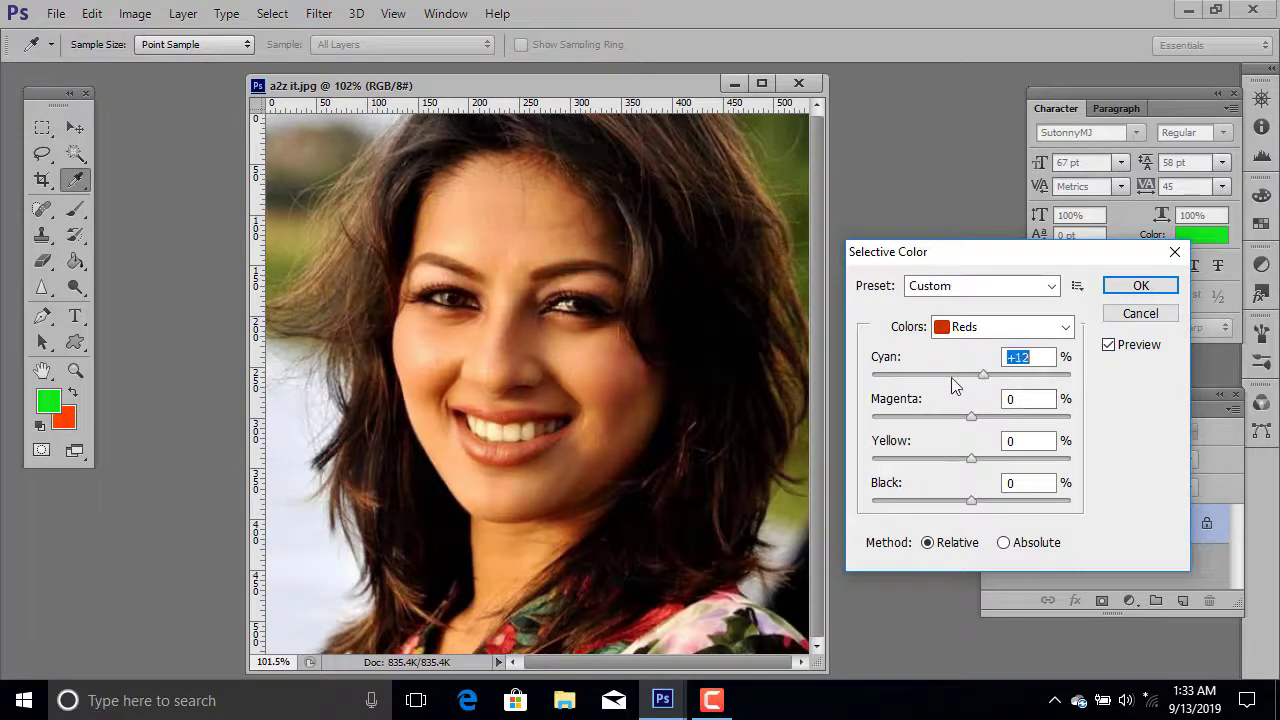
click(958, 375)
click(976, 416)
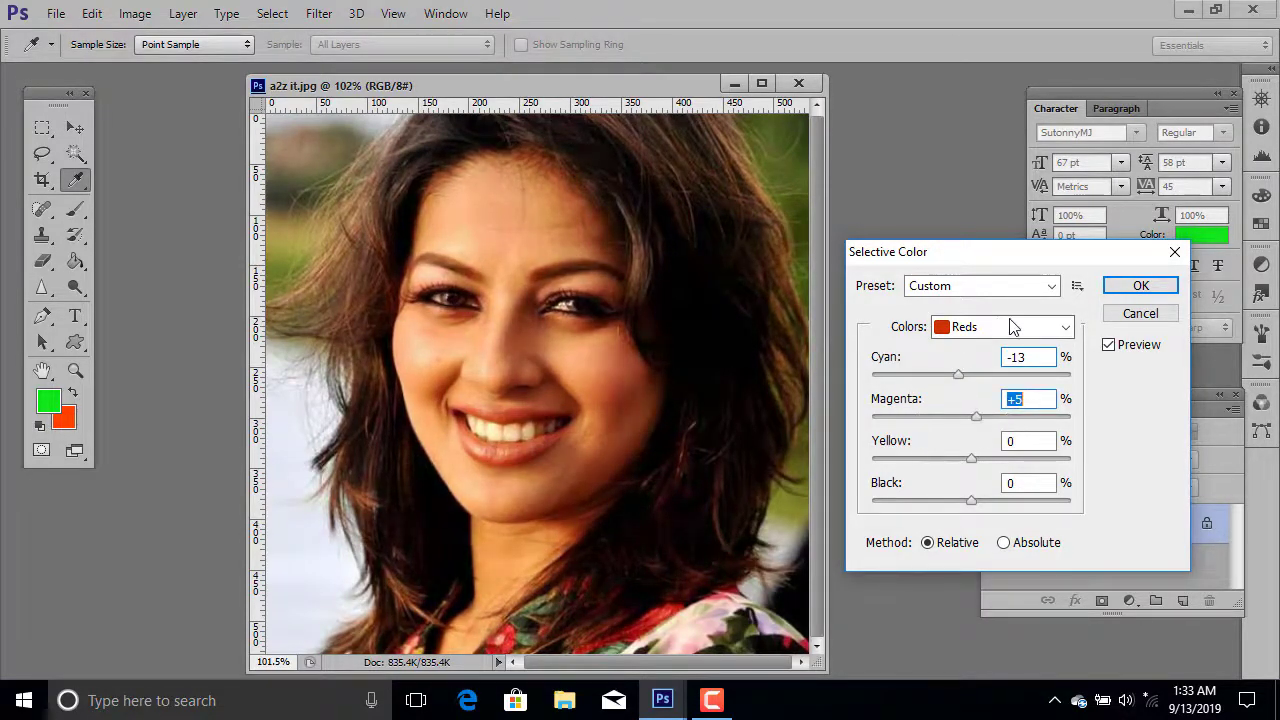
click(1047, 331)
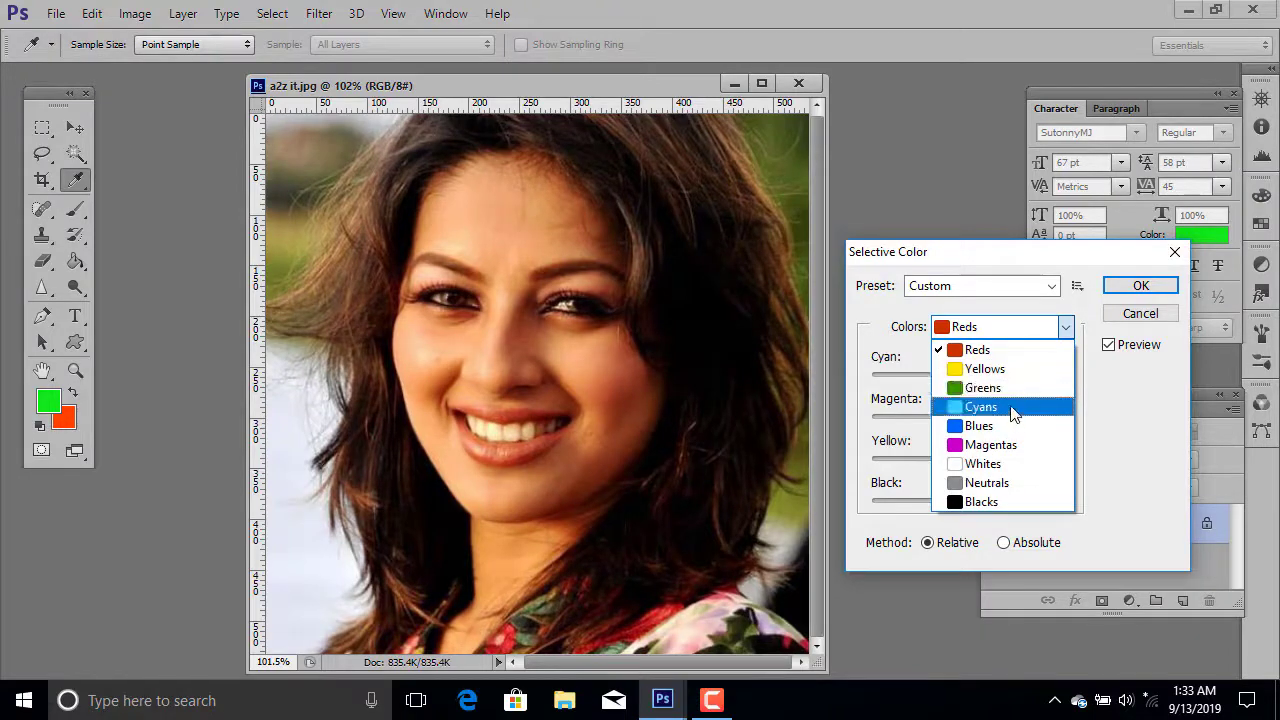
click(998, 503)
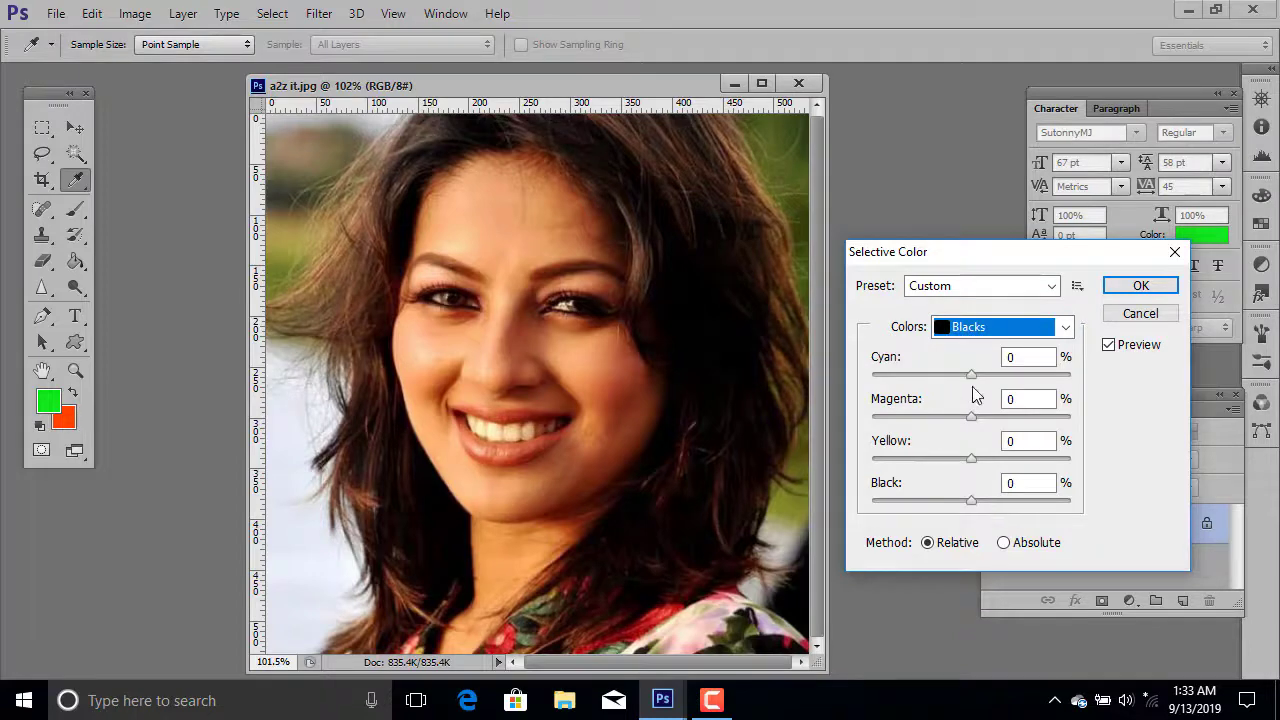
click(1017, 360)
text(84)
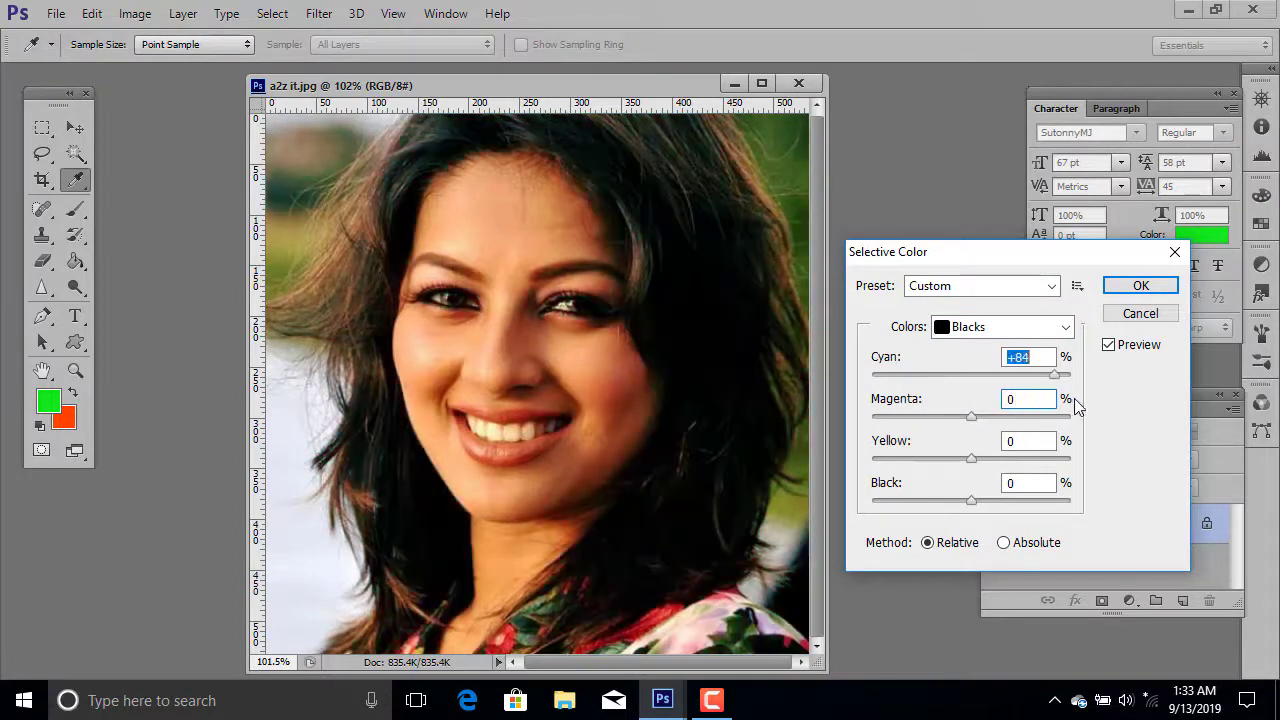
key(shift+Down)
key(shift+Down)
key(shift+Down)
key(Down)
key(Down)
key(shift+Up)
key(shift+Up)
key(shift+Up)
key(shift+Down)
key(shift+Down)
key(shift+Down)
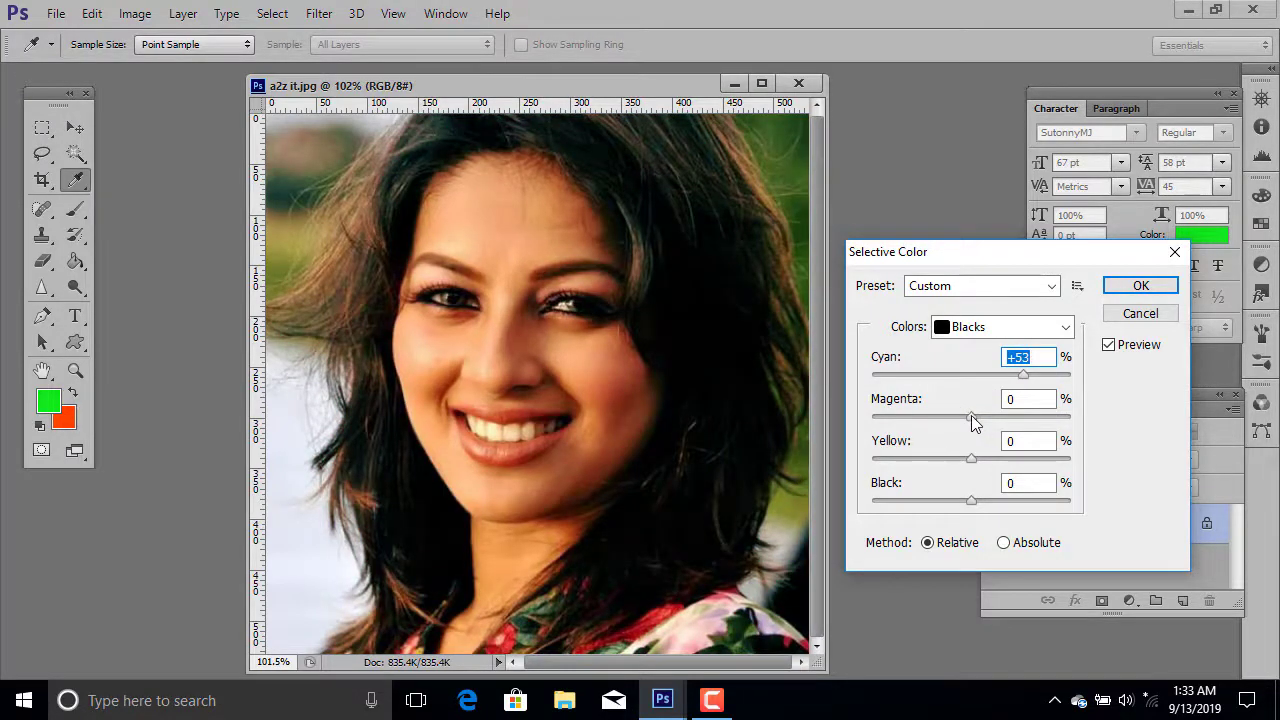
mouse_move(971, 416)
mouse_down()
mouse_move(905, 428)
mouse_move(958, 432)
mouse_move(1016, 459)
mouse_move(914, 461)
mouse_move(931, 461)
mouse_up()
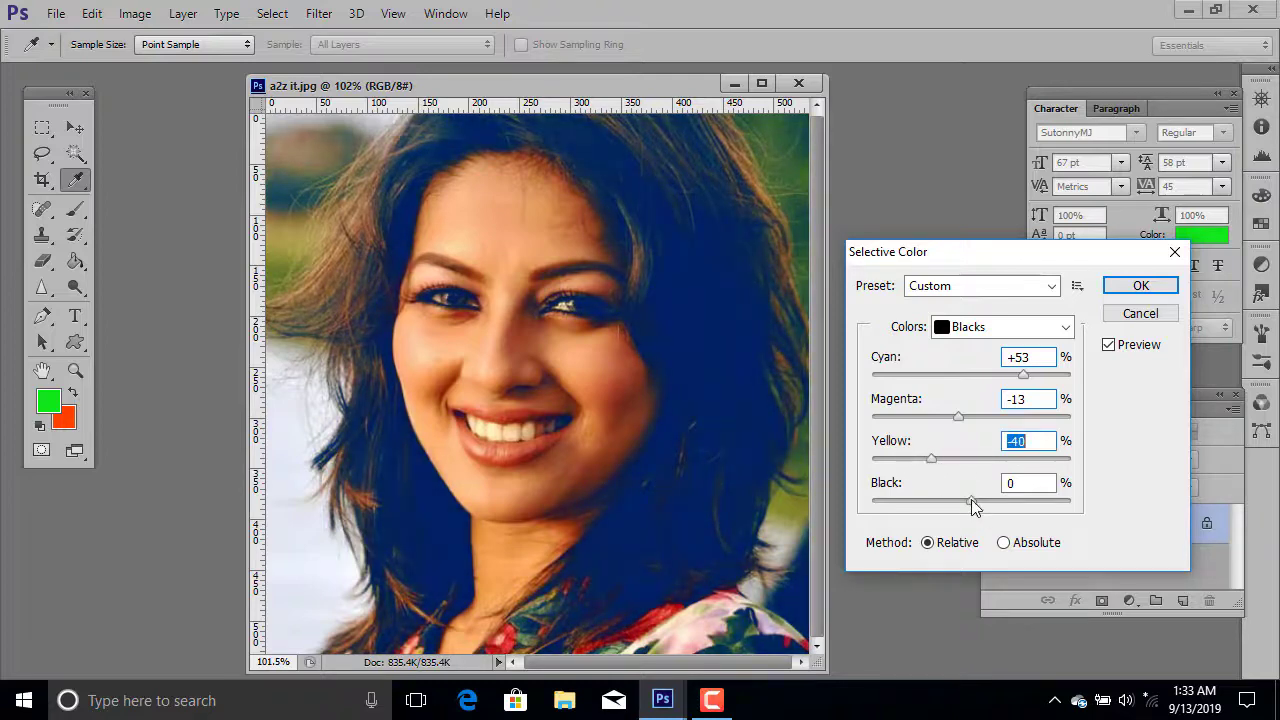
mouse_move(972, 502)
mouse_down()
mouse_move(1033, 502)
mouse_move(930, 502)
mouse_move(894, 520)
mouse_move(1000, 506)
mouse_move(985, 505)
mouse_up()
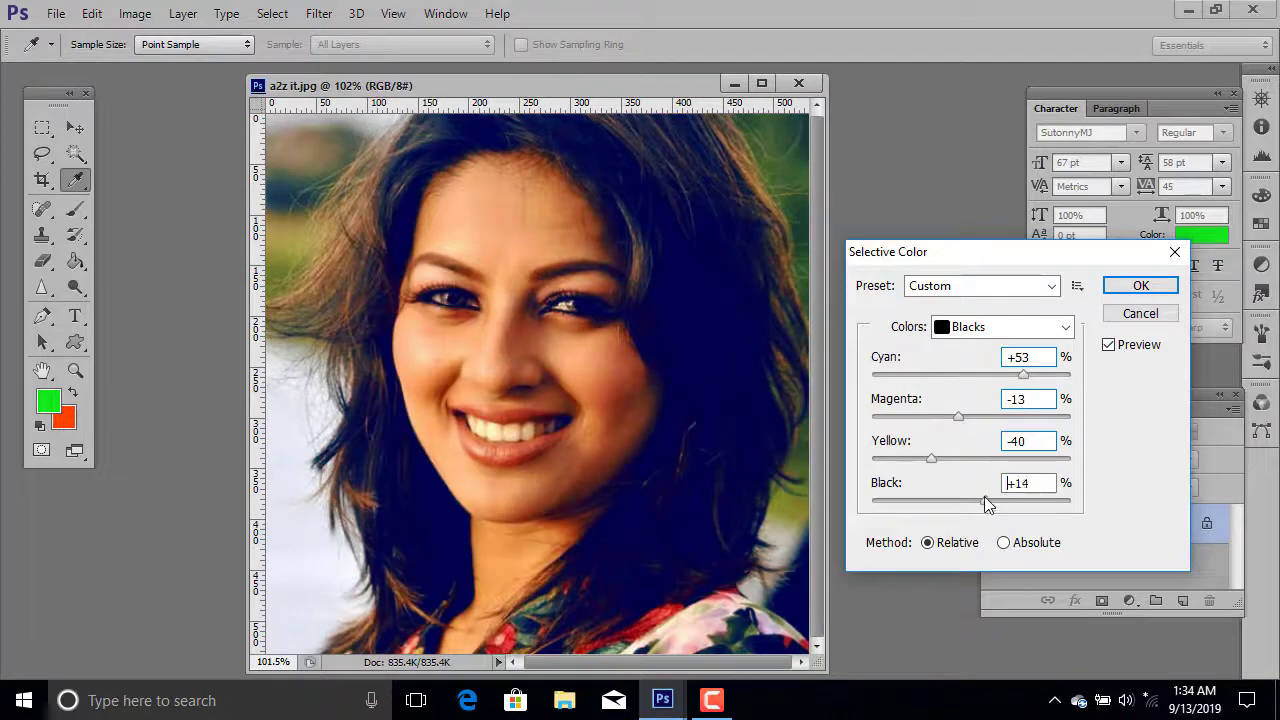
click(1137, 313)
click(132, 14)
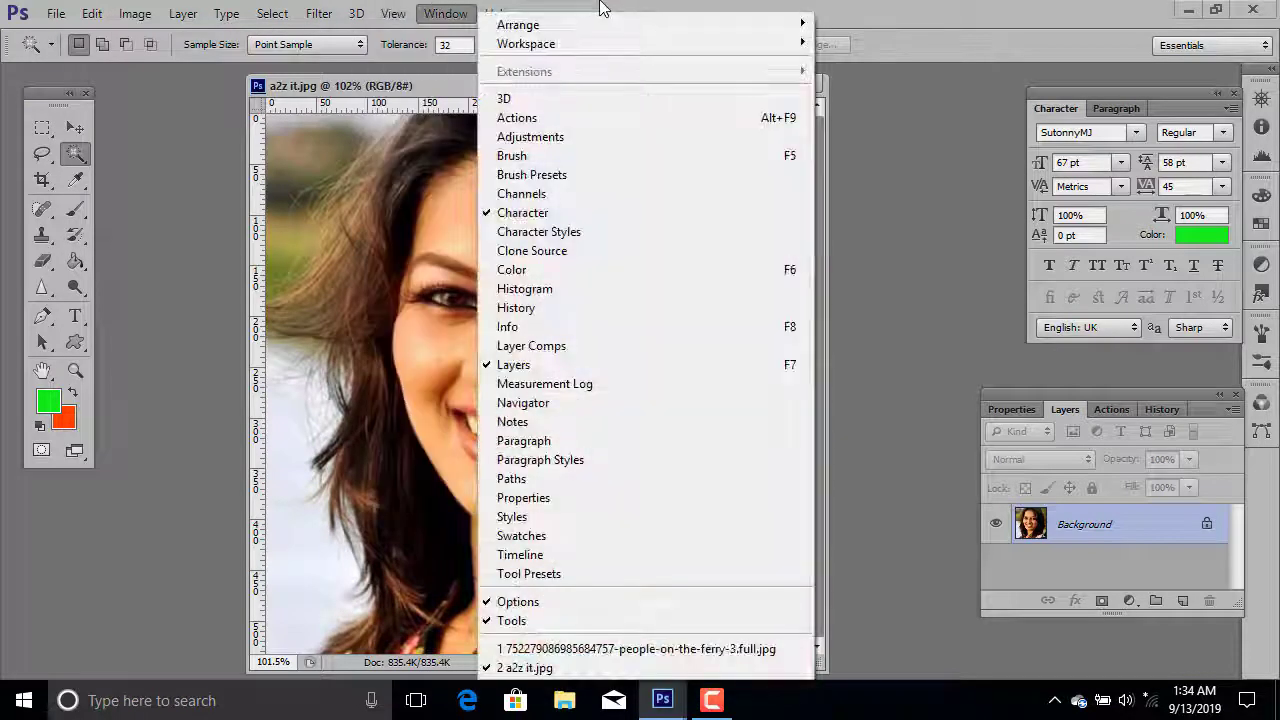
Close the open menus and nudge the portrait's document window slightly left.
key(Escape)
drag(583, 92, 587, 86)
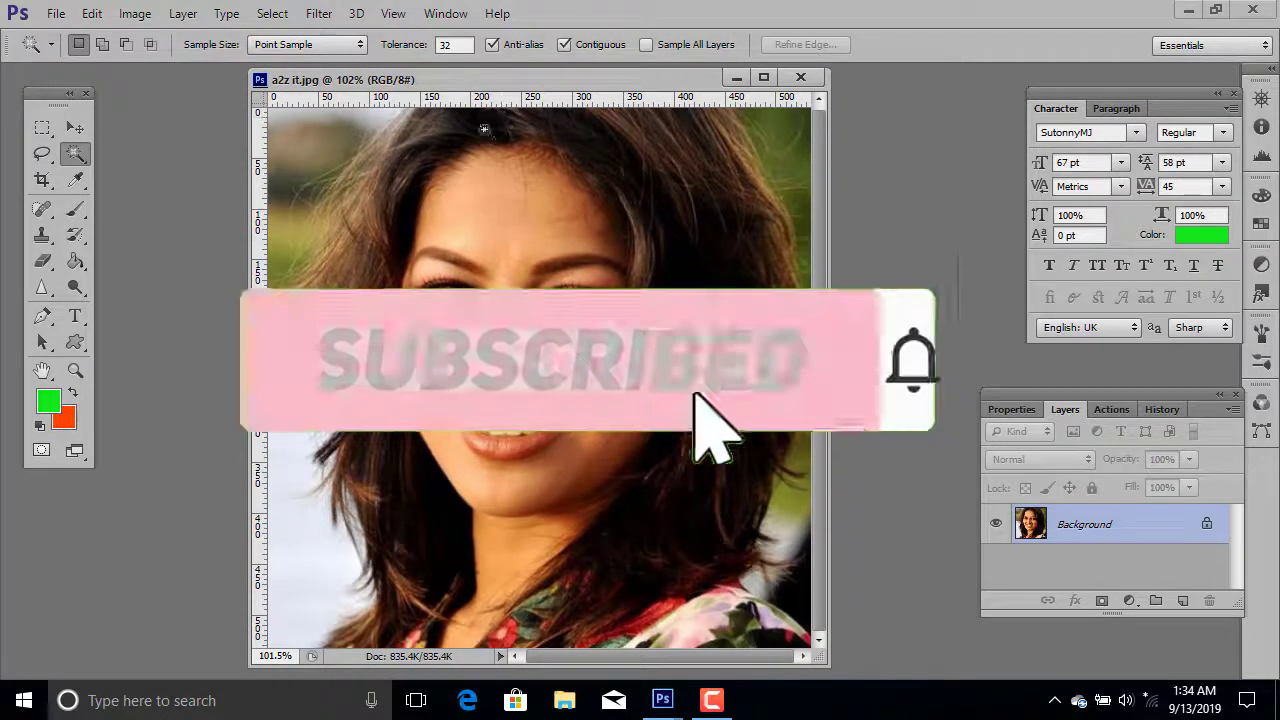
drag(446, 82, 406, 89)
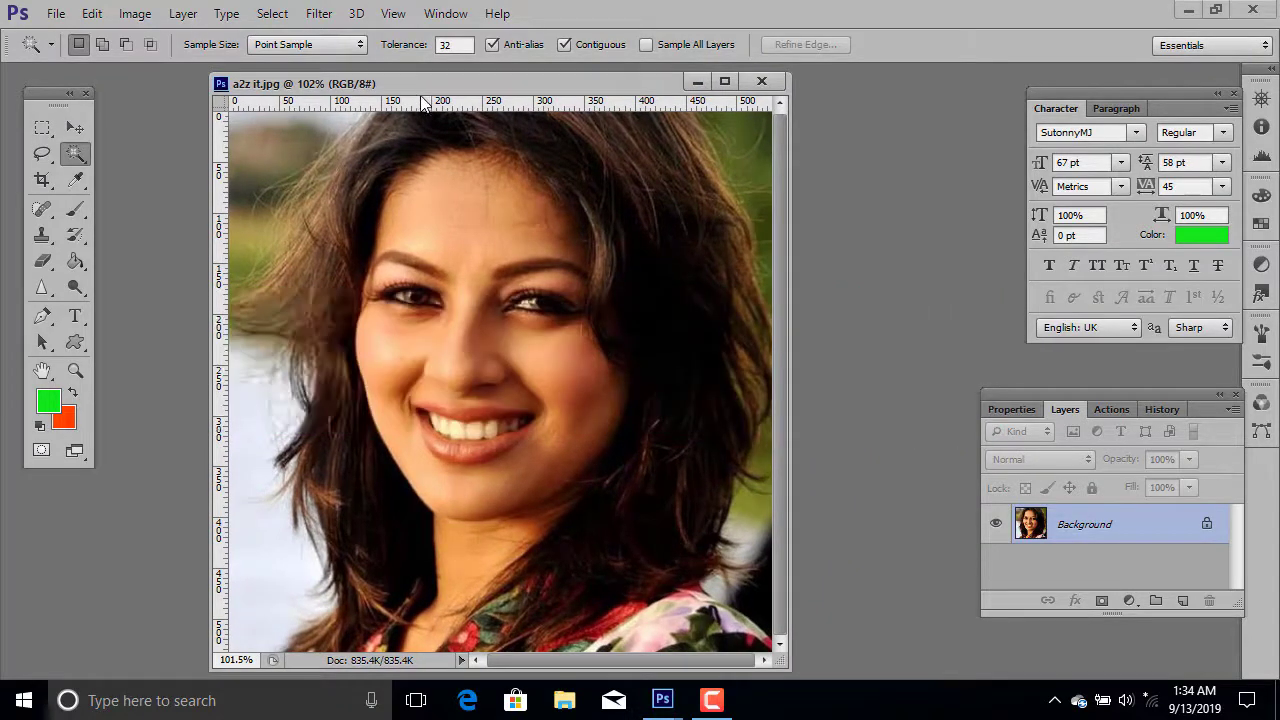